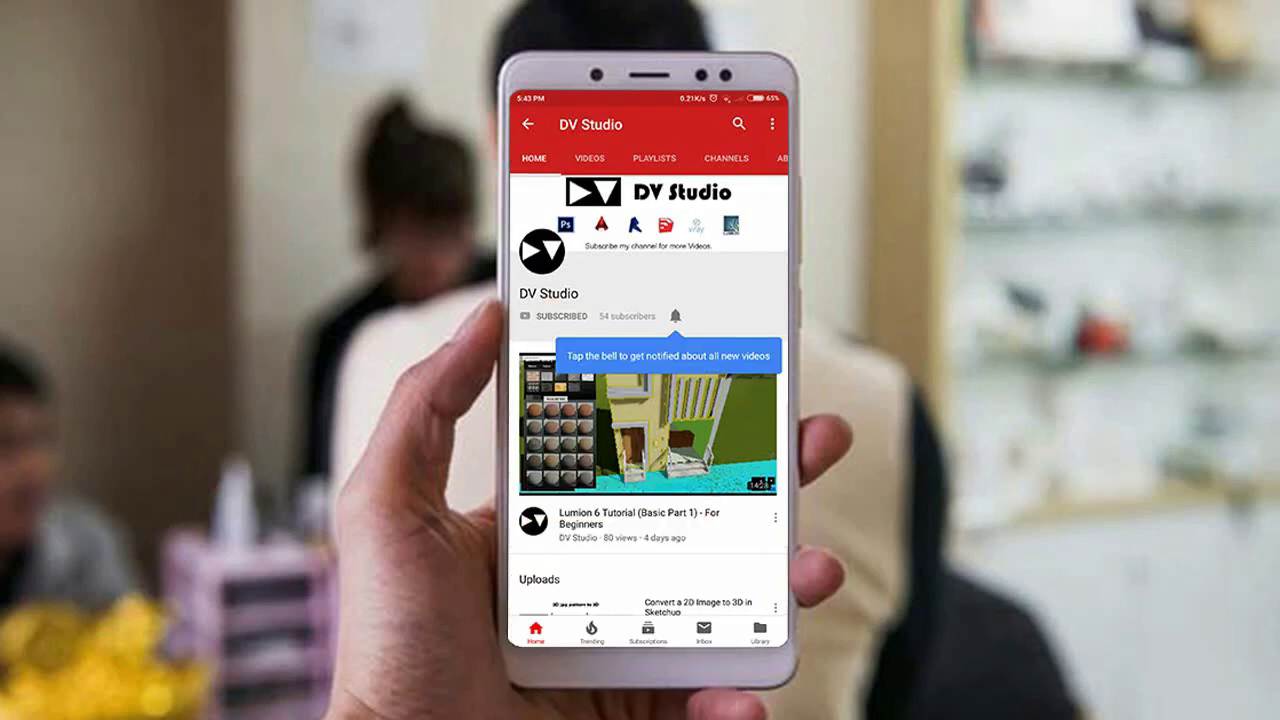
# Turn on all notifications for the DV Studio YouTube channel using the bell icon
pyautogui.click(675, 315)
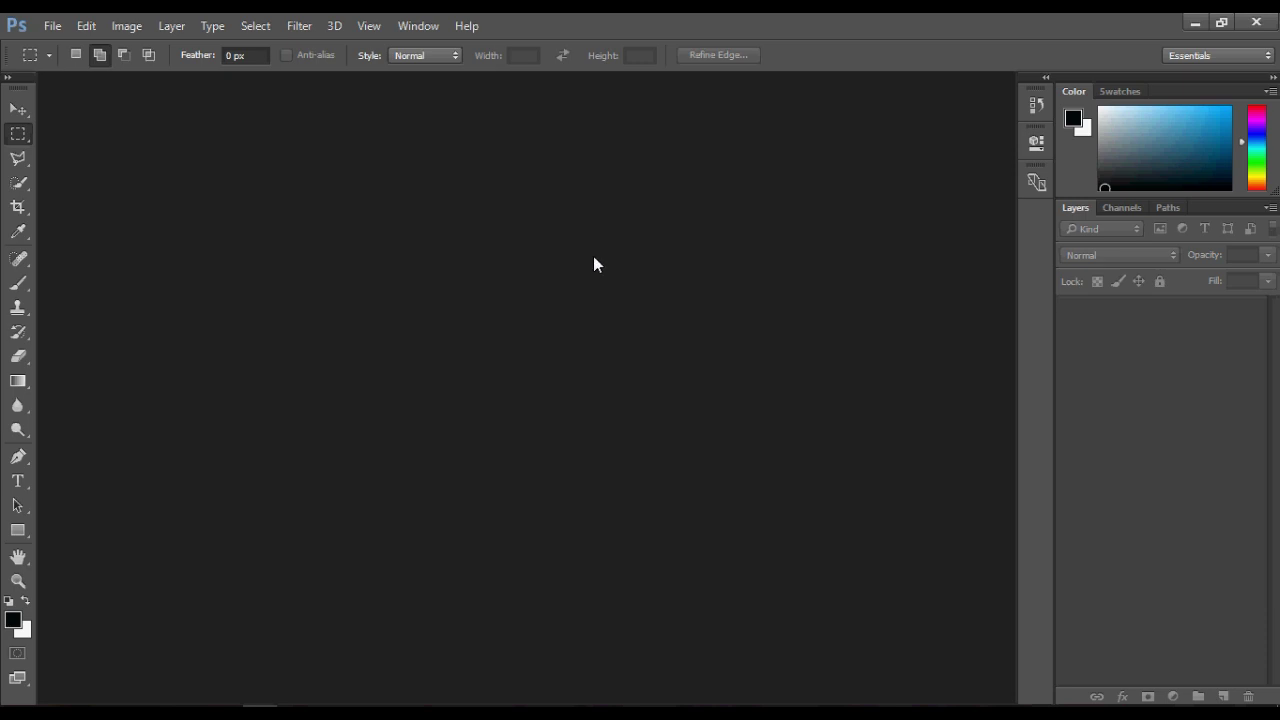
# Create a new 1280×720 px, 150 ppi RGB document with a white background
pyautogui.click(60, 27)
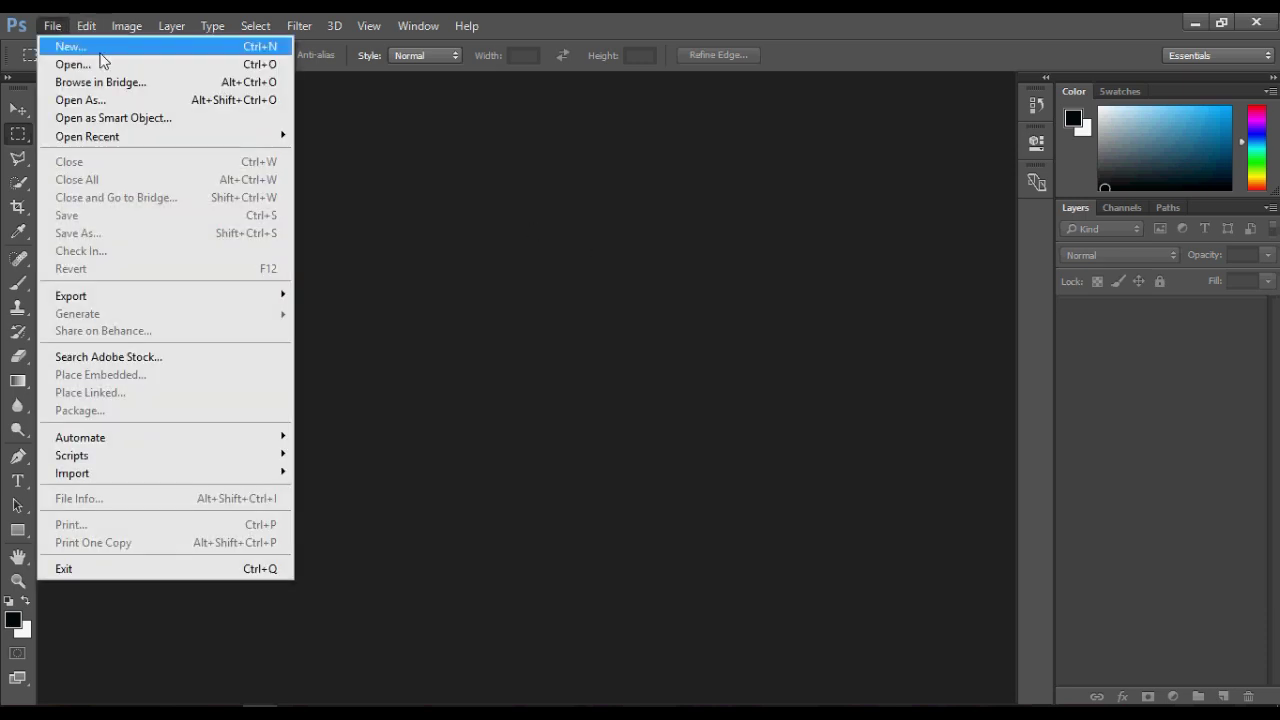
pyautogui.click(100, 47)
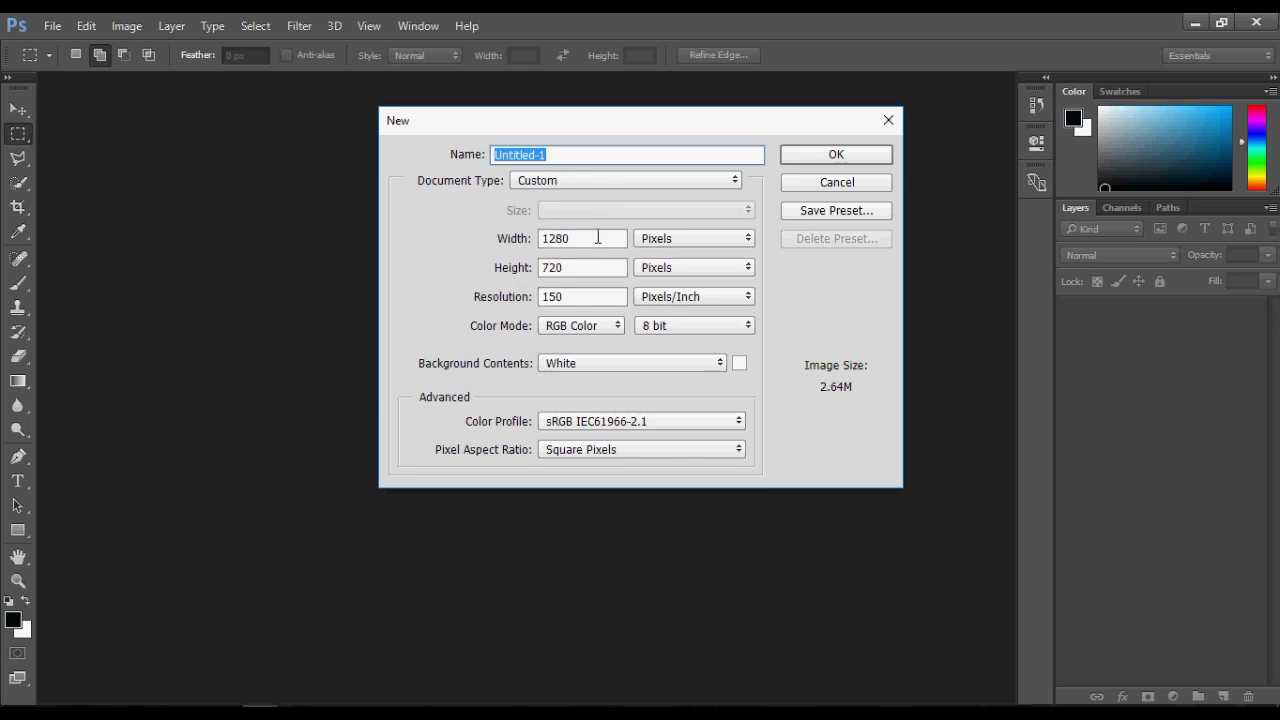
pyautogui.click(885, 155)
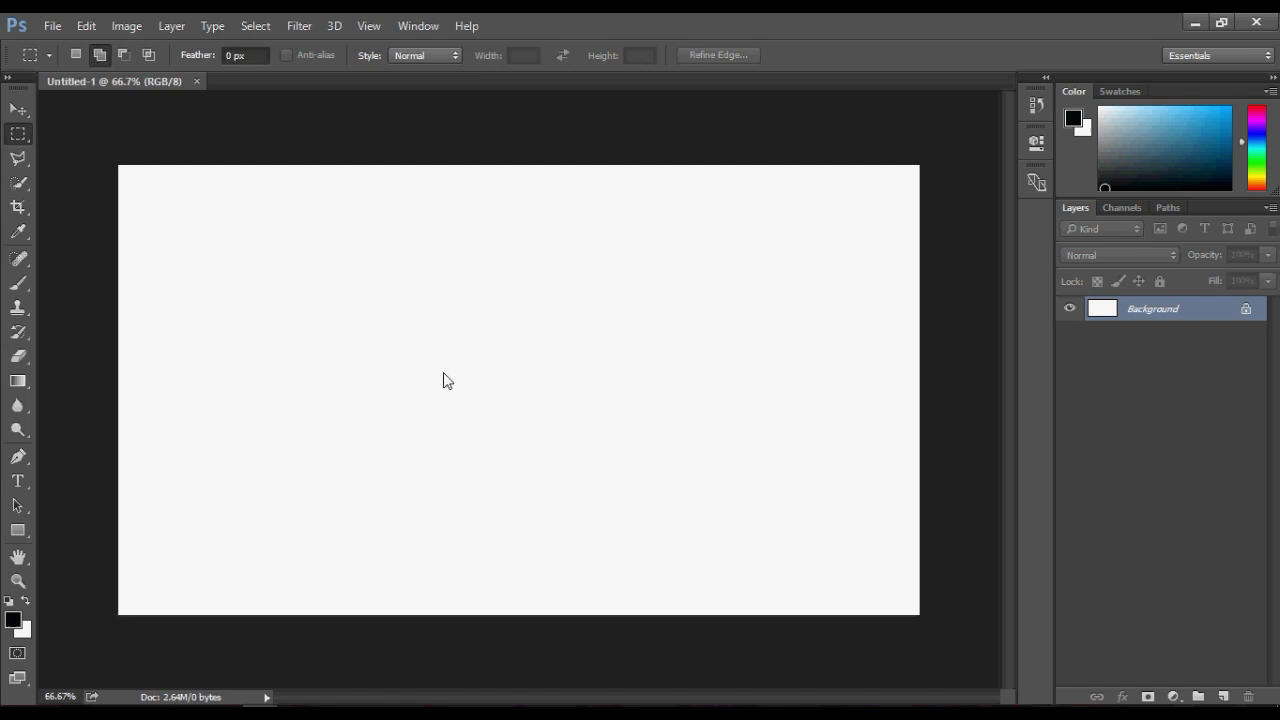
pyautogui.scroll(-1, 617, 309)
pyautogui.scroll(-1, 414, 357)
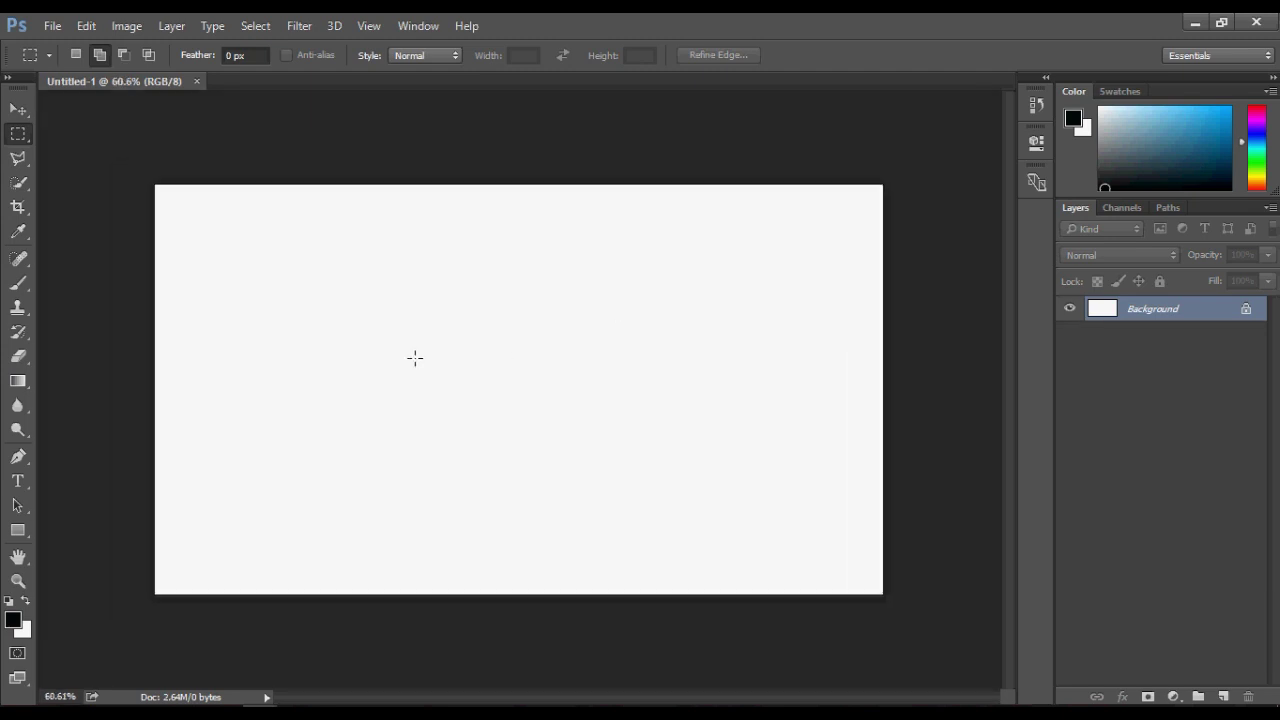
pyautogui.scroll(2, 563, 309)
pyautogui.scroll(-1, 553, 318)
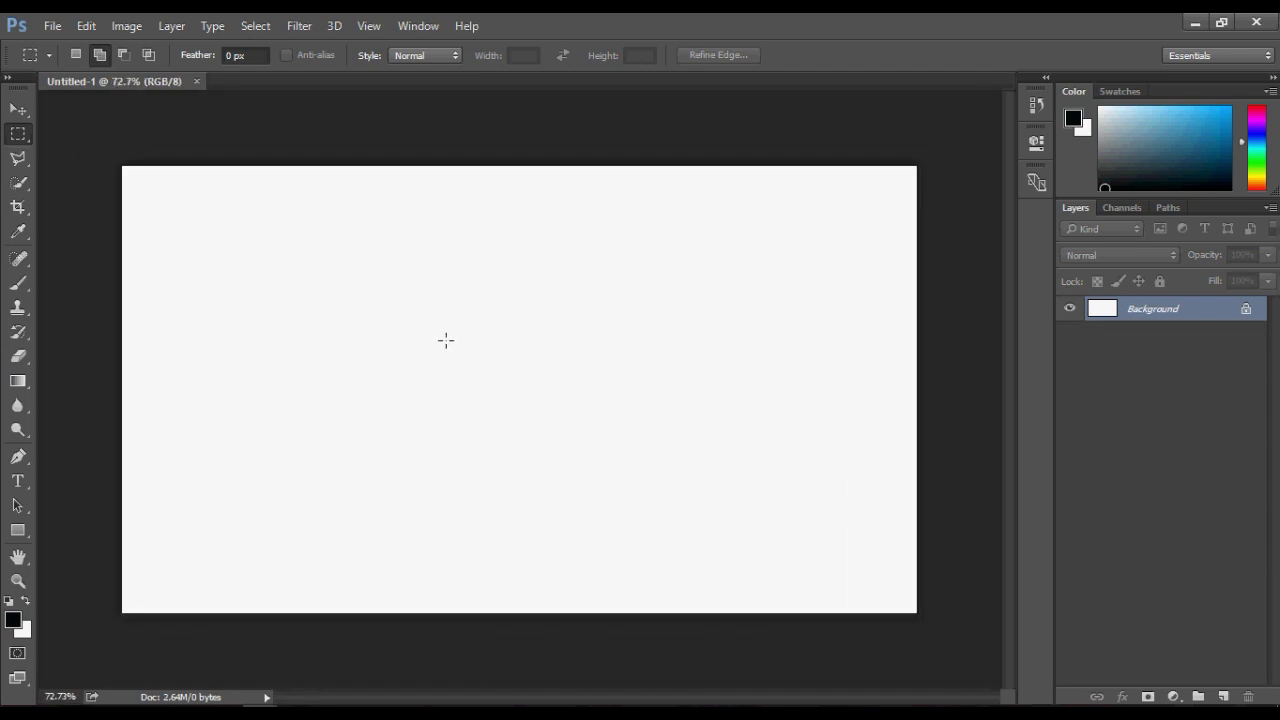
pyautogui.scroll(1, 474, 337)
pyautogui.scroll(-1, 477, 349)
pyautogui.scroll(1, 477, 349)
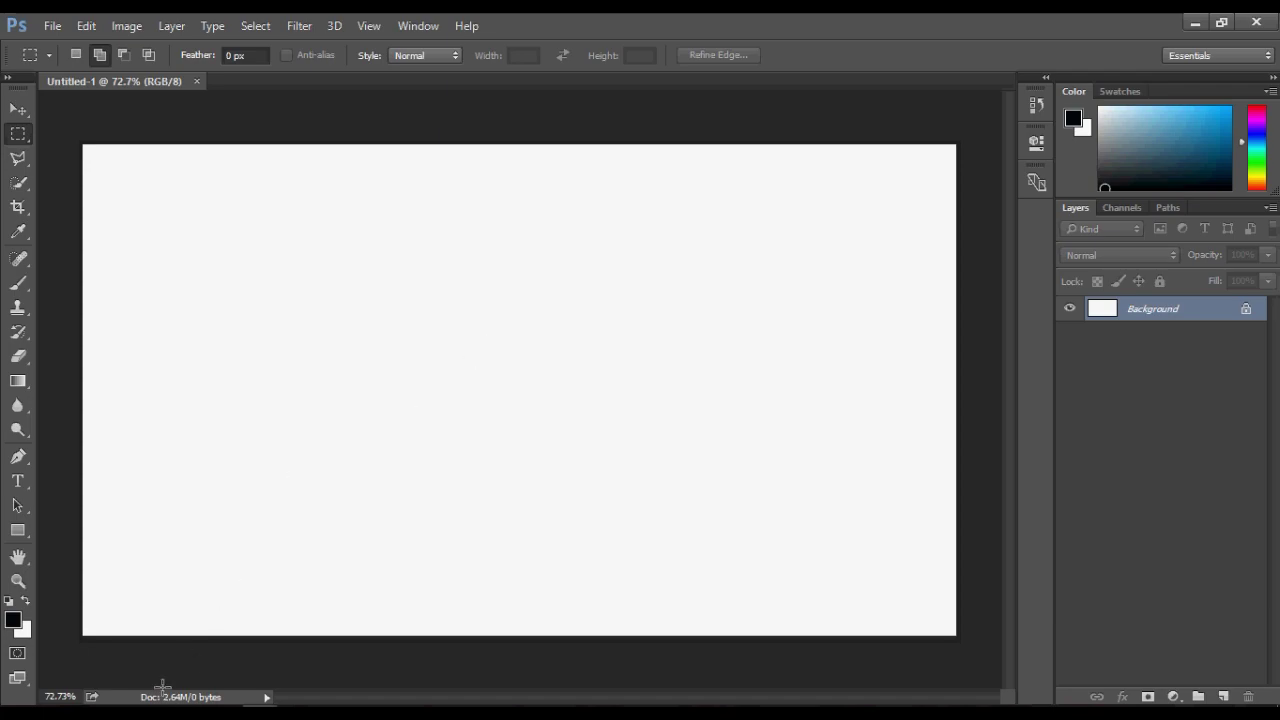
# Place IMG-20180610-WA0020 onto the white canvas as a centered layer and commit it
pyautogui.click(1194, 22)
pyautogui.moveTo(885, 278)
pyautogui.mouseDown()
pyautogui.moveTo(280, 678)
pyautogui.moveTo(430, 485)
pyautogui.mouseUp()
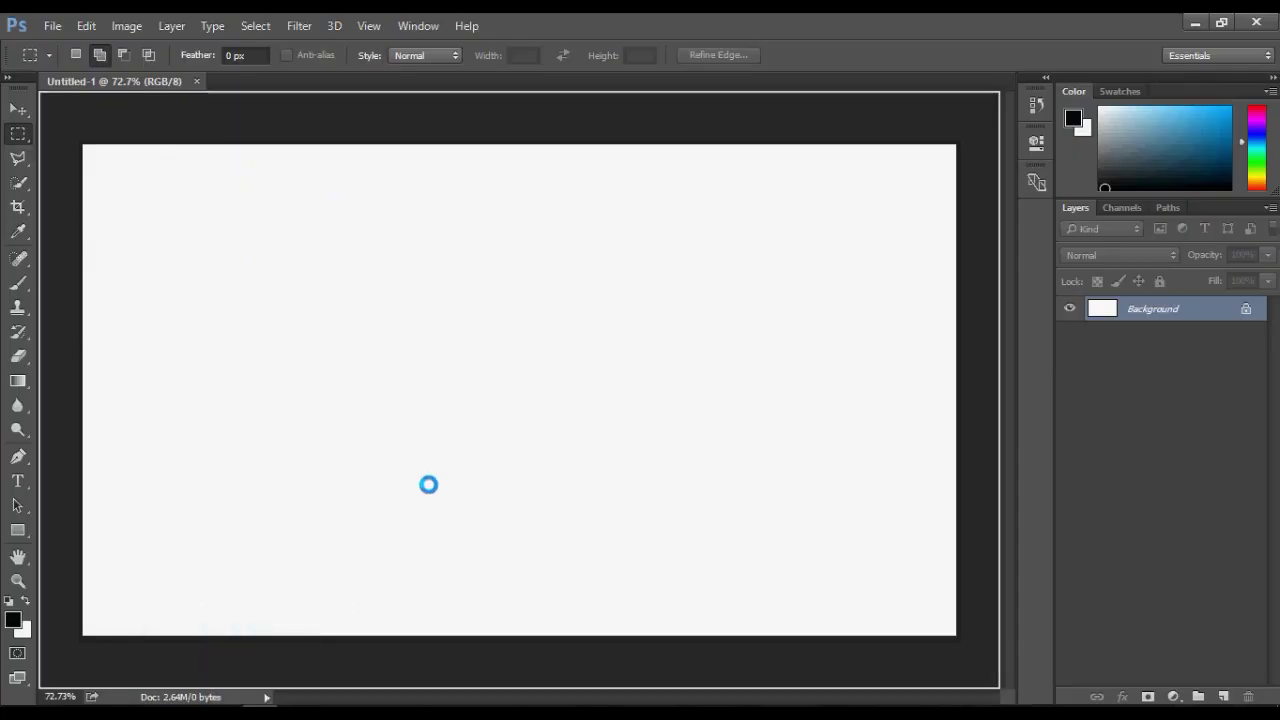
pyautogui.scroll(-3, 461, 415)
pyautogui.scroll(2, 461, 415)
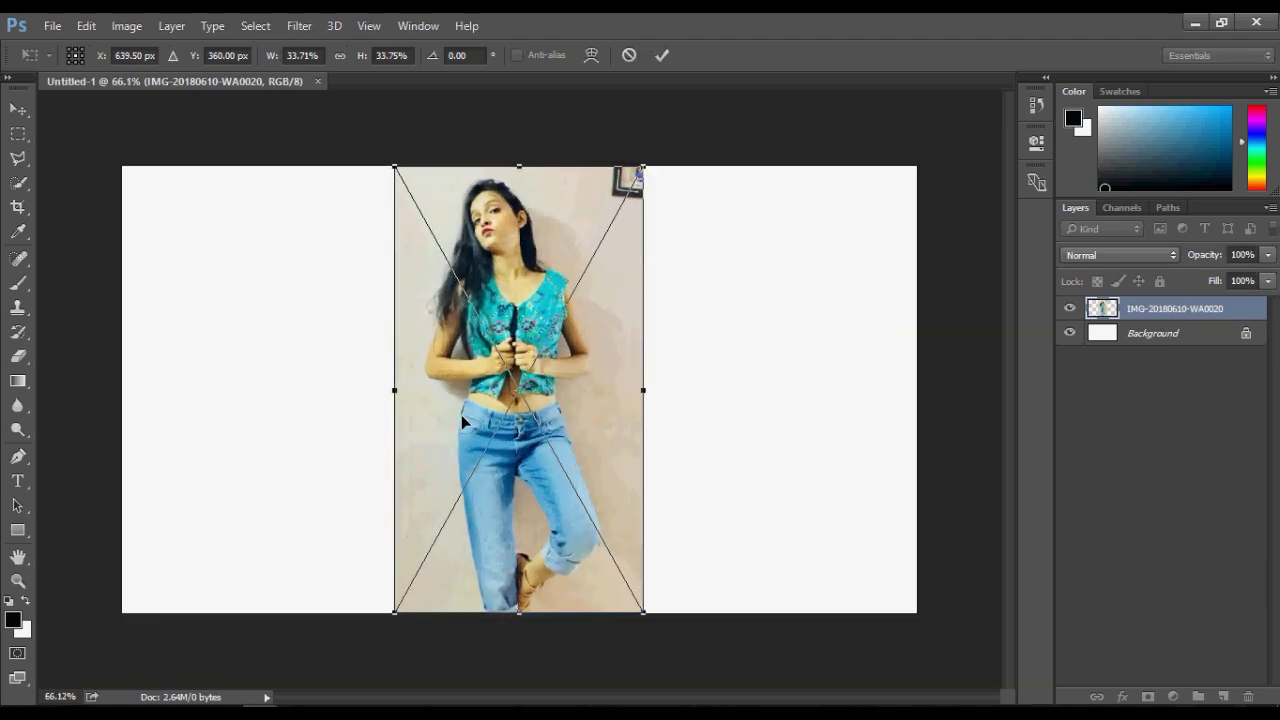
pyautogui.scroll(1, 461, 415)
pyautogui.press('Return')
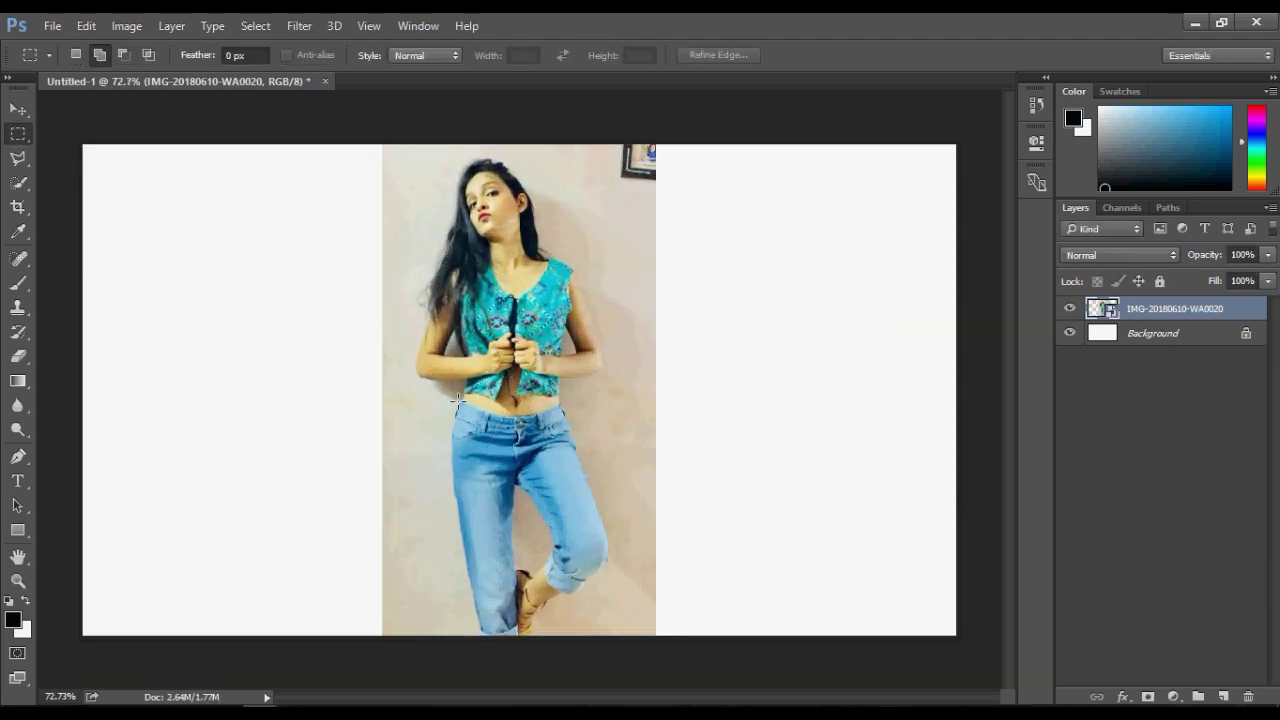
pyautogui.scroll(1, 394, 194)
pyautogui.scroll(1, 394, 194)
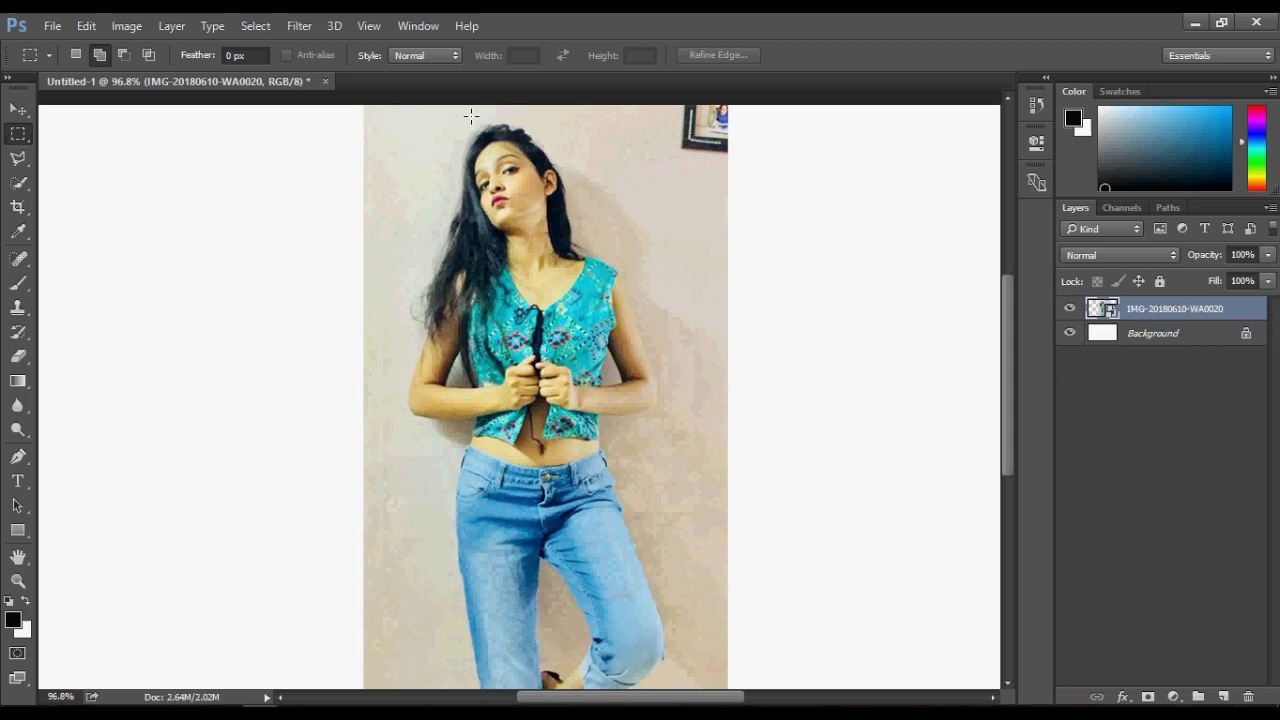
pyautogui.scroll(1, 403, 194)
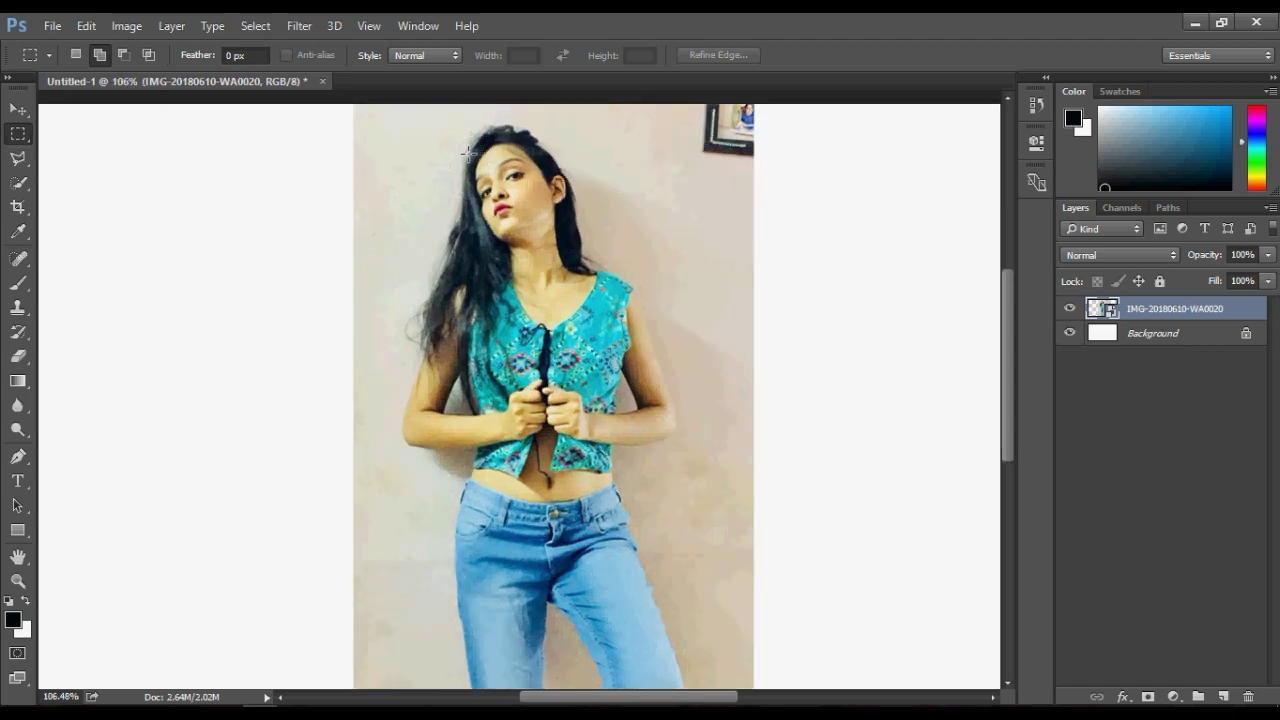
pyautogui.scroll(-3, 467, 152)
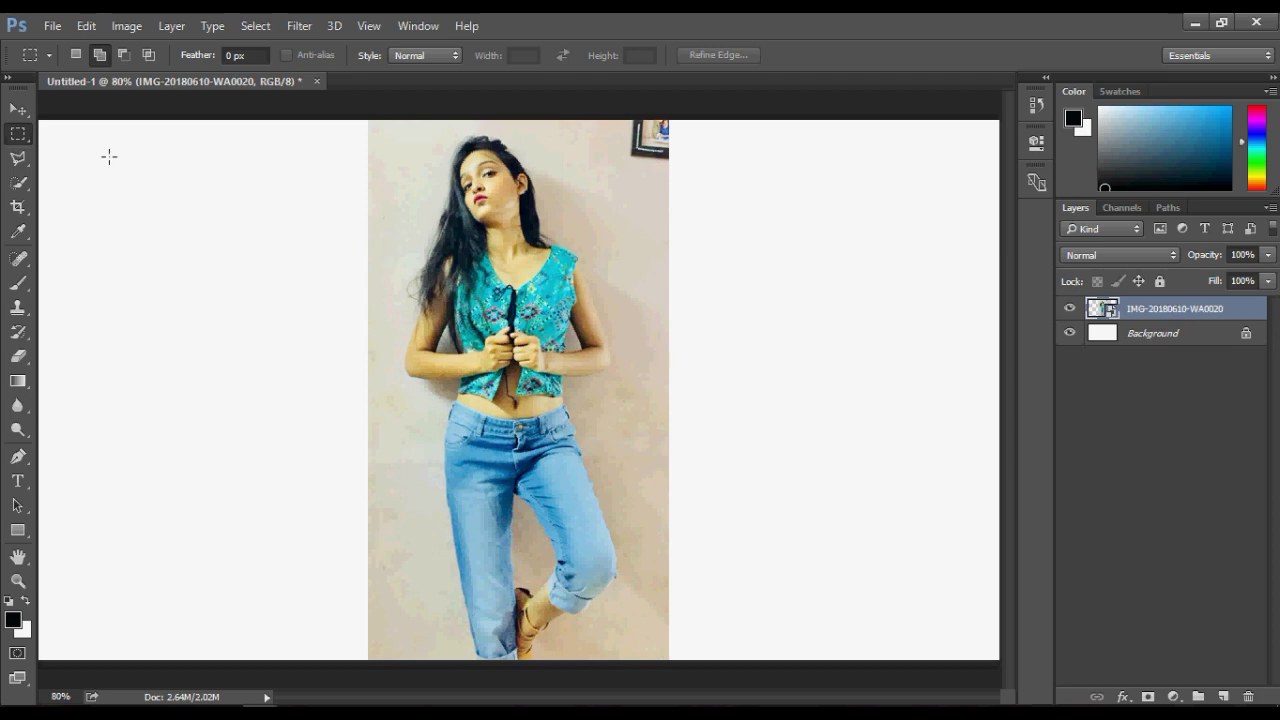
# With Quick Selection, select the woman's head, neck and hair
pyautogui.press('w')
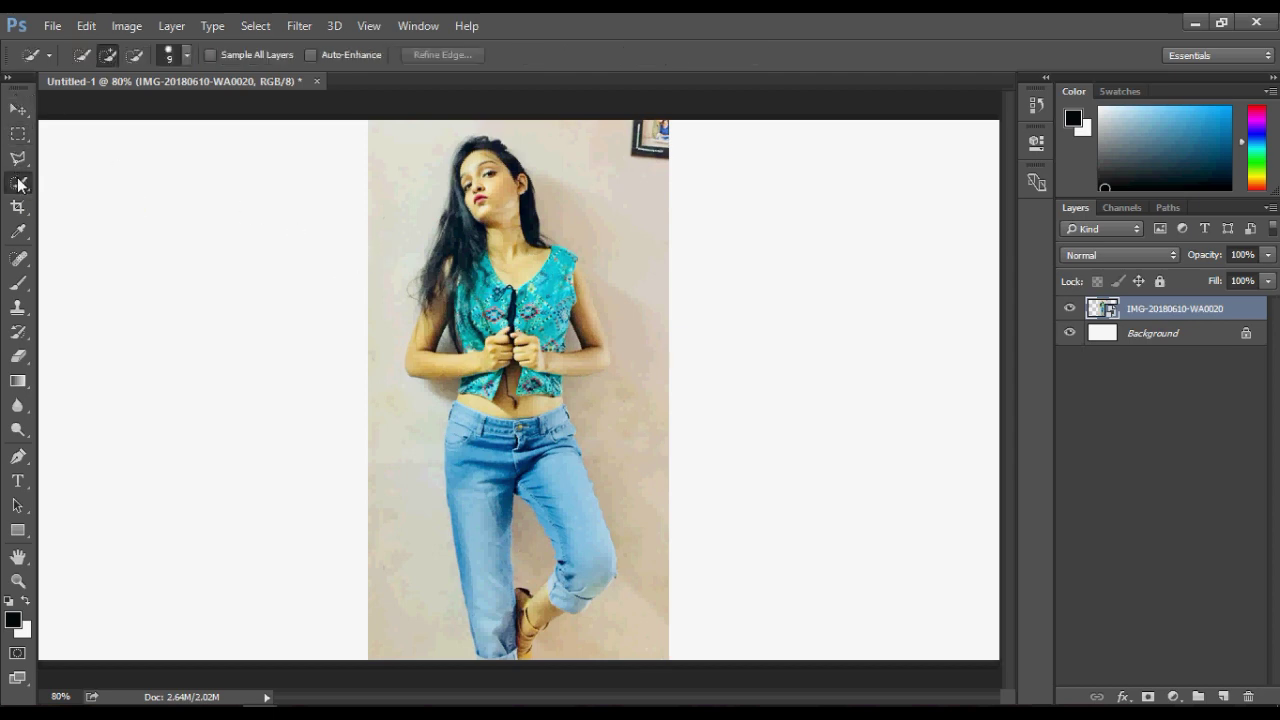
pyautogui.scroll(3, 515, 163)
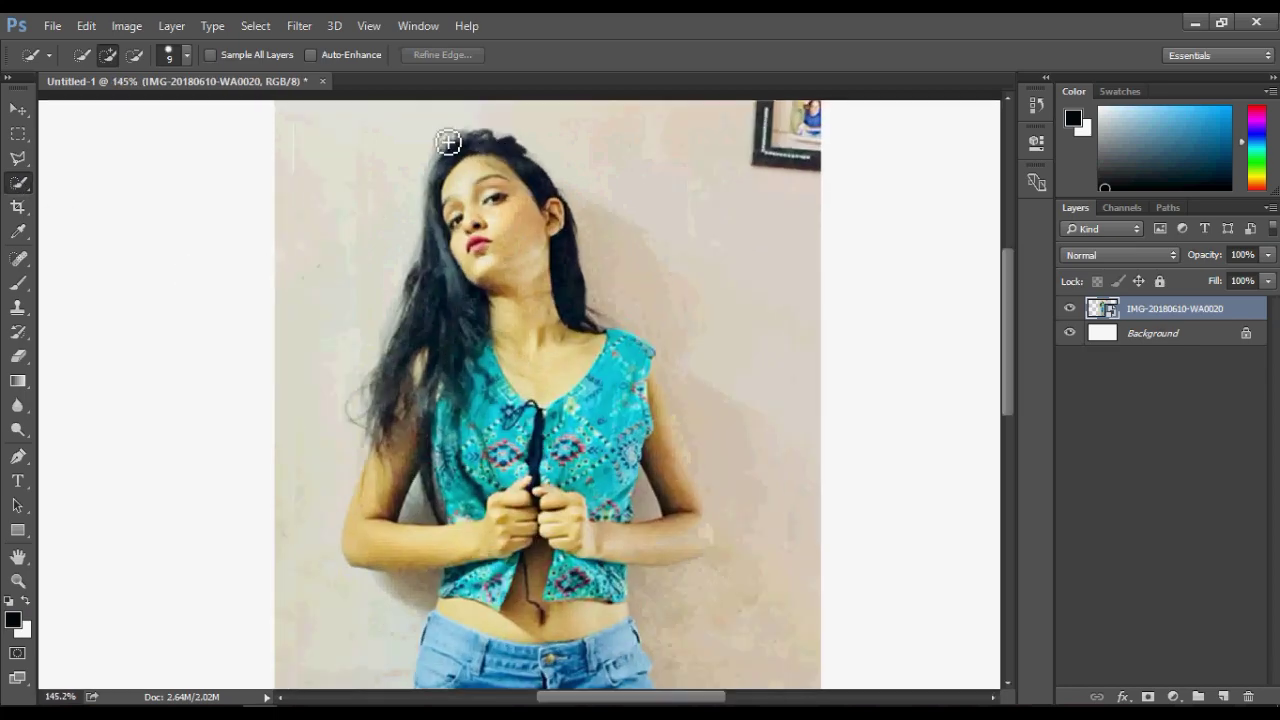
pyautogui.scroll(2, 443, 137)
pyautogui.scroll(1, 446, 149)
pyautogui.scroll(1, 446, 149)
pyautogui.scroll(1, 559, 129)
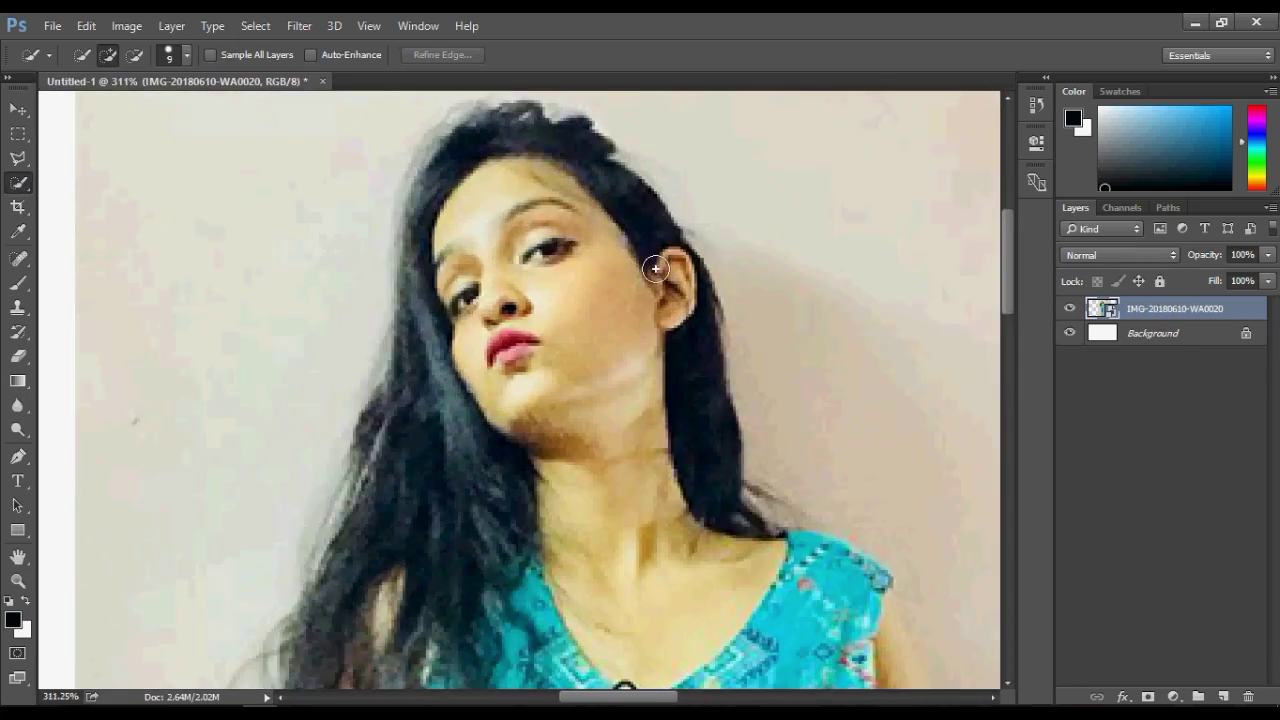
pyautogui.moveTo(559, 129); pyautogui.dragTo(505, 262)
pyautogui.scroll(-2, 505, 262)
pyautogui.scroll(1, 505, 262)
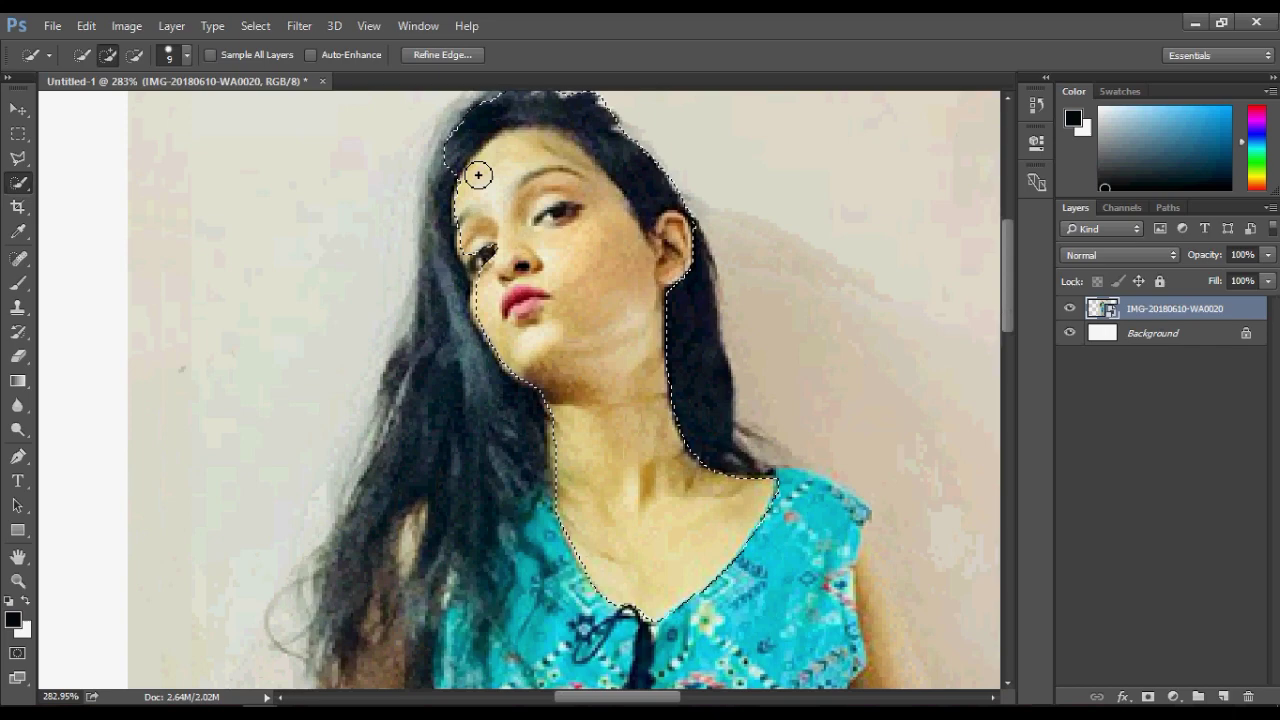
pyautogui.moveTo(477, 171); pyautogui.dragTo(434, 360)
pyautogui.scroll(-1, 494, 320)
pyautogui.scroll(1, 494, 320)
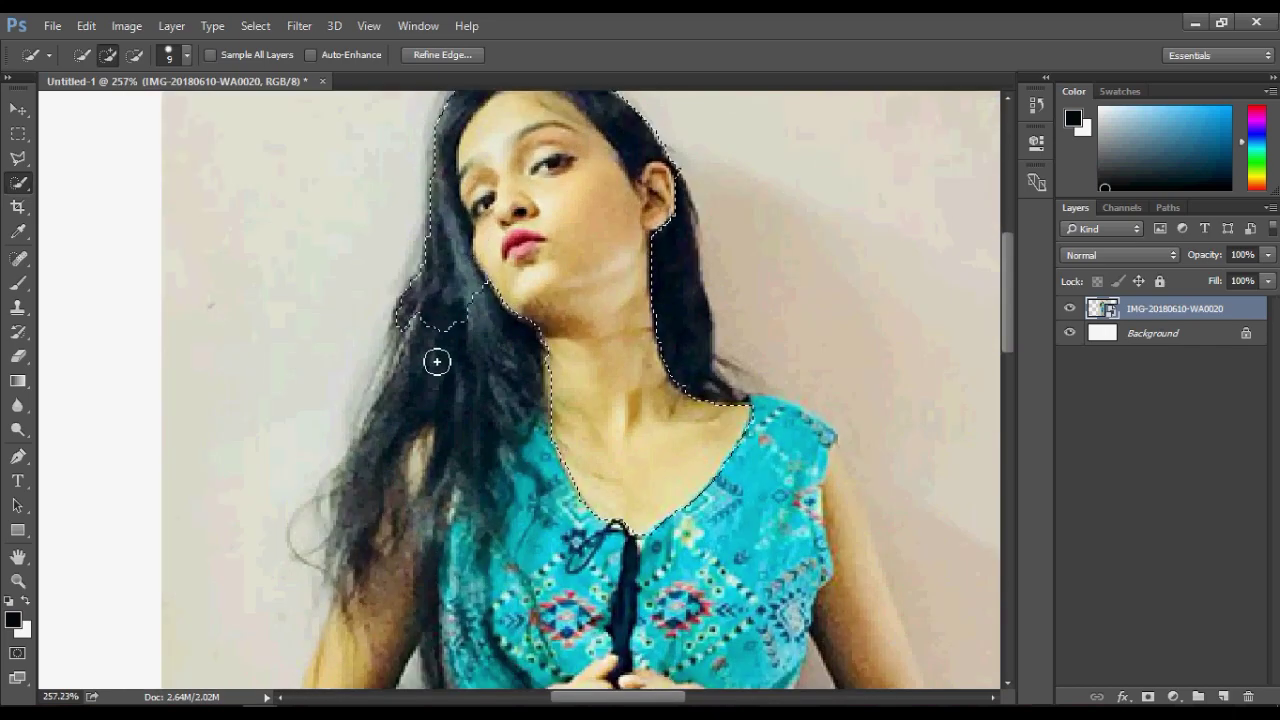
pyautogui.scroll(-1, 434, 360)
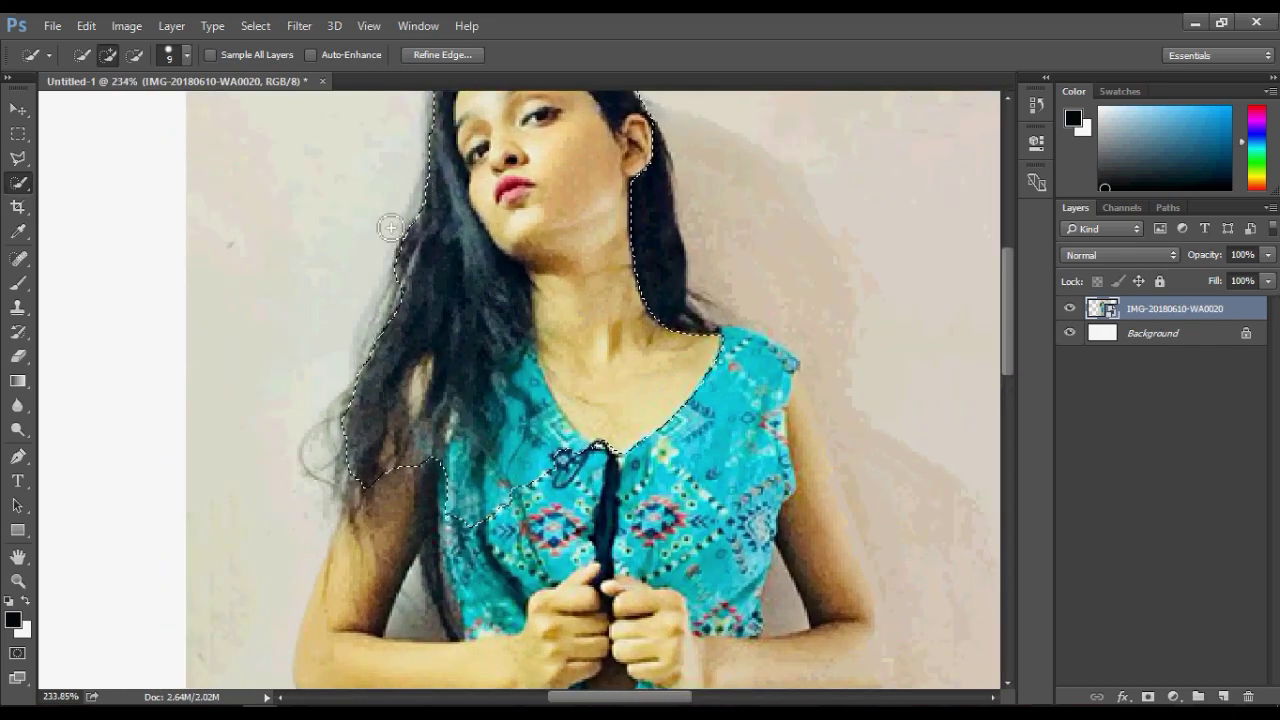
pyautogui.scroll(-1, 410, 400)
pyautogui.scroll(1, 414, 406)
# Extend the selection over her left upper arm, right shoulder and right arm
pyautogui.moveTo(386, 414); pyautogui.dragTo(369, 469)
pyautogui.scroll(-1, 423, 300)
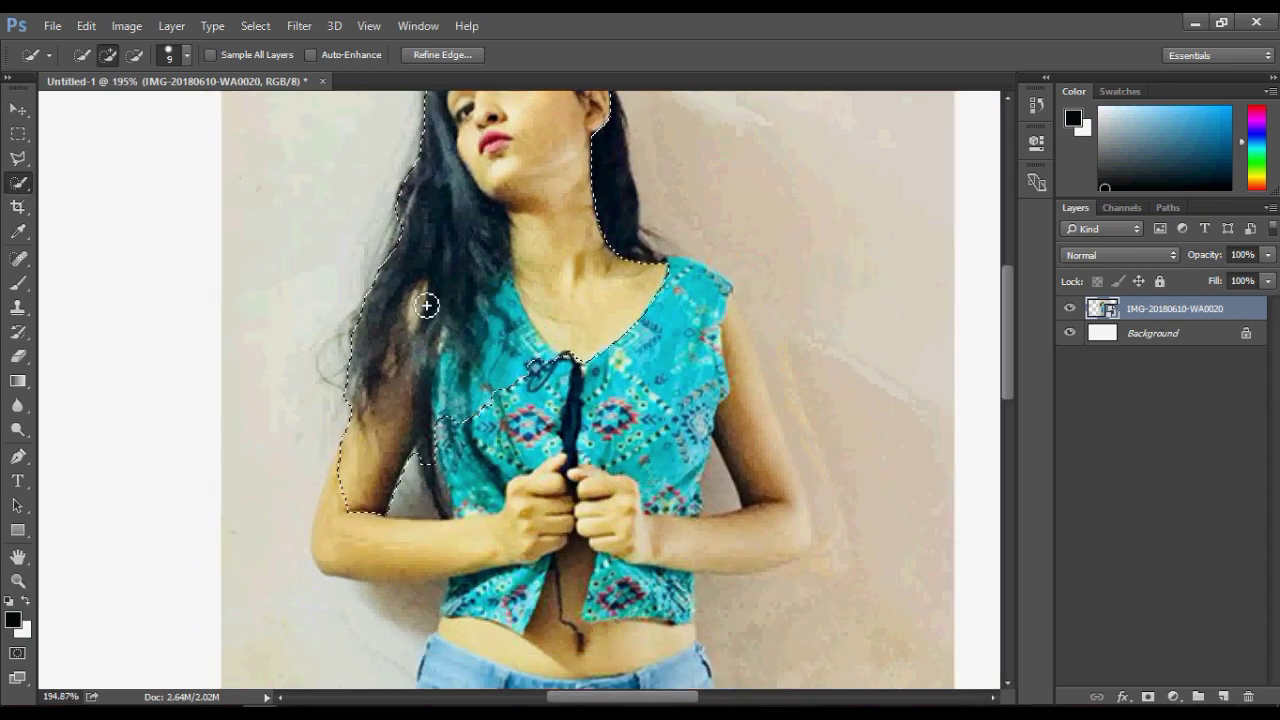
pyautogui.scroll(-1, 500, 260)
pyautogui.moveTo(740, 380); pyautogui.dragTo(589, 211)
pyautogui.scroll(4, 589, 211)
pyautogui.scroll(3, 702, 291)
pyautogui.moveTo(702, 291)
pyautogui.mouseDown()
pyautogui.moveTo(737, 391)
pyautogui.moveTo(540, 448)
pyautogui.mouseUp()
pyautogui.scroll(-1, 746, 537)
pyautogui.scroll(2, 749, 406)
pyautogui.scroll(-2, 540, 448)
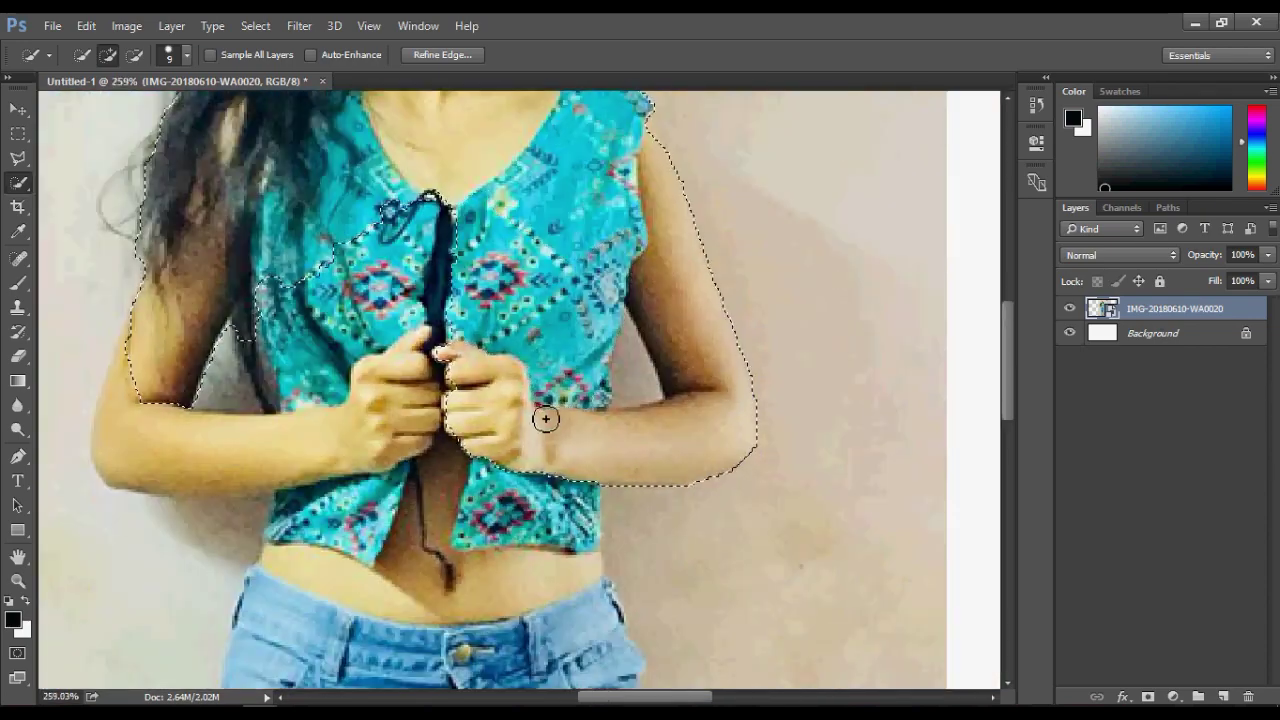
pyautogui.scroll(3, 117, 360)
pyautogui.scroll(-1, 467, 526)
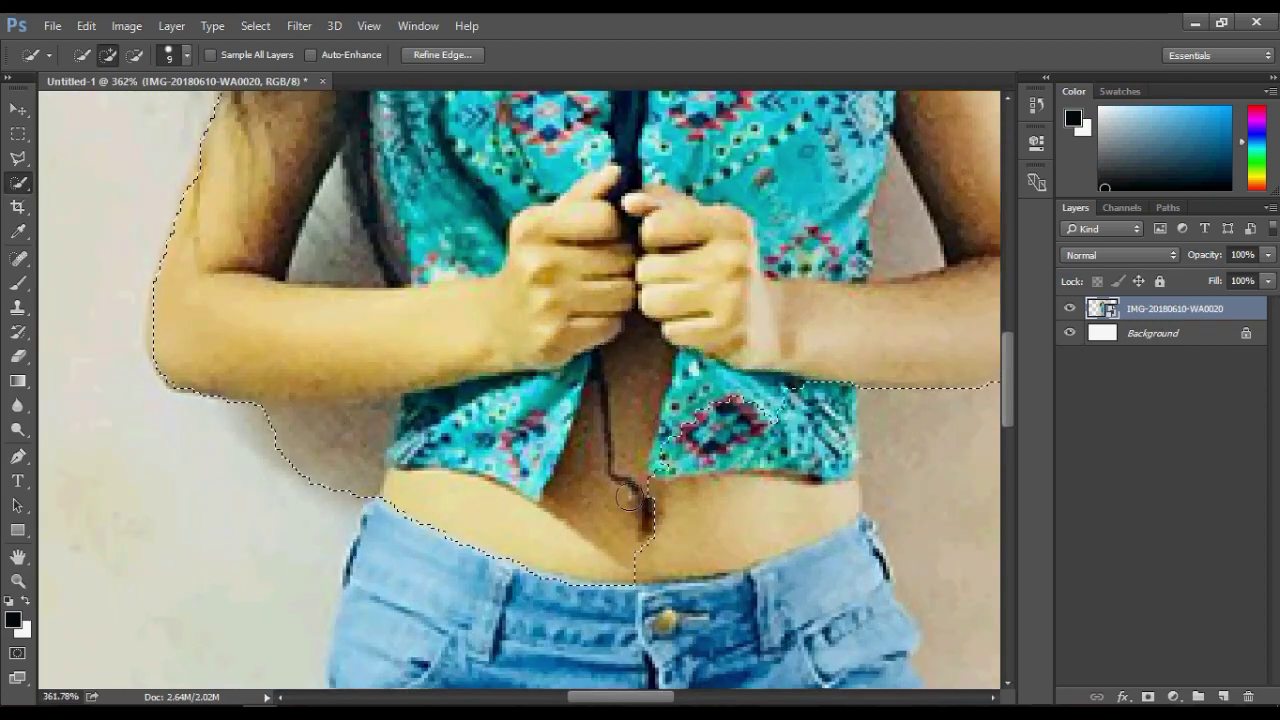
# Add her belly, jeans waistband, left leg and boot to the selection
pyautogui.moveTo(467, 526); pyautogui.dragTo(800, 530)
pyautogui.scroll(-1, 737, 277)
pyautogui.scroll(-1, 674, 457)
pyautogui.scroll(3, 674, 457)
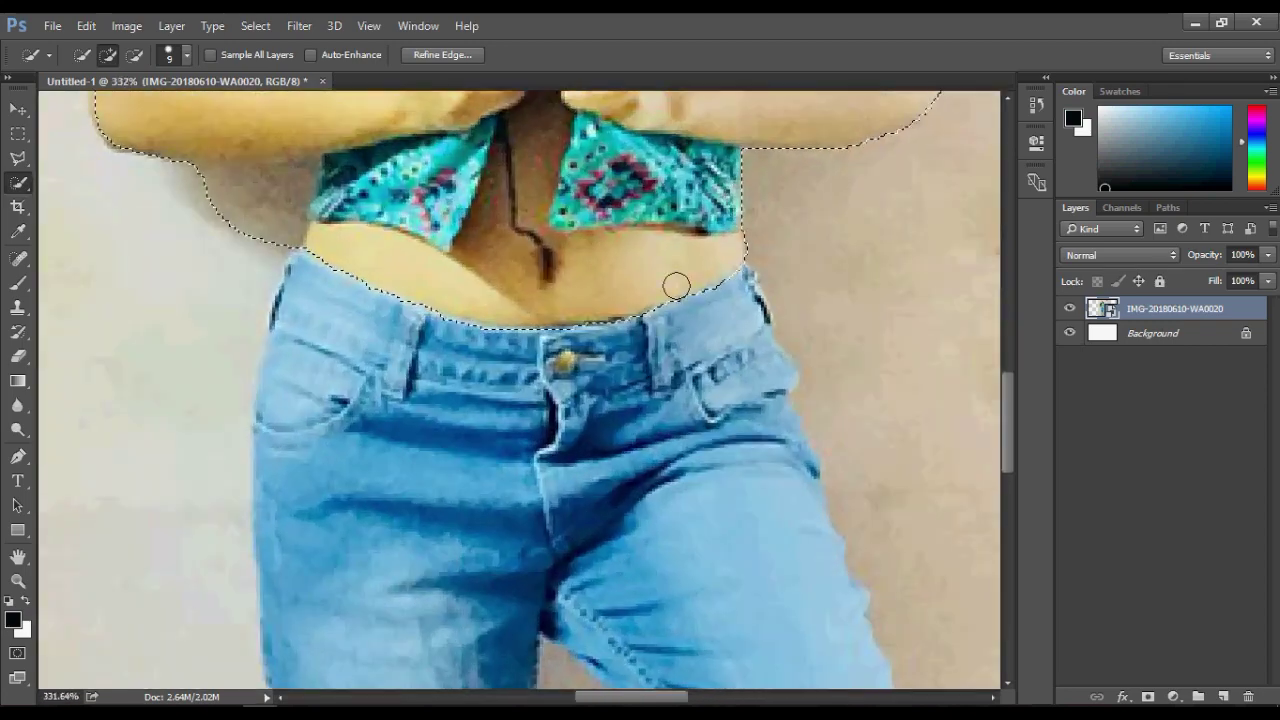
pyautogui.scroll(-1, 674, 286)
pyautogui.scroll(1, 597, 194)
pyautogui.moveTo(597, 194); pyautogui.dragTo(266, 149)
pyautogui.scroll(1, 265, 213)
pyautogui.scroll(-2, 265, 213)
pyautogui.moveTo(265, 213); pyautogui.dragTo(263, 337)
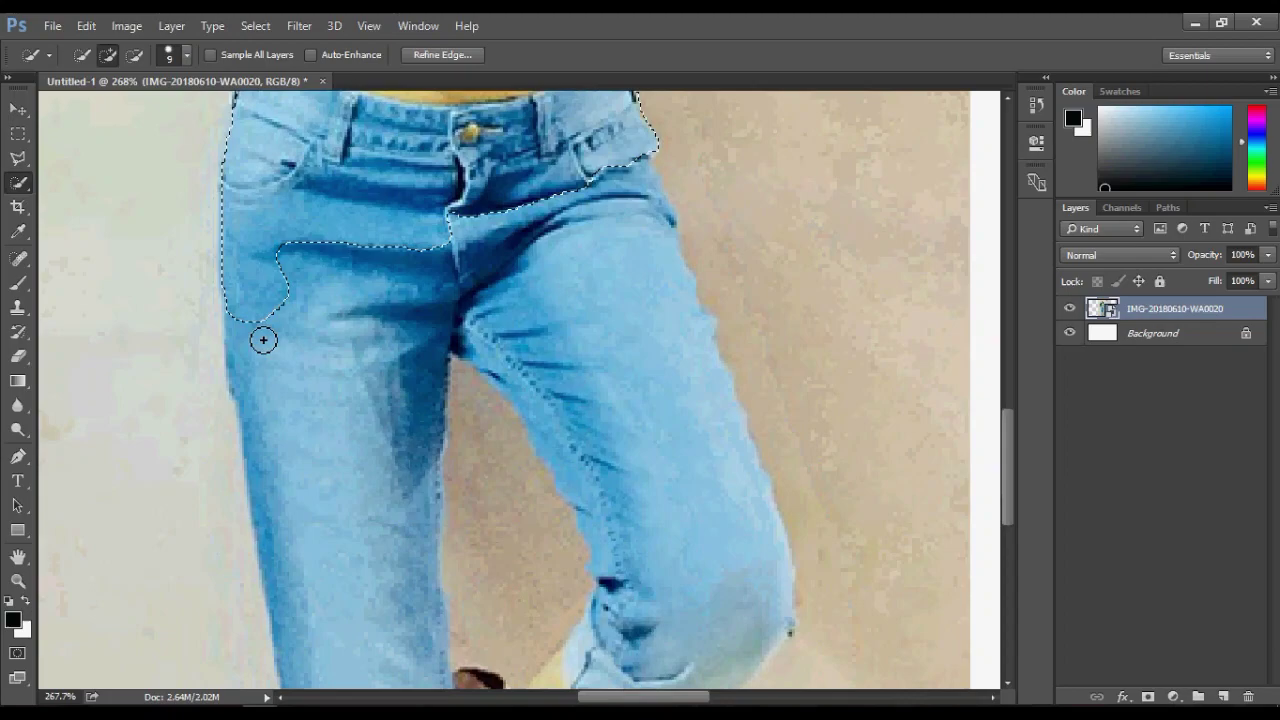
pyautogui.scroll(2, 289, 320)
pyautogui.scroll(-2, 249, 191)
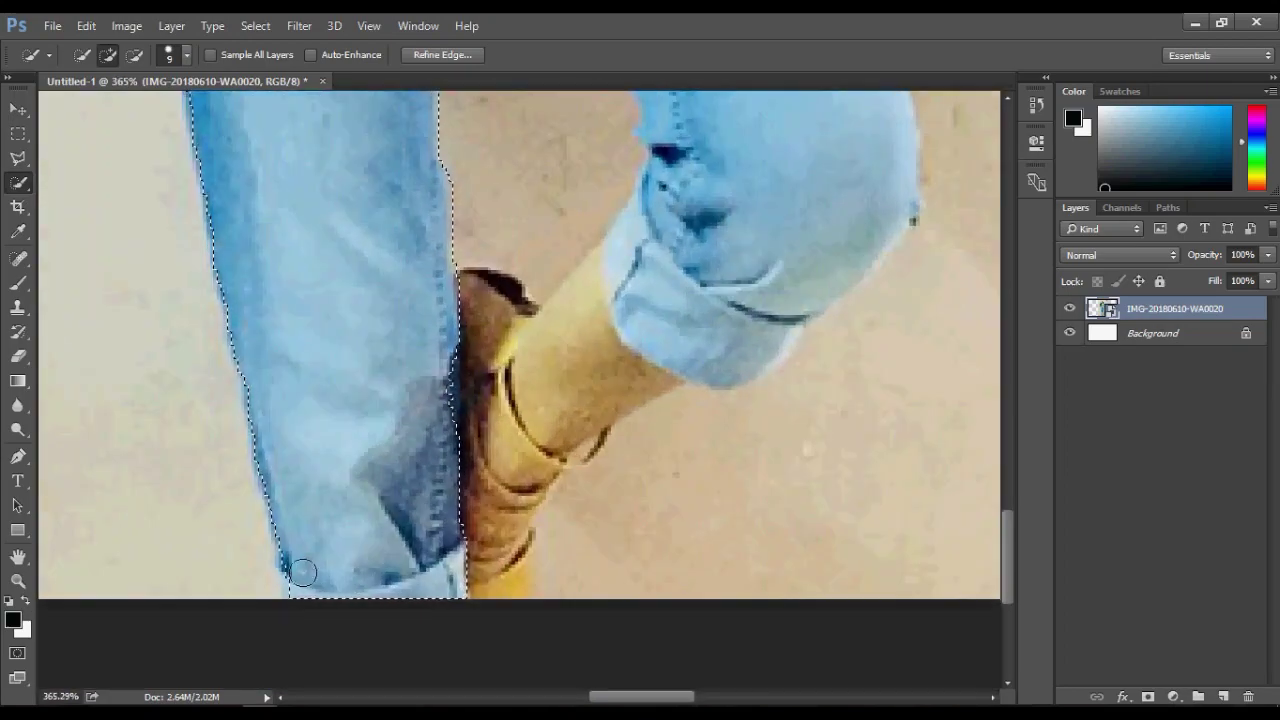
pyautogui.scroll(1, 560, 540)
pyautogui.moveTo(560, 540)
pyautogui.mouseDown()
pyautogui.moveTo(553, 366)
pyautogui.moveTo(700, 250)
pyautogui.mouseUp()
pyautogui.scroll(2, 714, 400)
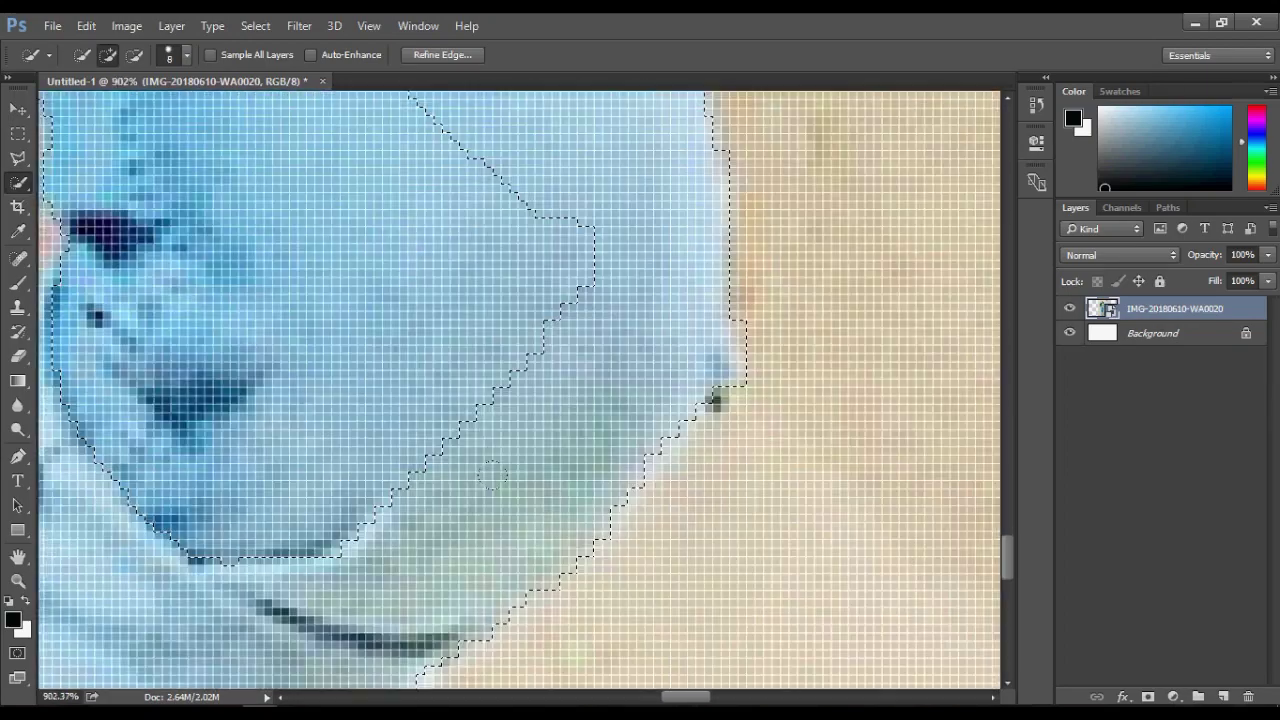
pyautogui.scroll(-3, 686, 386)
pyautogui.scroll(2, 523, 440)
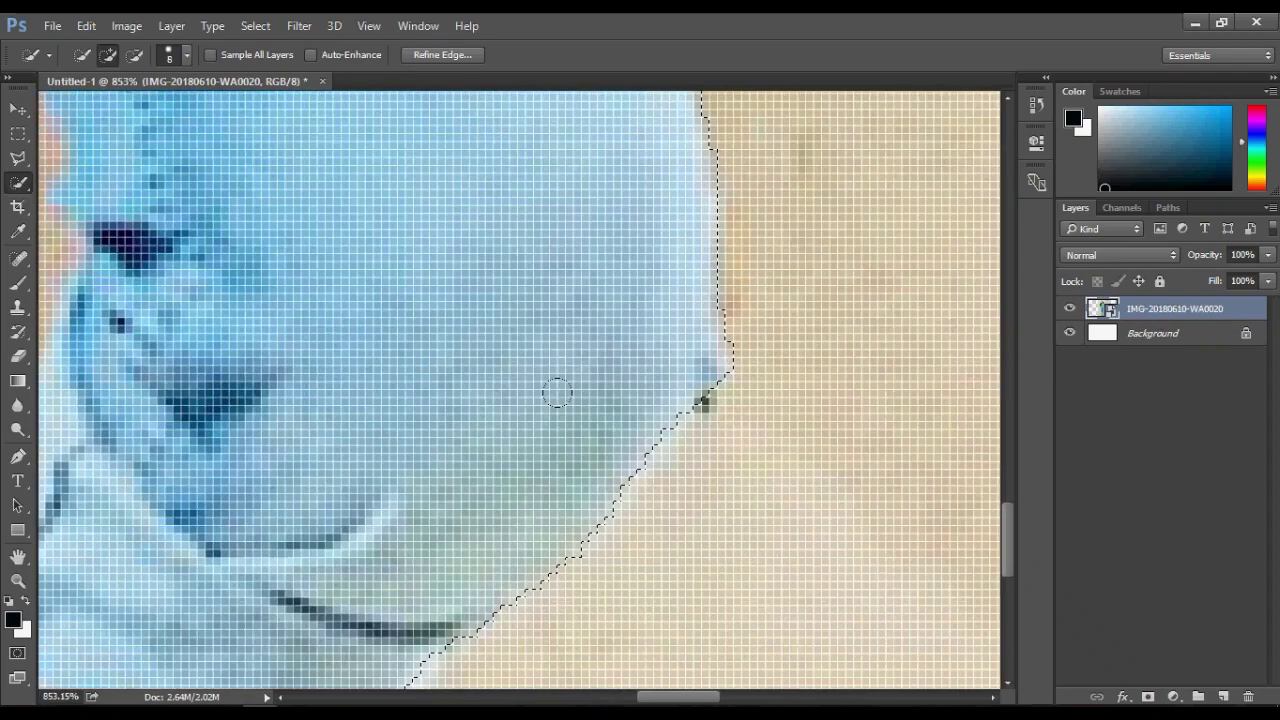
pyautogui.scroll(-3, 557, 391)
pyautogui.scroll(-1, 646, 466)
pyautogui.scroll(-1, 574, 489)
pyautogui.scroll(1, 538, 494)
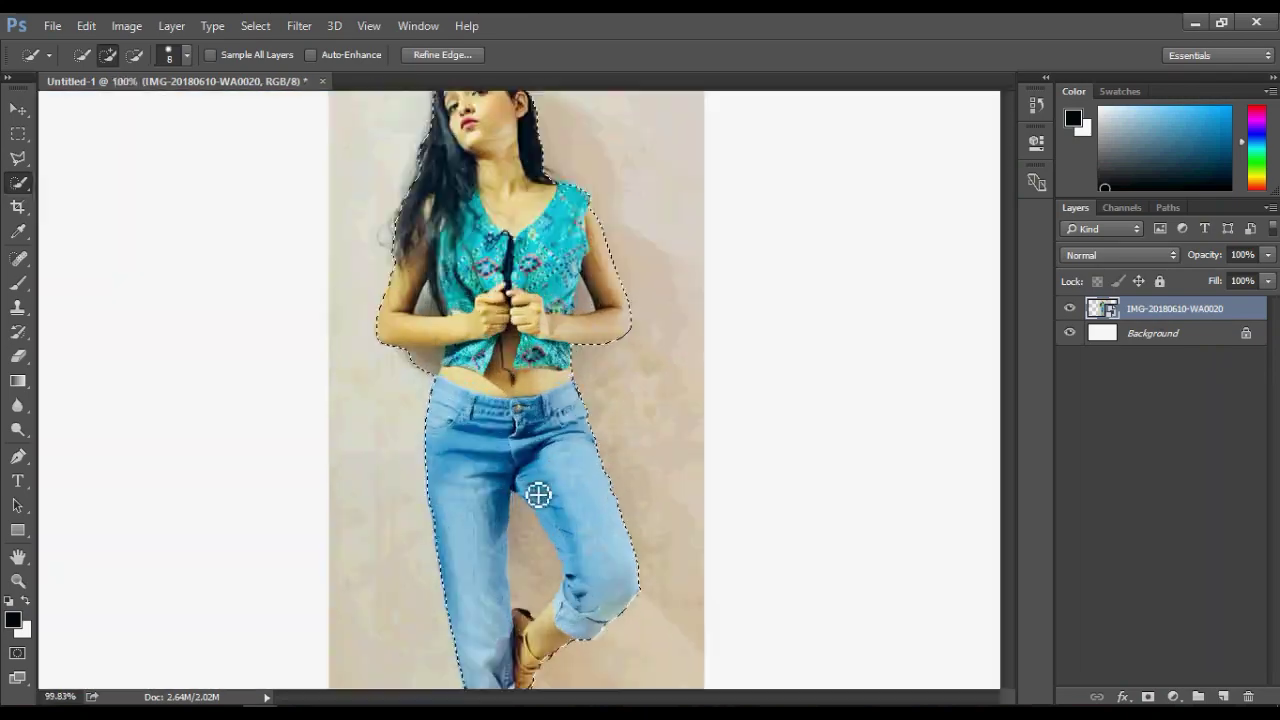
pyautogui.scroll(1, 538, 494)
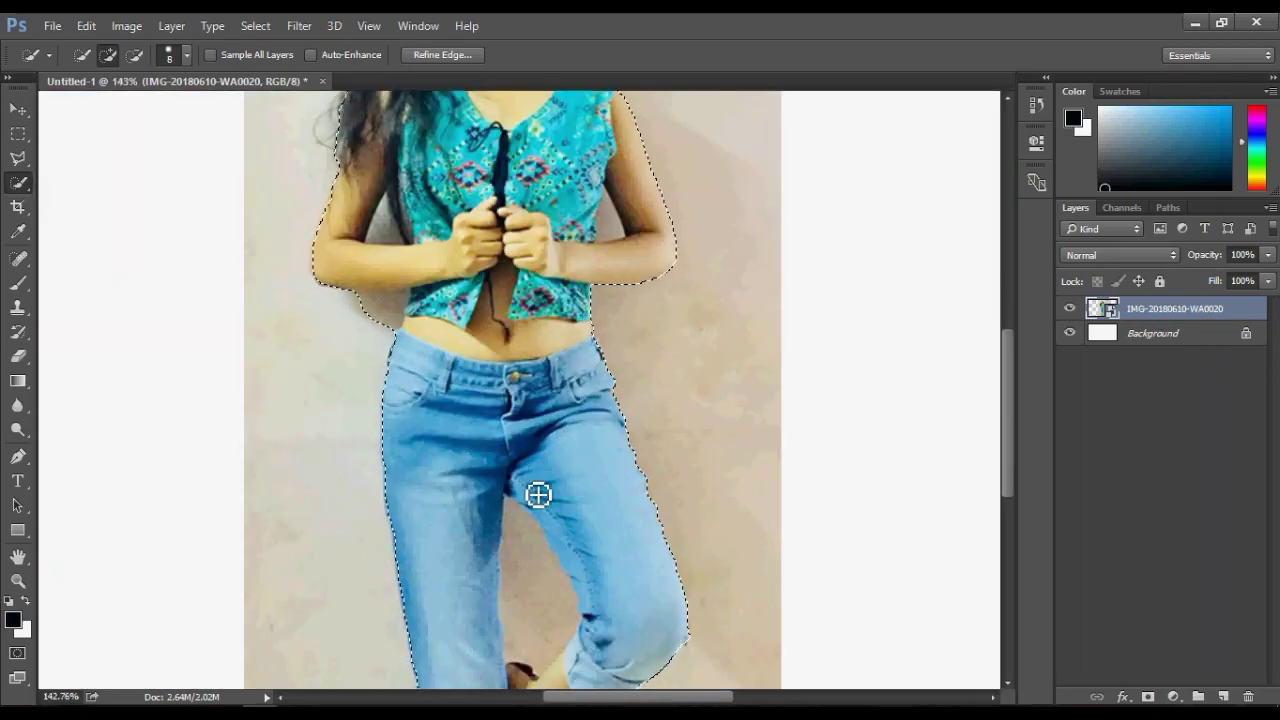
pyautogui.scroll(-1, 538, 494)
pyautogui.scroll(-1, 560, 349)
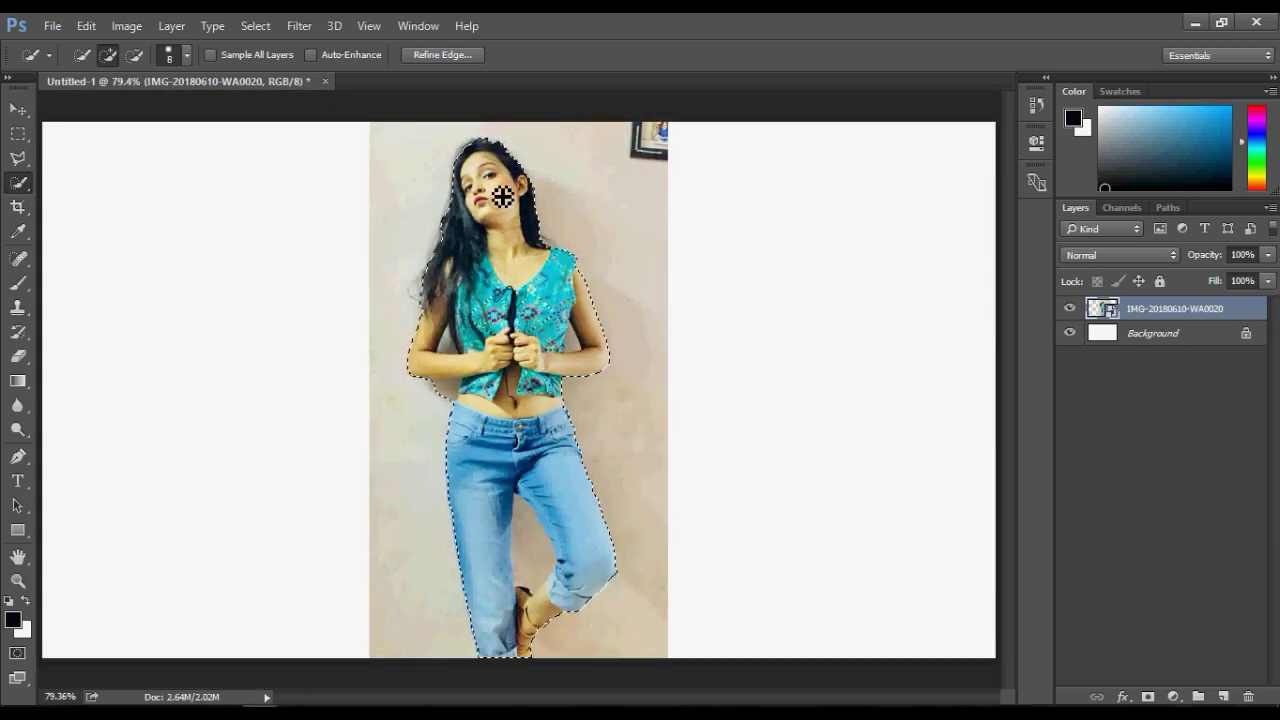
# Subtract the wall gap between her elbow and torso from the selection
pyautogui.scroll(1, 502, 197)
pyautogui.scroll(1, 500, 177)
pyautogui.scroll(-1, 500, 206)
pyautogui.scroll(-1, 483, 230)
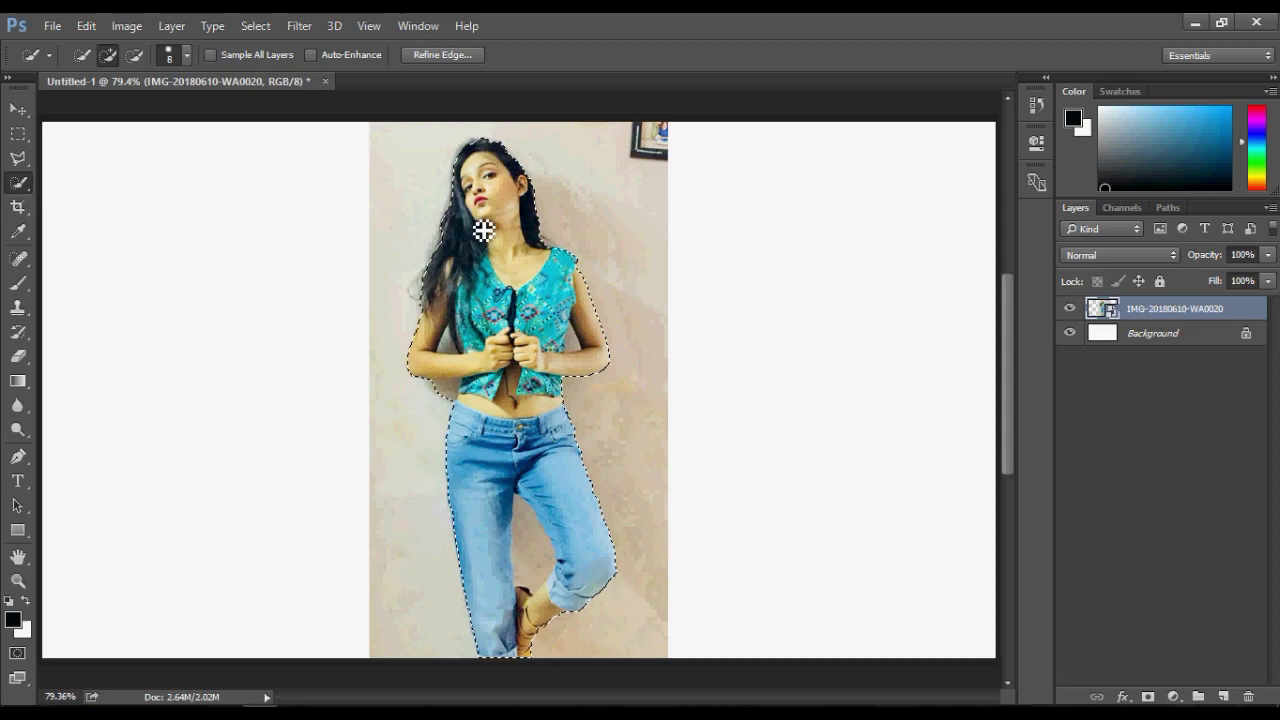
pyautogui.scroll(2, 514, 551)
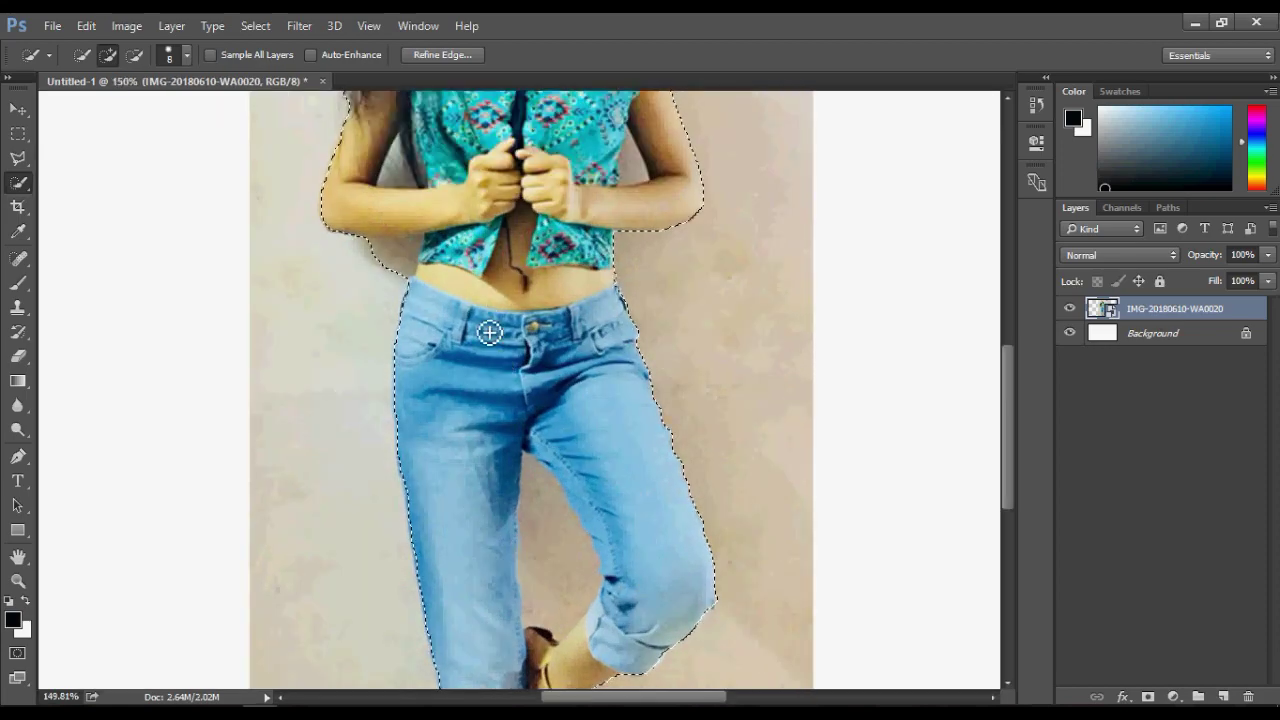
pyautogui.scroll(-1, 471, 243)
pyautogui.scroll(1, 495, 240)
pyautogui.scroll(1, 505, 240)
pyautogui.scroll(1, 517, 241)
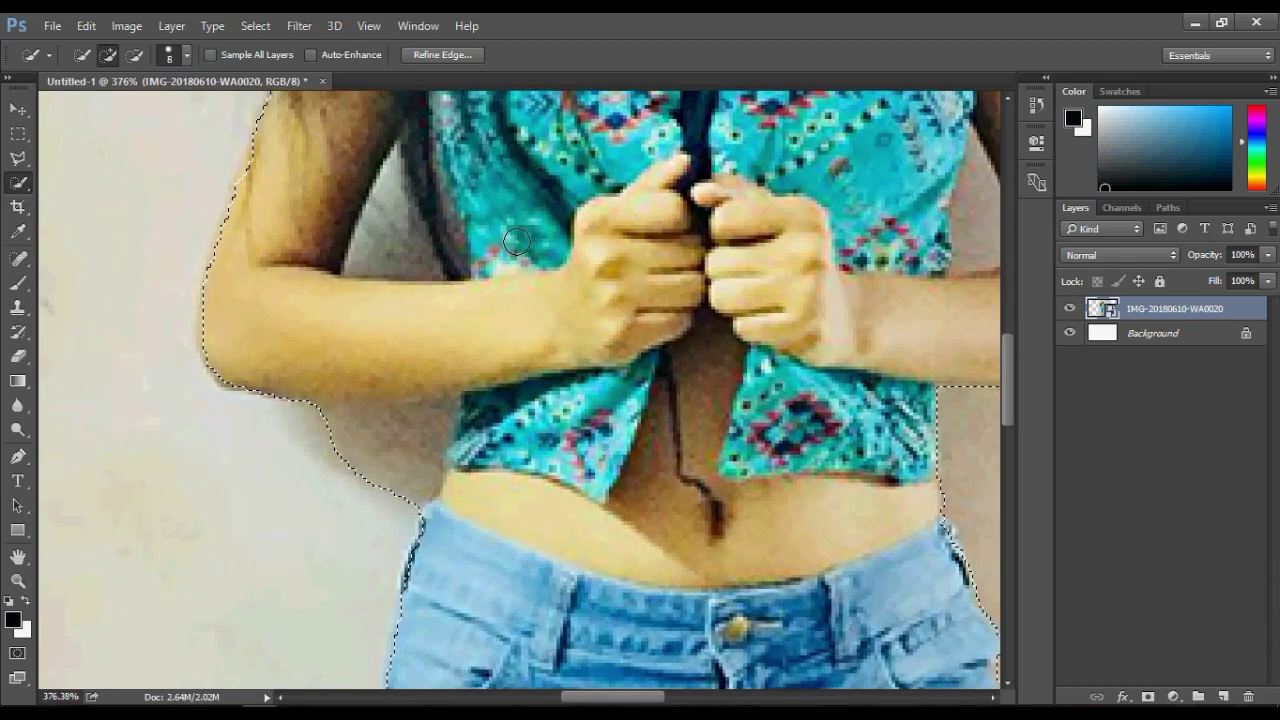
pyautogui.scroll(-3, 517, 241)
pyautogui.scroll(-1, 491, 171)
pyautogui.scroll(-1, 551, 488)
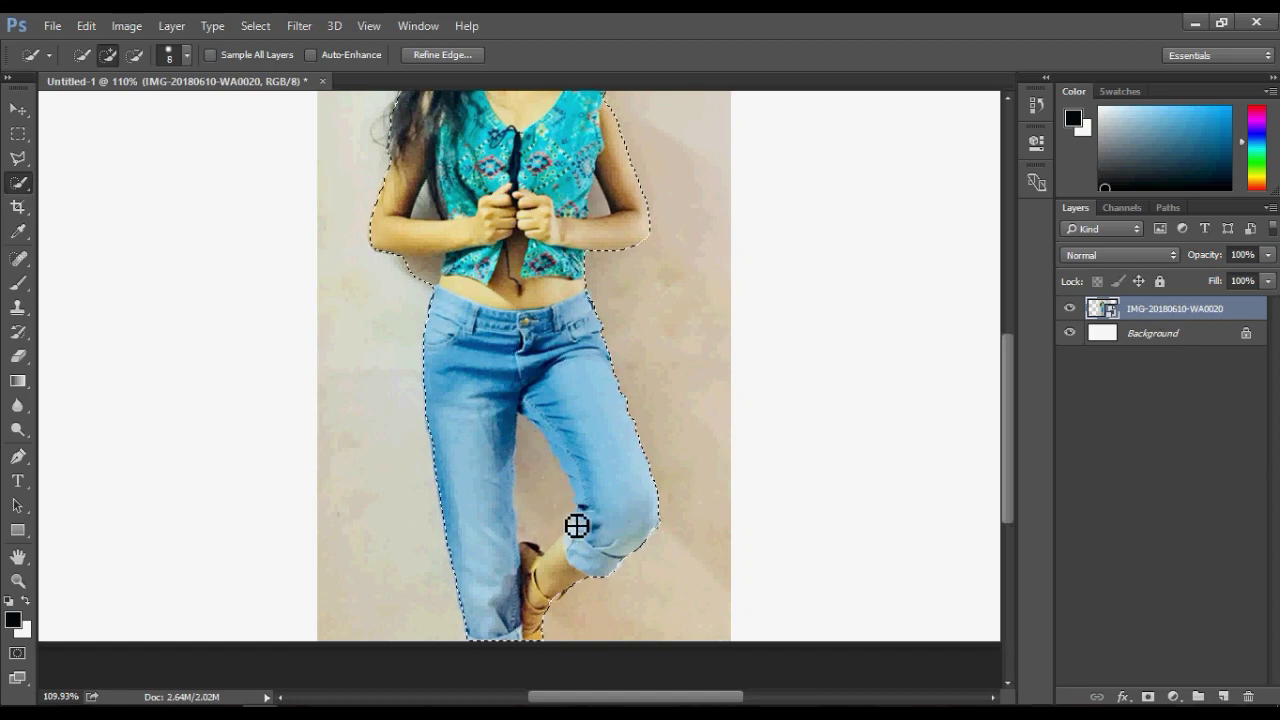
pyautogui.scroll(1, 546, 574)
pyautogui.scroll(1, 548, 540)
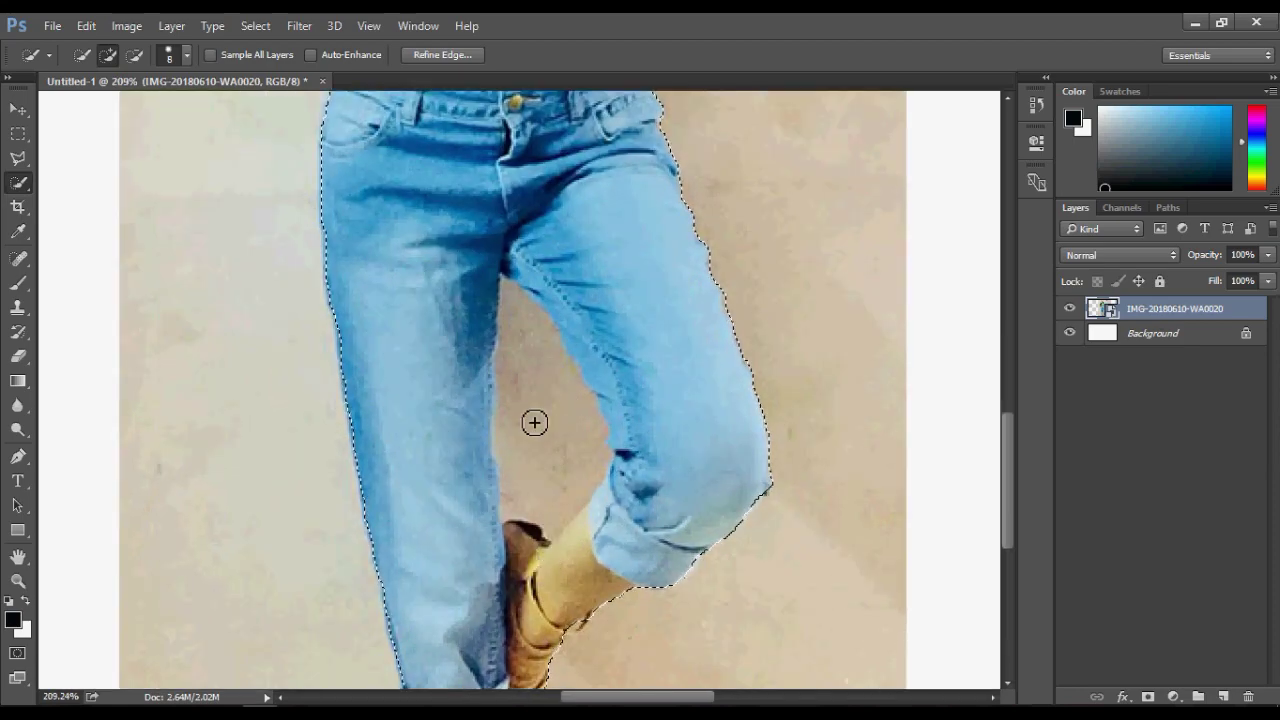
pyautogui.scroll(1, 528, 415)
pyautogui.scroll(-2, 523, 396)
pyautogui.scroll(-1, 529, 440)
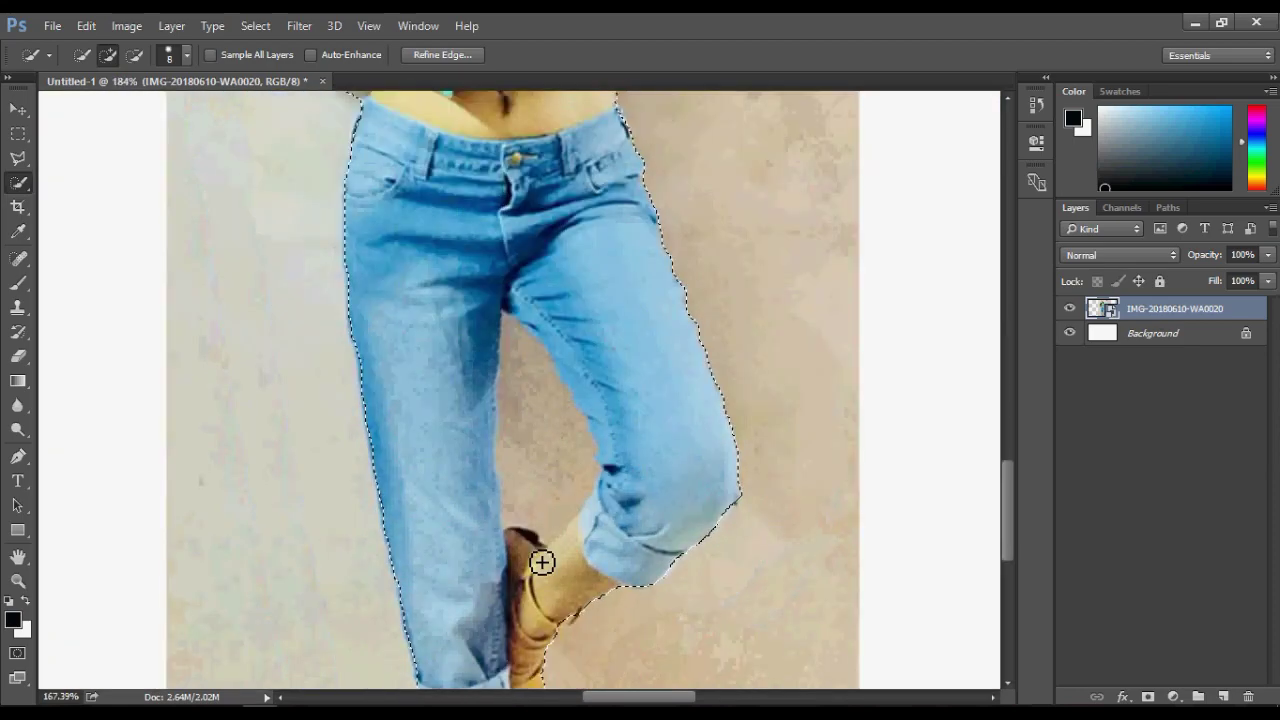
pyautogui.scroll(-1, 540, 560)
pyautogui.scroll(2, 414, 329)
pyautogui.scroll(2, 414, 329)
pyautogui.scroll(-2, 680, 351)
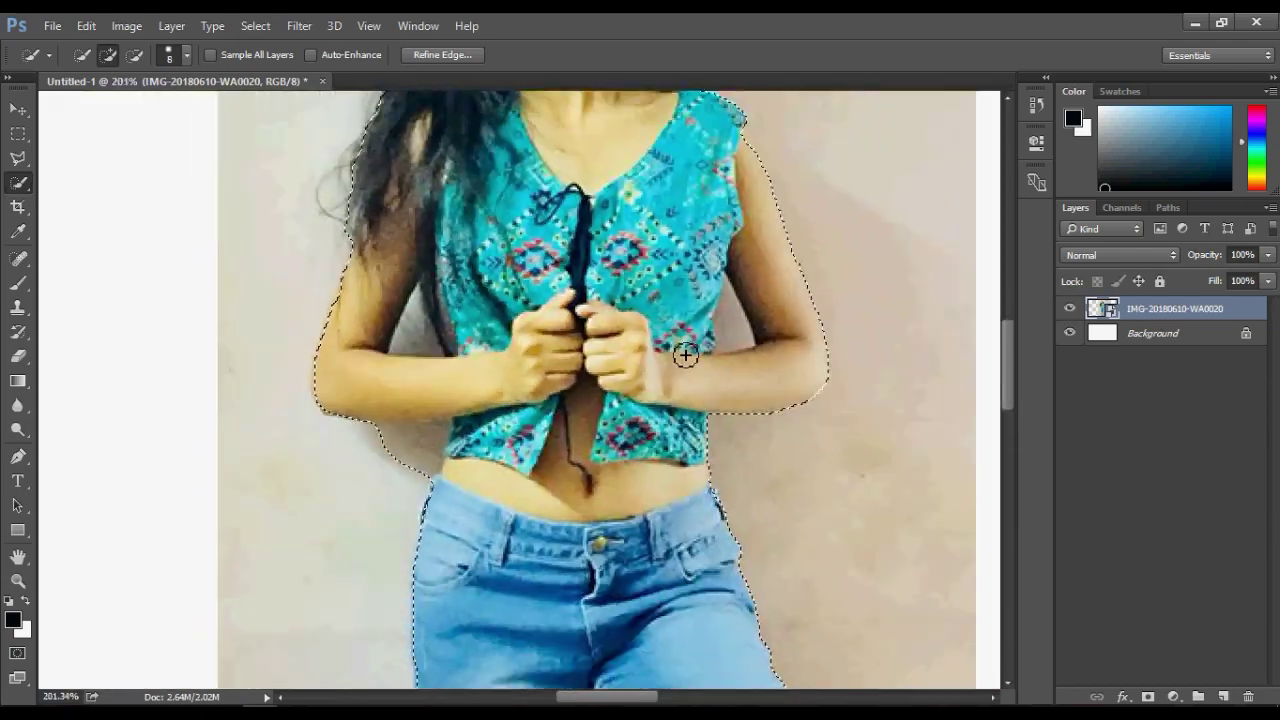
pyautogui.scroll(1, 739, 330)
pyautogui.scroll(1, 739, 330)
pyautogui.scroll(-2, 323, 286)
pyautogui.scroll(2, 247, 285)
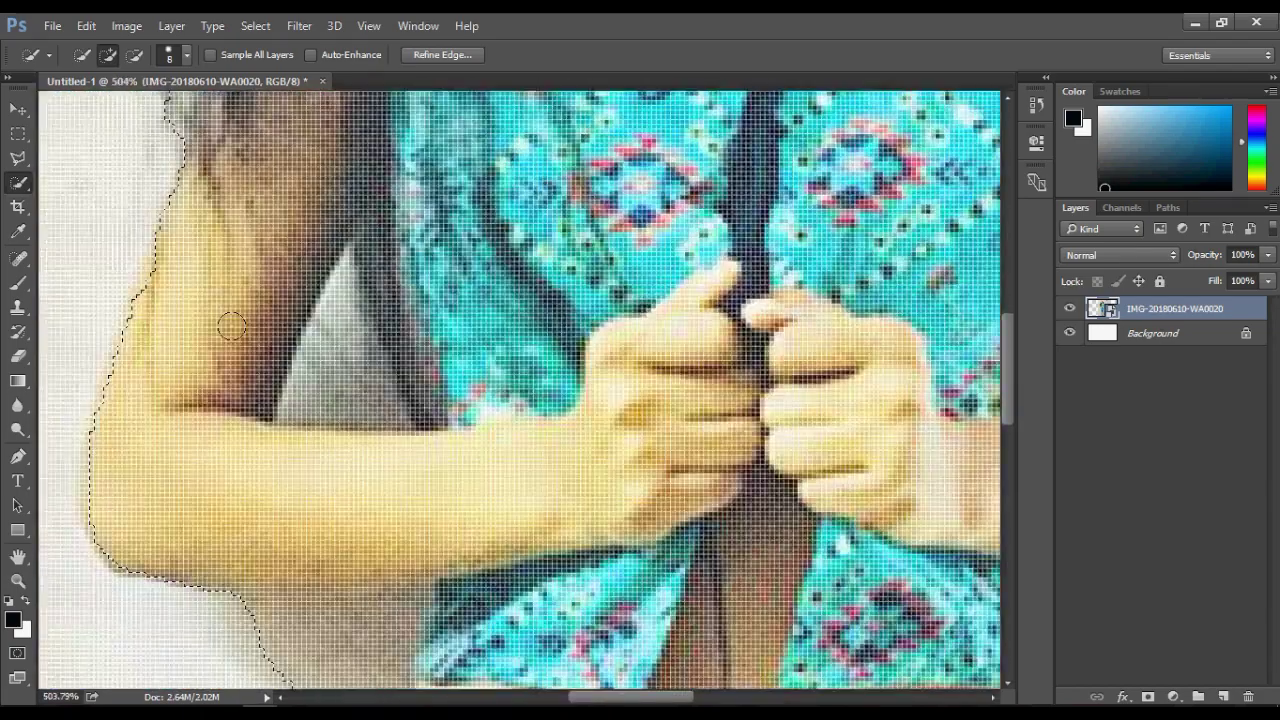
pyautogui.scroll(1, 247, 285)
pyautogui.scroll(-2, 262, 357)
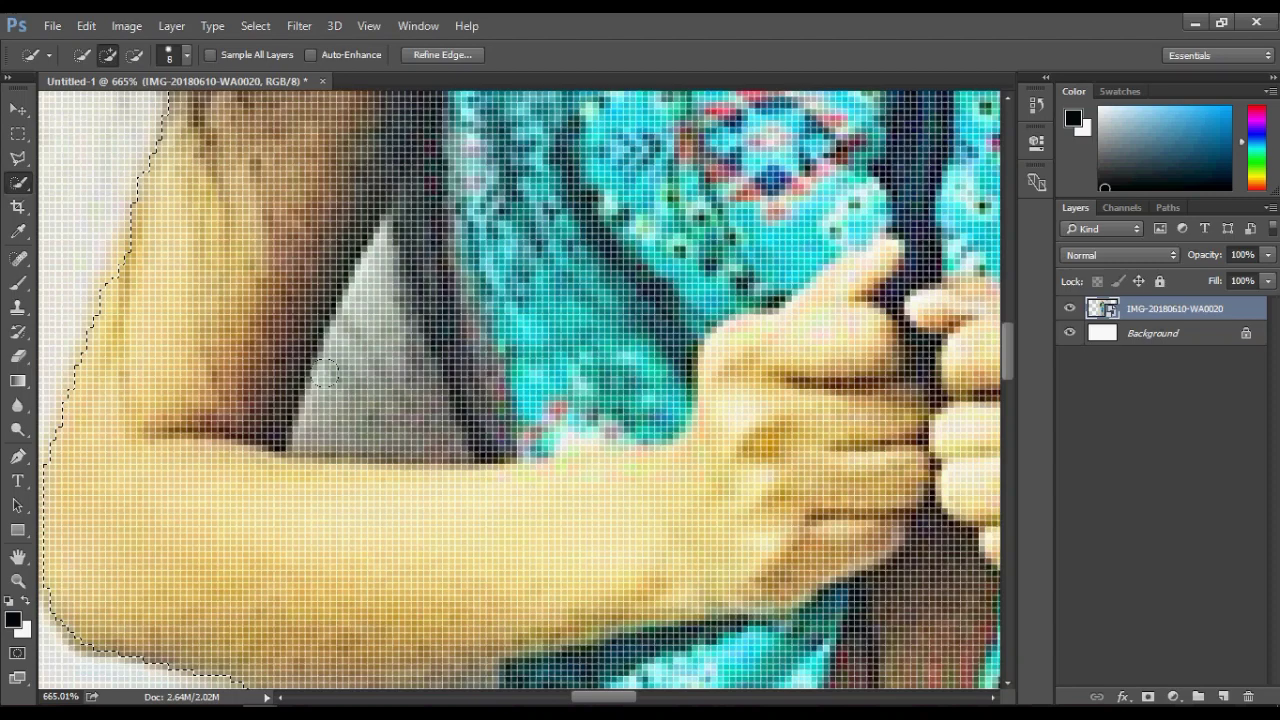
pyautogui.scroll(3, 322, 373)
pyautogui.scroll(-2, 351, 373)
pyautogui.scroll(2, 351, 373)
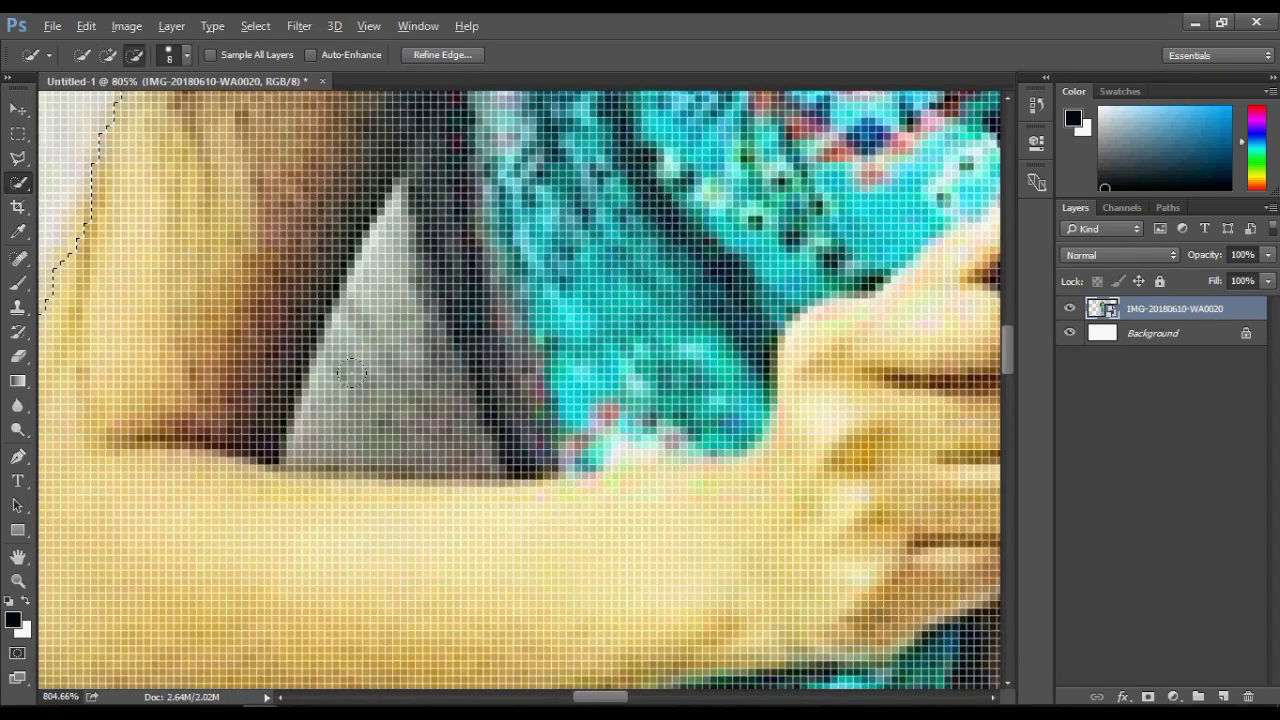
pyautogui.scroll(-2, 372, 393)
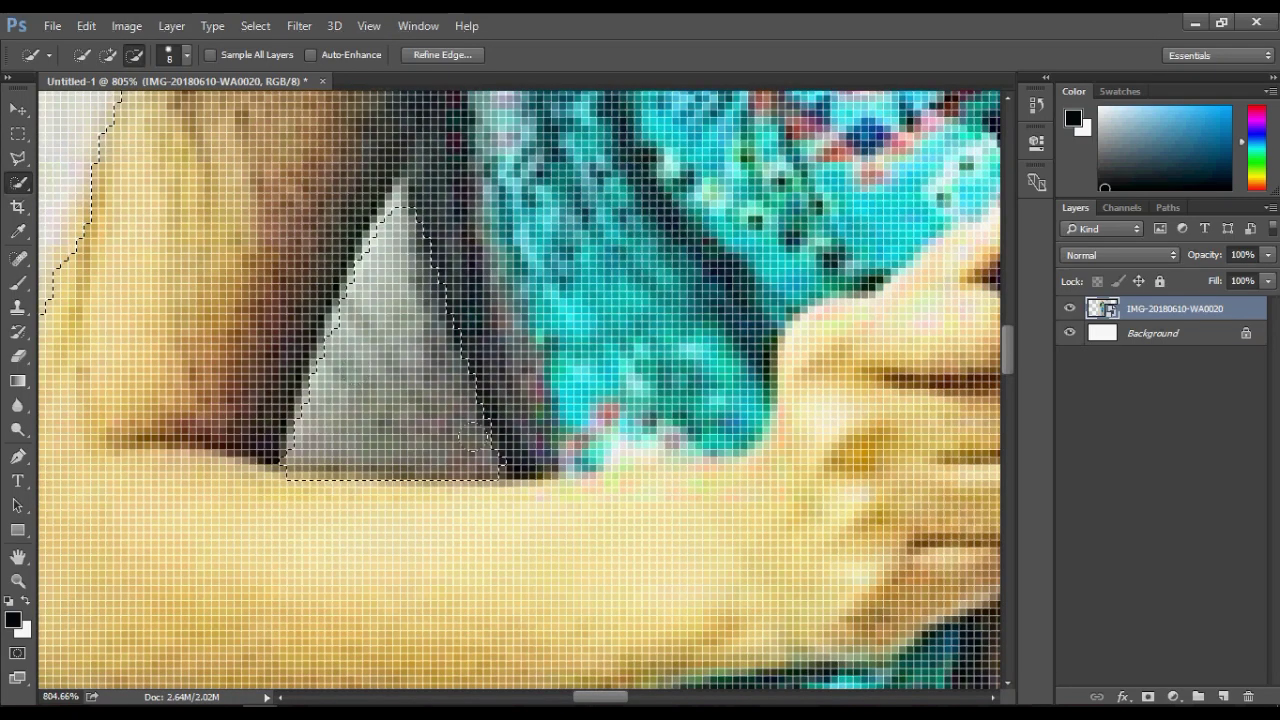
pyautogui.scroll(-3, 263, 323)
pyautogui.scroll(2, 700, 325)
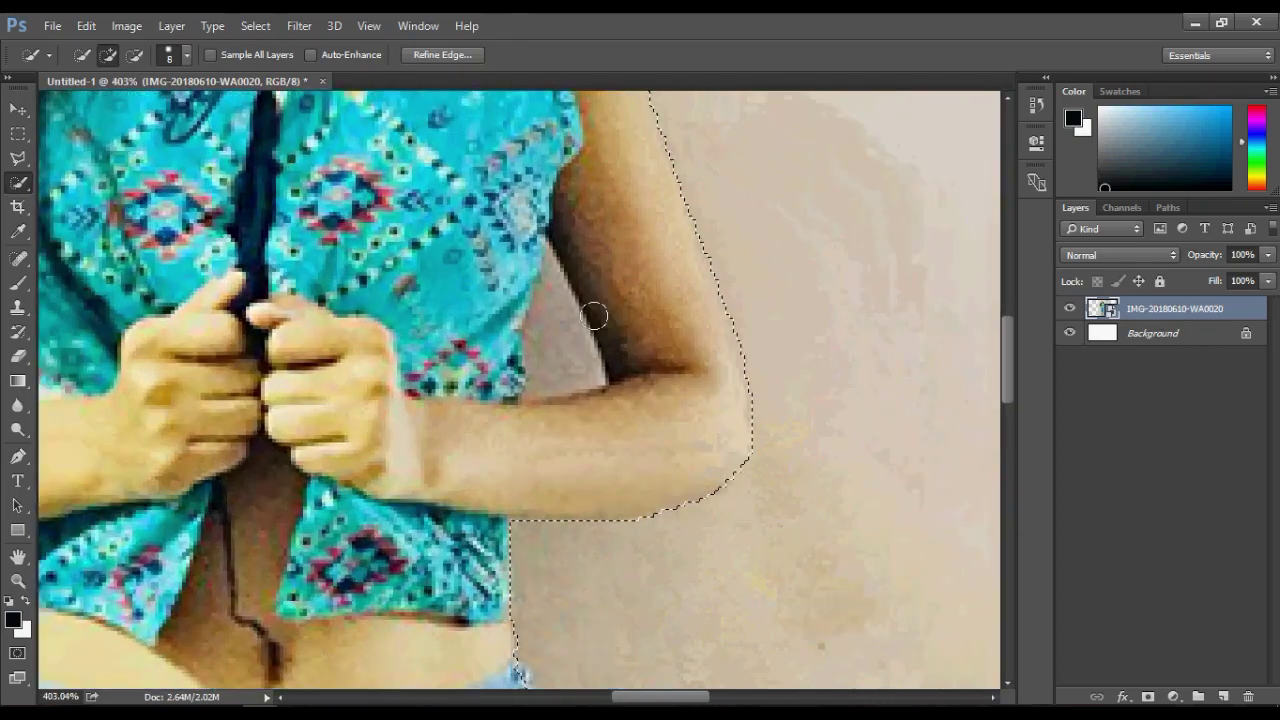
pyautogui.scroll(3, 560, 340)
pyautogui.scroll(-2, 537, 372)
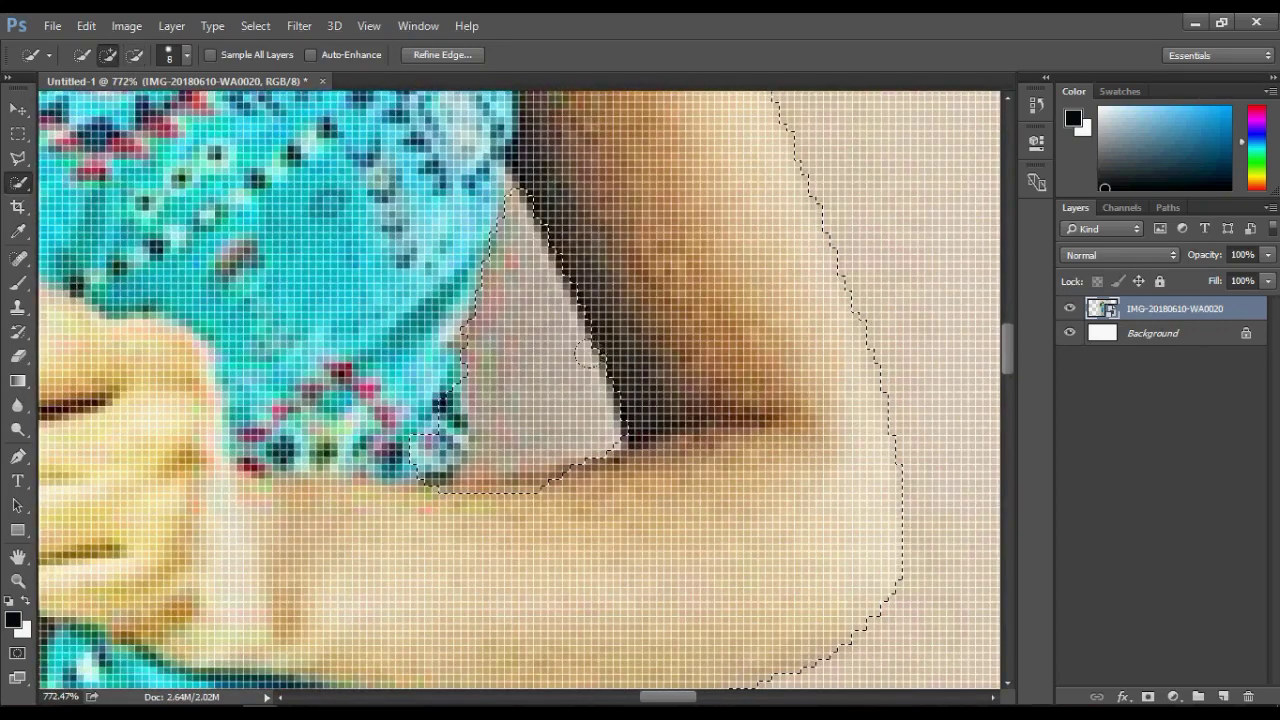
pyautogui.scroll(3, 450, 400)
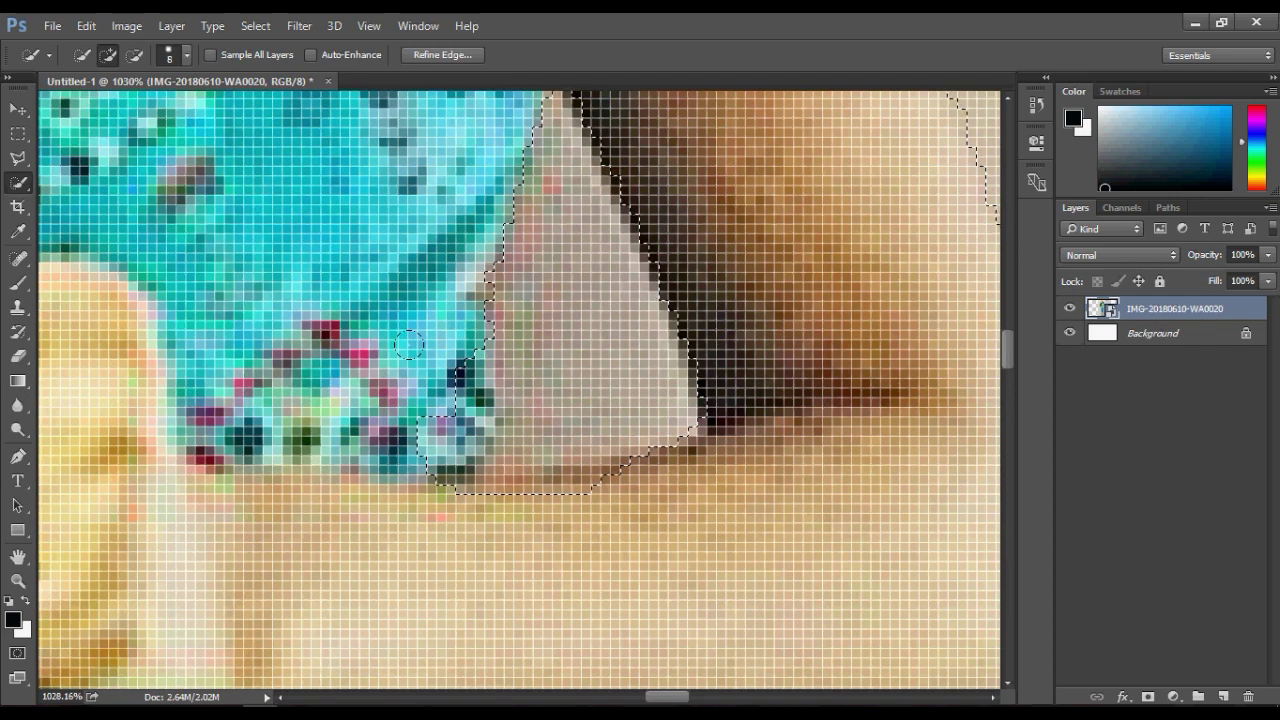
pyautogui.moveTo(395, 377)
pyautogui.mouseDown()
pyautogui.moveTo(531, 500)
pyautogui.moveTo(479, 500)
pyautogui.moveTo(668, 478)
pyautogui.mouseUp()
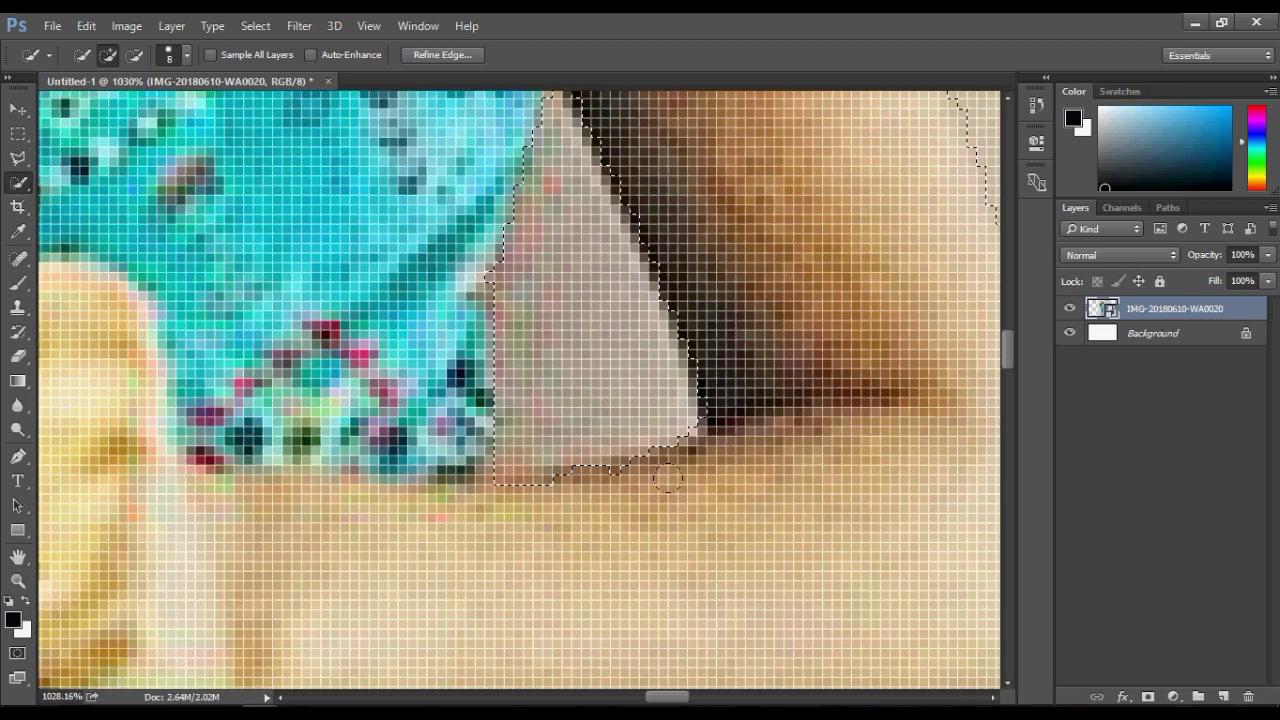
pyautogui.scroll(-10, 748, 428)
pyautogui.scroll(10, 520, 241)
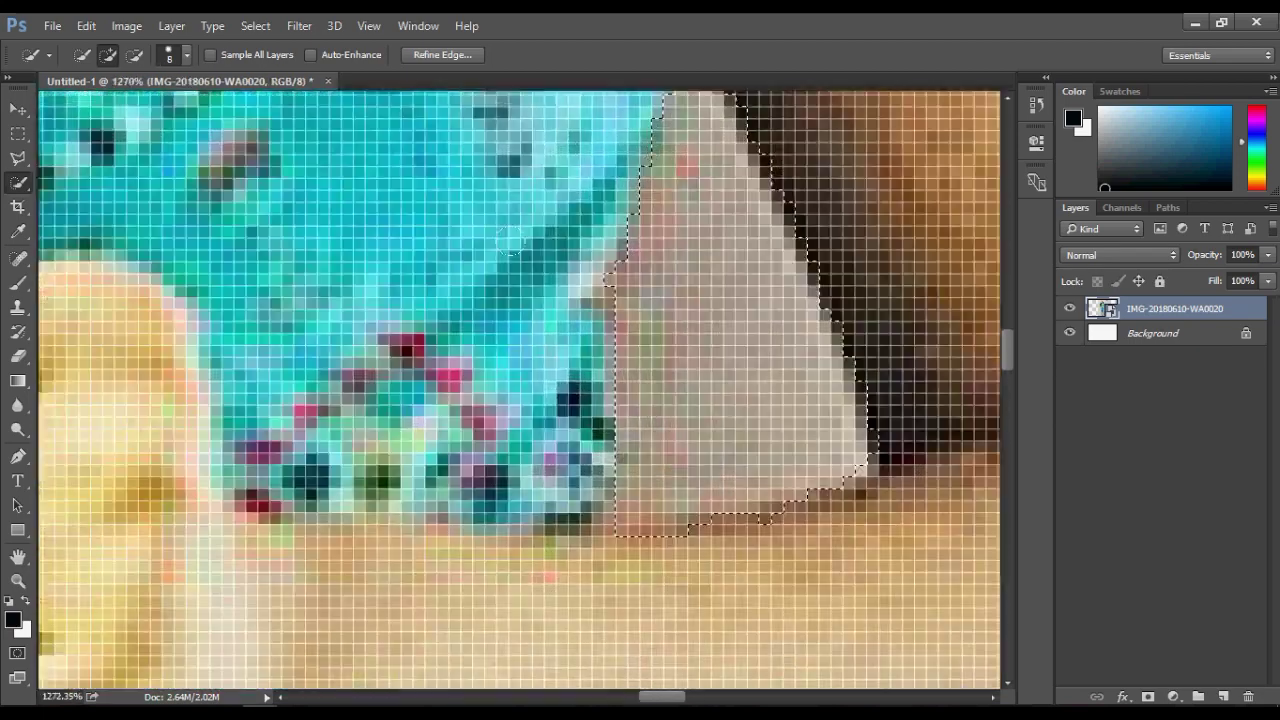
# Subtract the wall between her legs from the selection
pyautogui.scroll(-6, 520, 241)
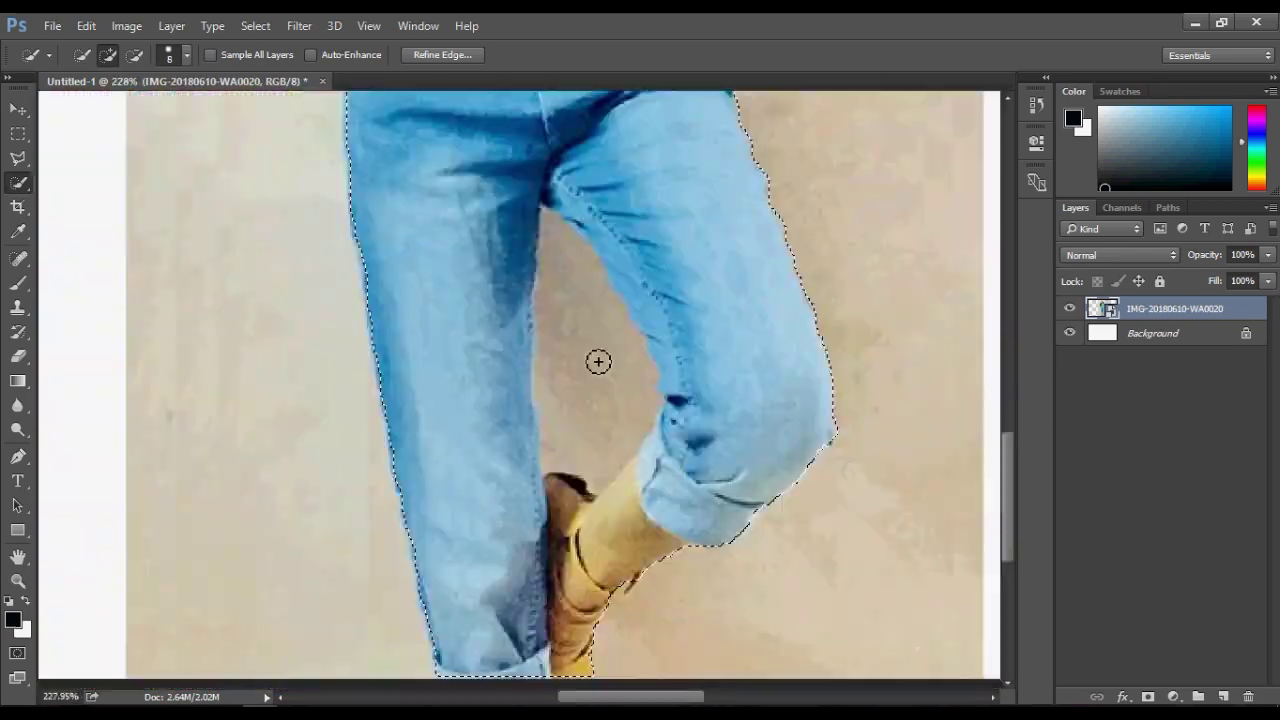
pyautogui.scroll(2, 597, 360)
pyautogui.moveTo(543, 208); pyautogui.dragTo(521, 158)
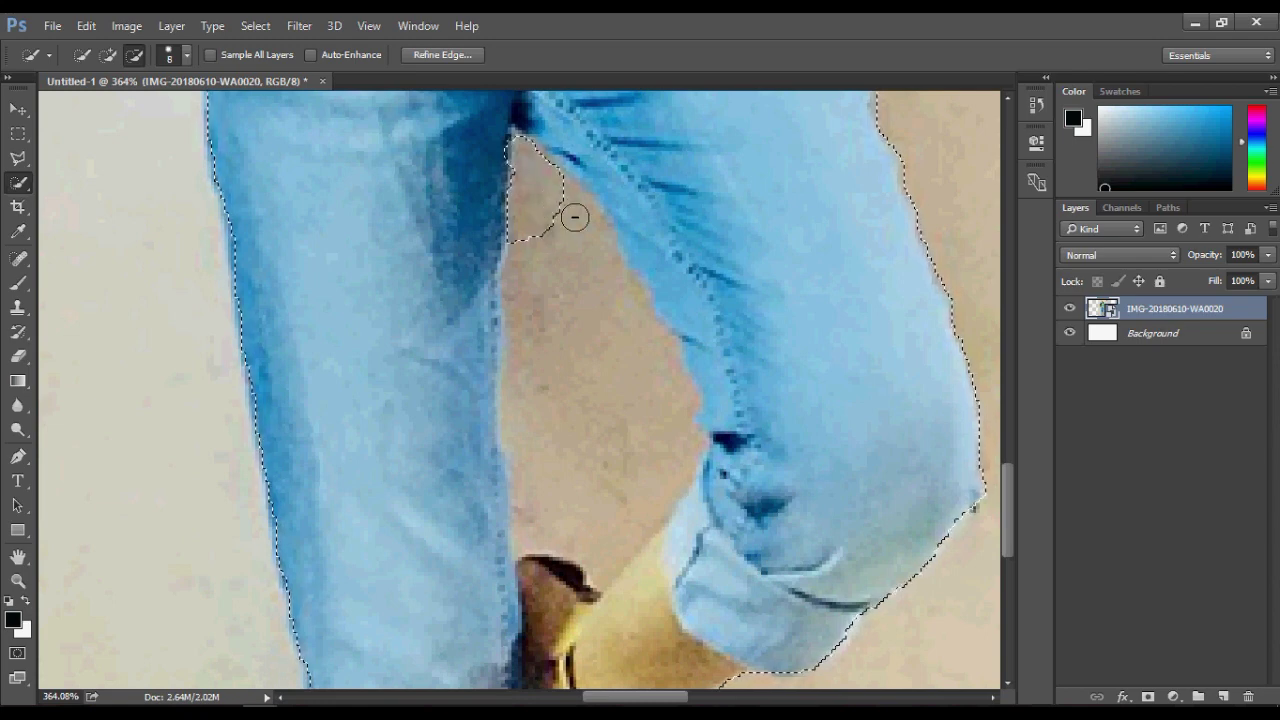
pyautogui.moveTo(571, 214)
pyautogui.mouseDown()
pyautogui.moveTo(623, 323)
pyautogui.moveTo(666, 491)
pyautogui.mouseUp()
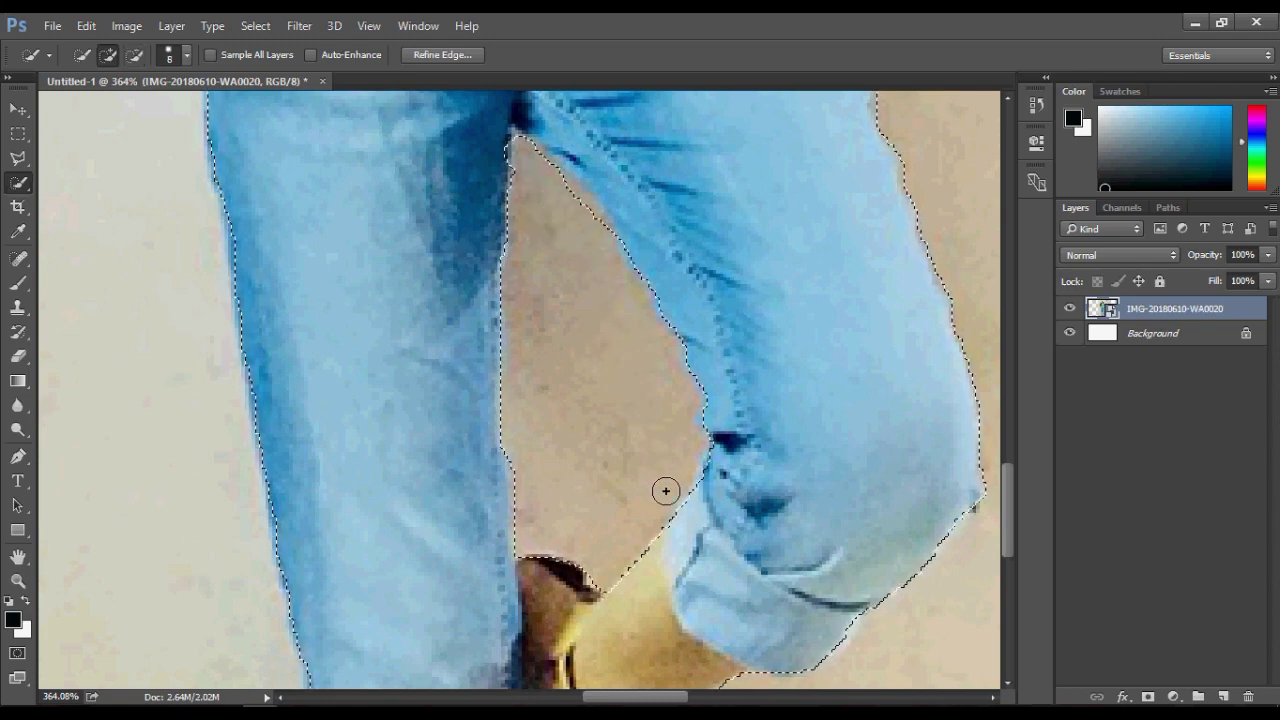
# Add the missed jeans edge back, then zoom out to check the outline
pyautogui.scroll(3, 515, 104)
pyautogui.scroll(2, 435, 196)
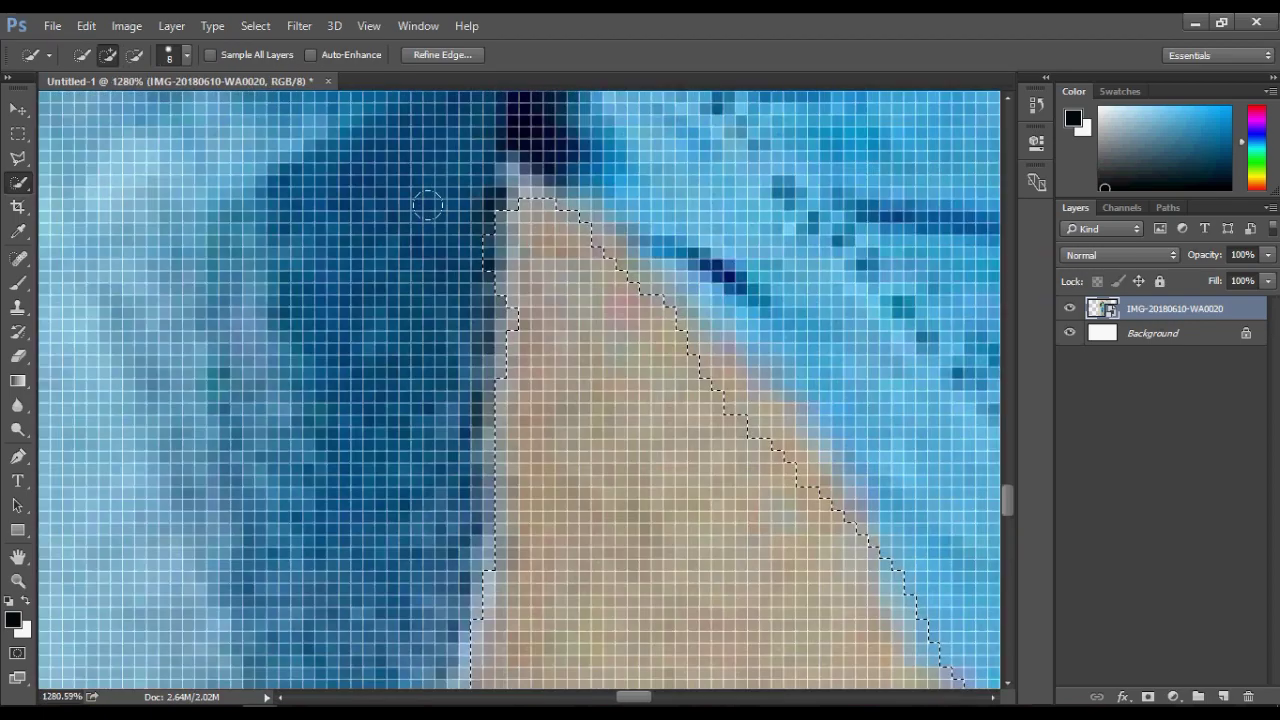
pyautogui.scroll(-3, 486, 225)
pyautogui.scroll(-2, 560, 265)
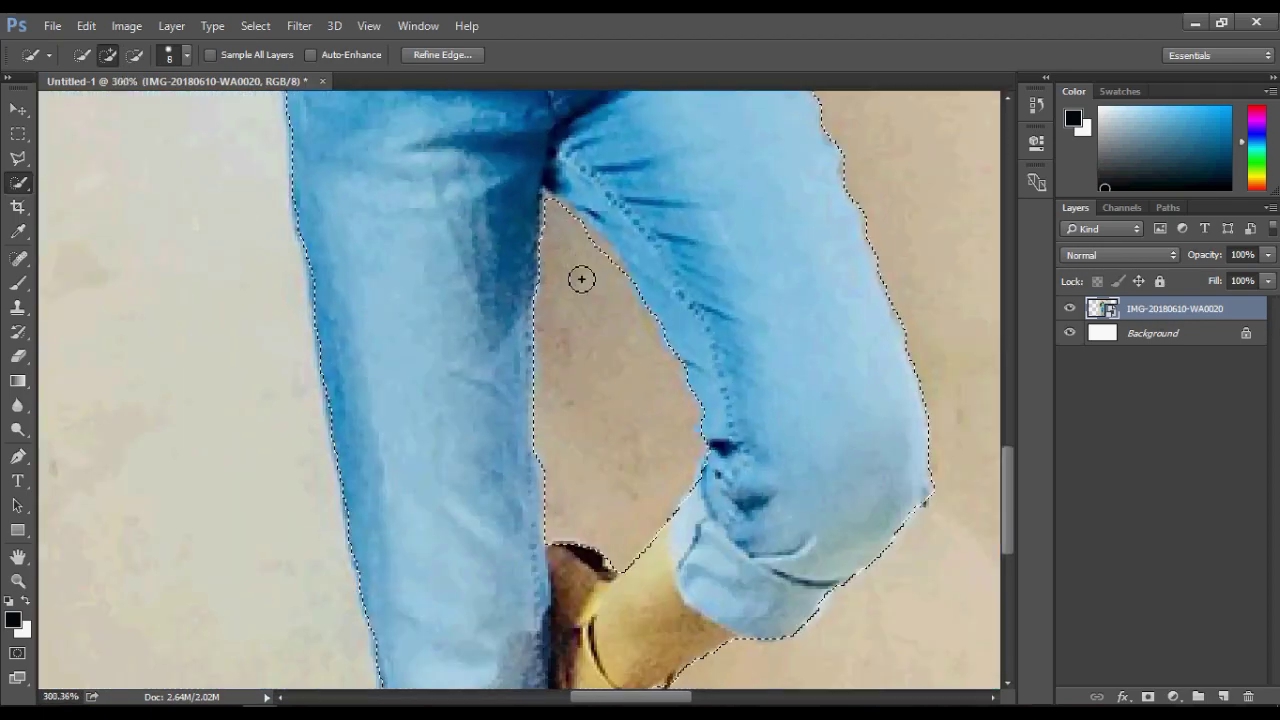
pyautogui.scroll(2, 581, 279)
pyautogui.scroll(1, 565, 245)
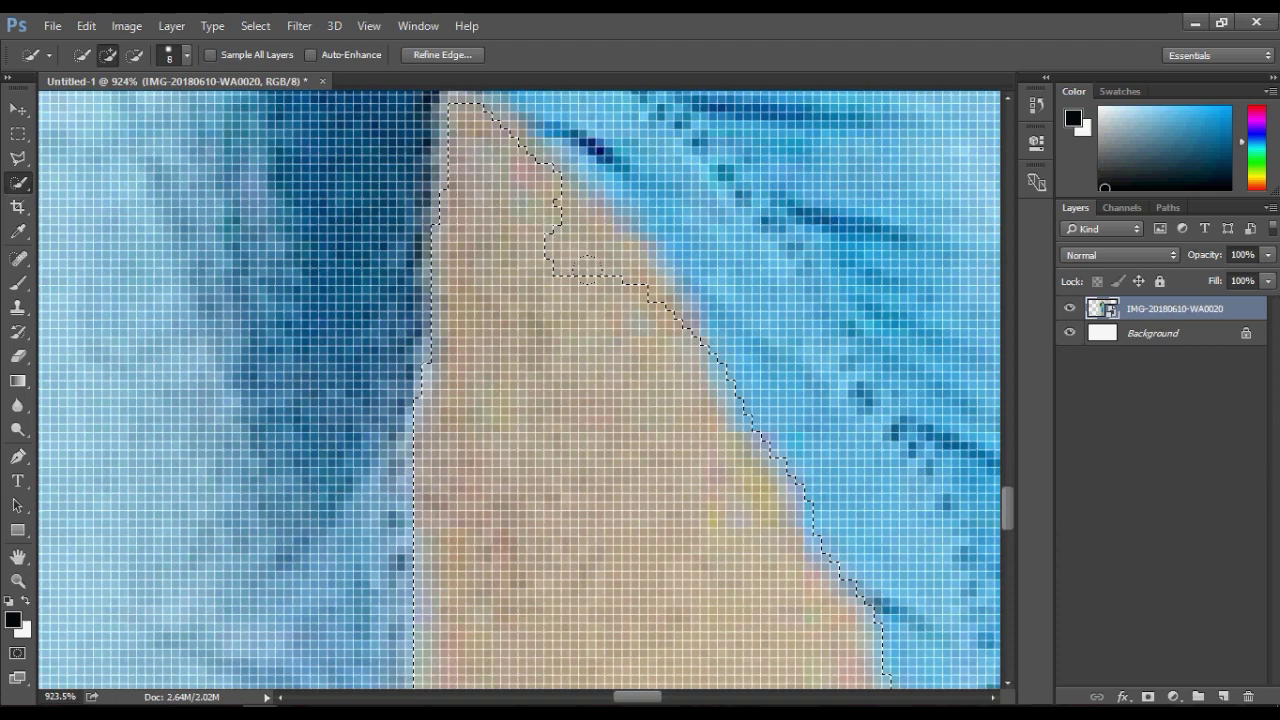
pyautogui.click(580, 266)
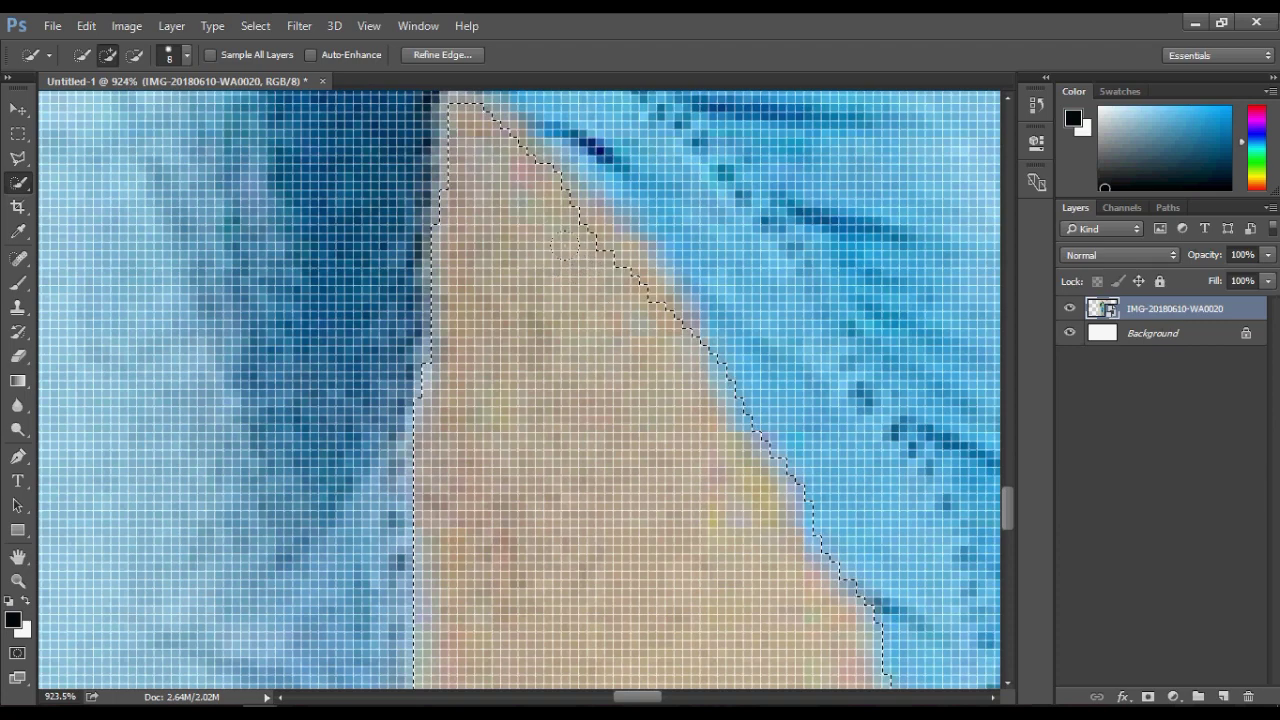
pyautogui.press('alt')
pyautogui.scroll(-2, 550, 228)
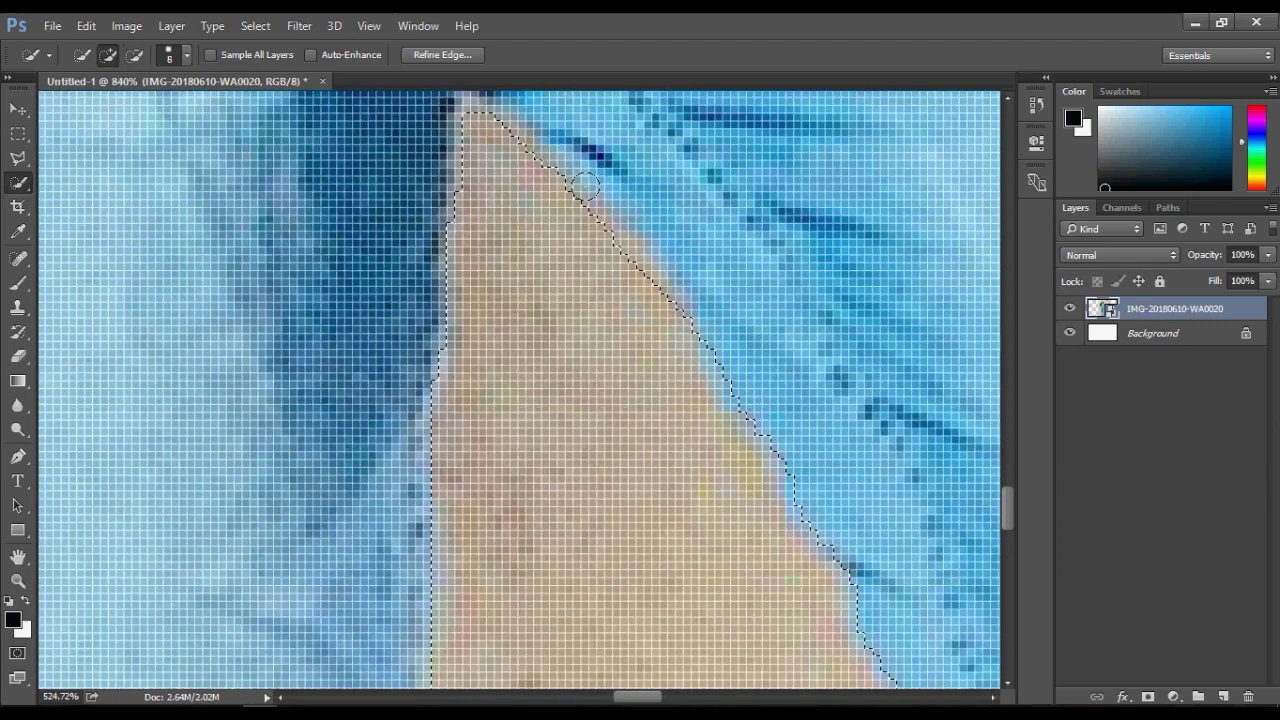
pyautogui.scroll(-4, 560, 220)
pyautogui.scroll(-2, 597, 201)
pyautogui.scroll(-2, 617, 420)
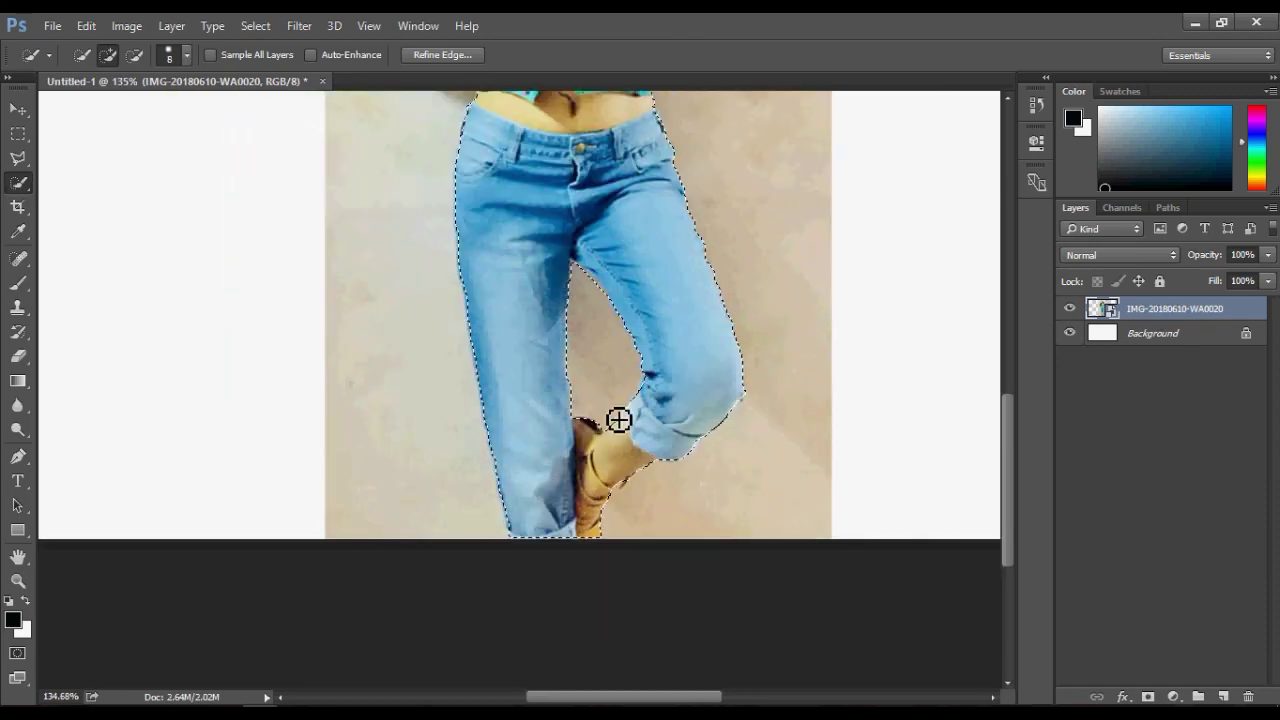
pyautogui.scroll(-2, 620, 494)
pyautogui.scroll(-1, 620, 496)
pyautogui.scroll(-1, 617, 496)
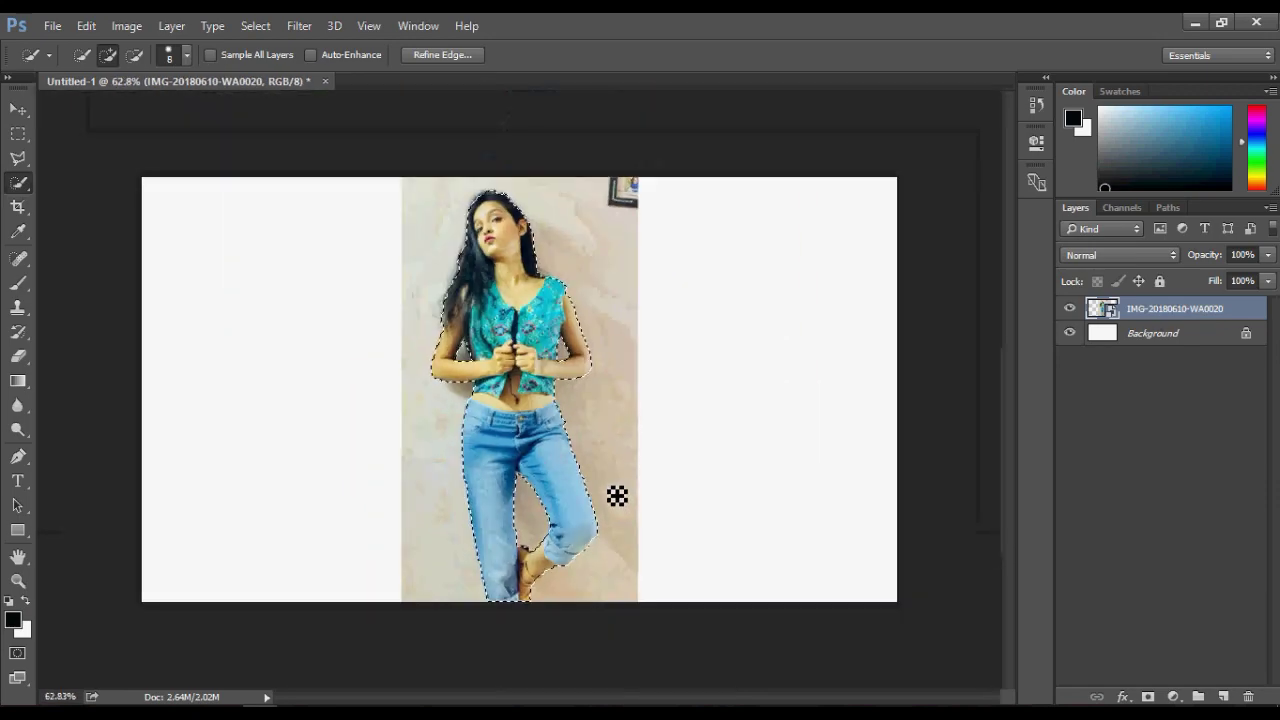
pyautogui.scroll(1, 526, 451)
pyautogui.scroll(1, 525, 453)
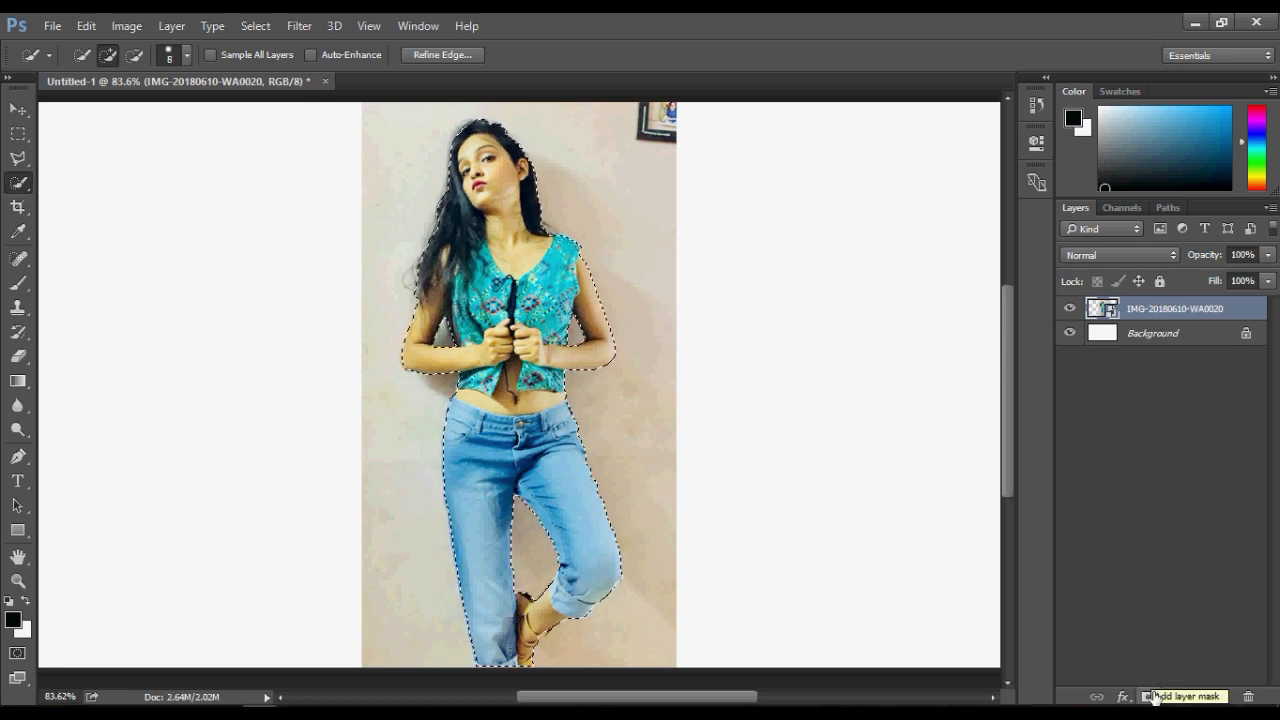
# Add a layer mask that hides the wall around the woman, leaving her on white
pyautogui.click(1150, 696)
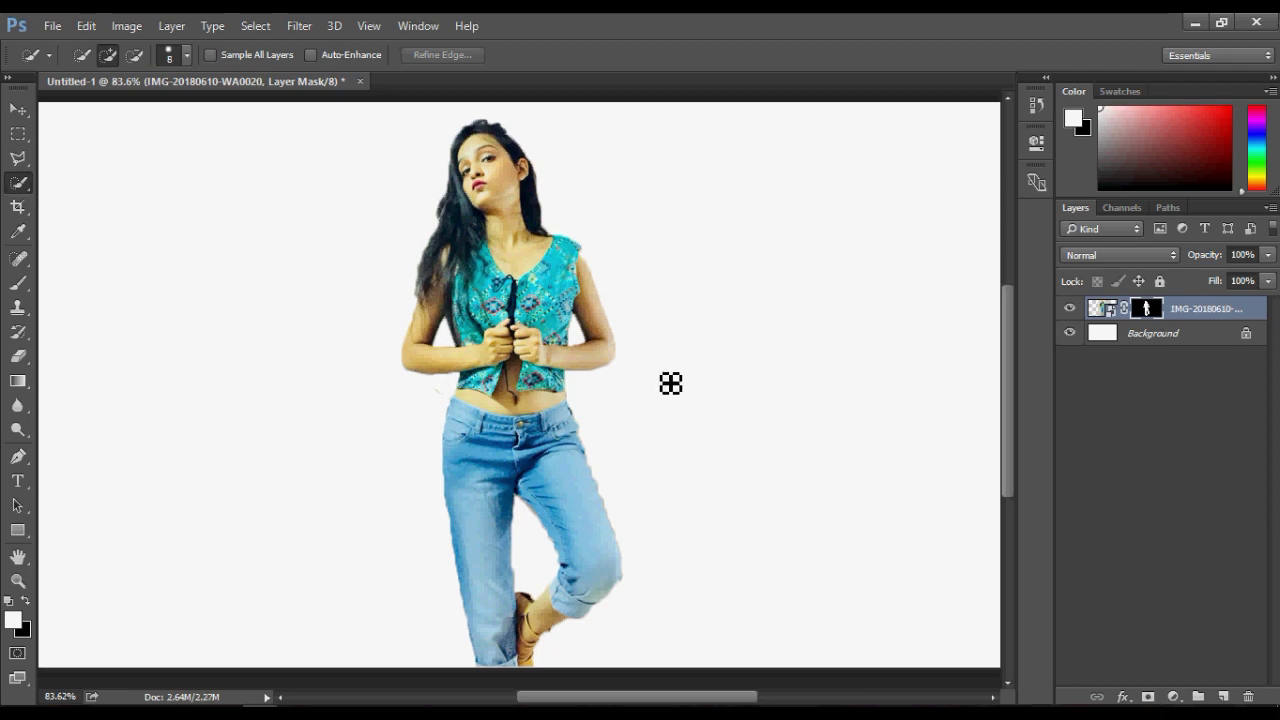
pyautogui.scroll(2, 669, 354)
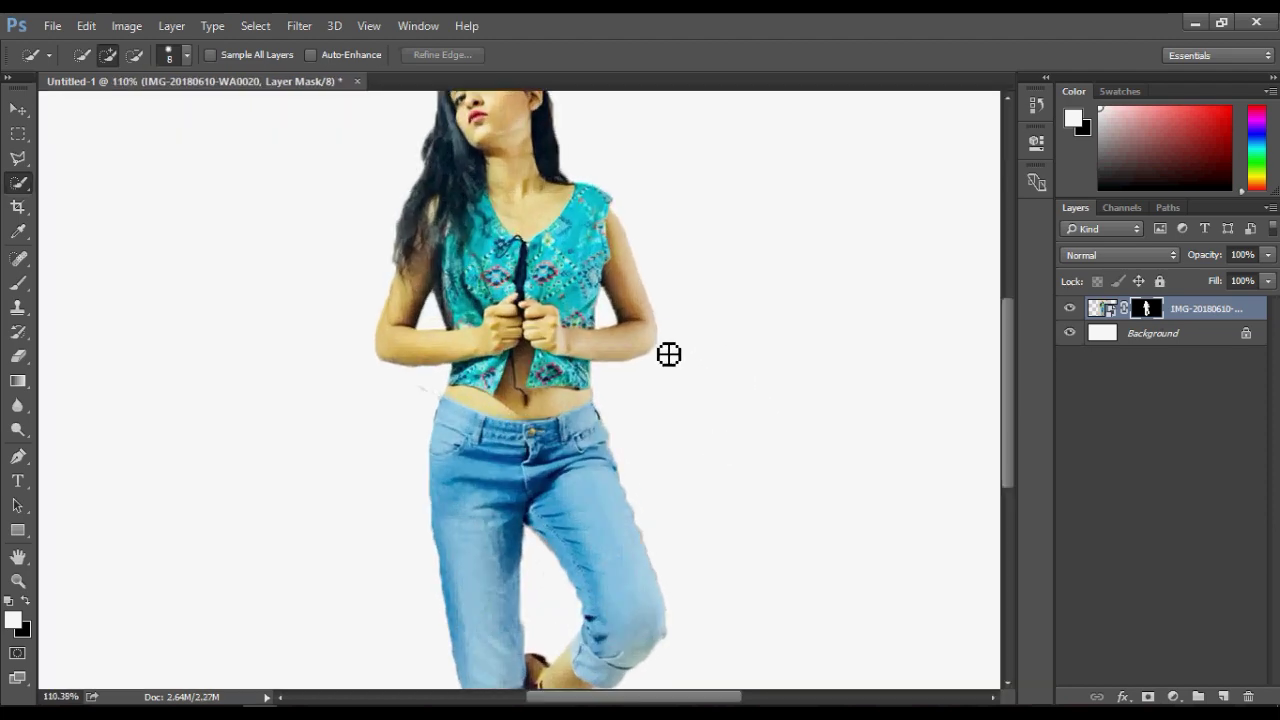
pyautogui.scroll(-3, 540, 367)
pyautogui.scroll(1, 500, 200)
pyautogui.scroll(2, 489, 174)
pyautogui.scroll(2, 489, 174)
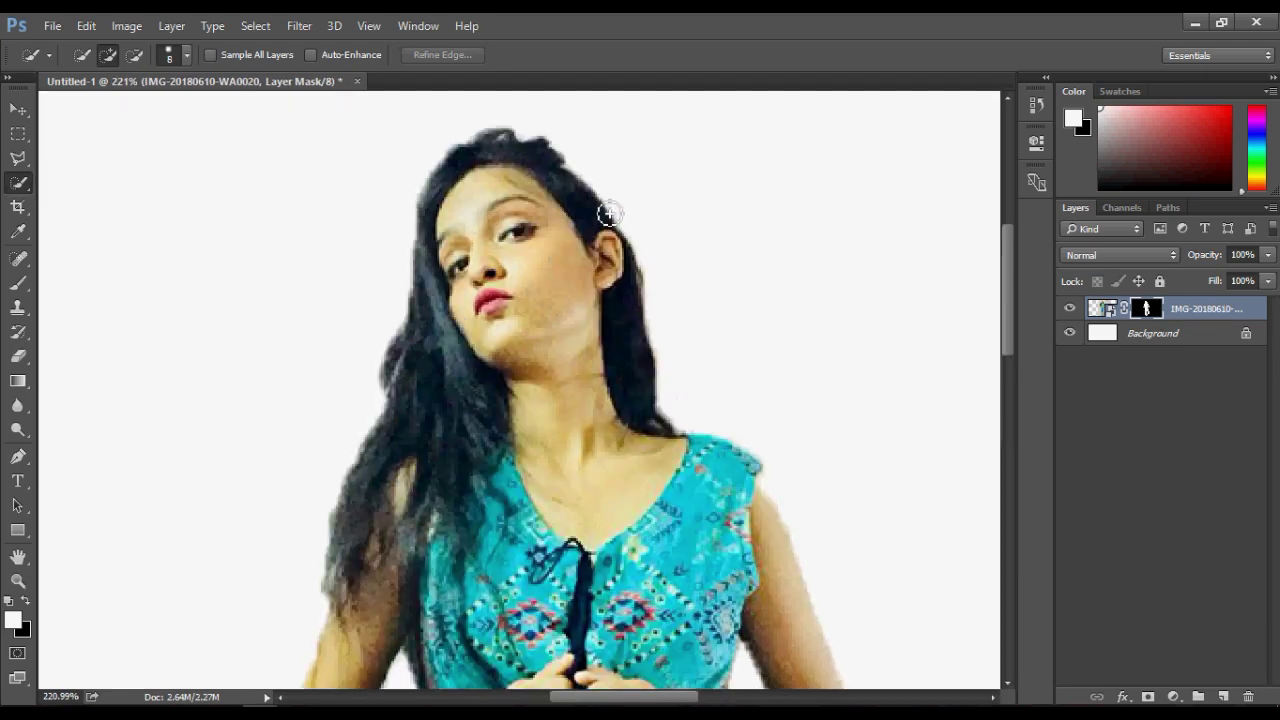
pyautogui.scroll(-2, 483, 162)
pyautogui.scroll(-2, 510, 230)
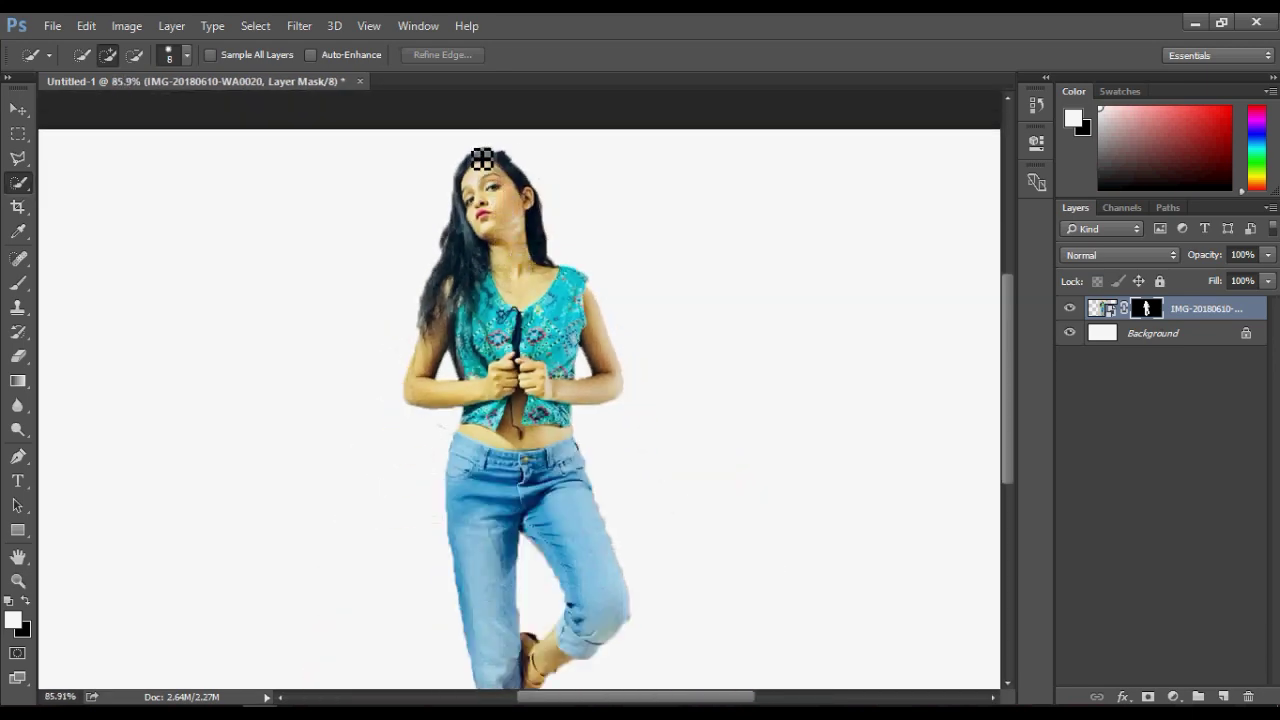
pyautogui.scroll(4, 540, 180)
pyautogui.scroll(-2, 600, 206)
pyautogui.scroll(1, 457, 194)
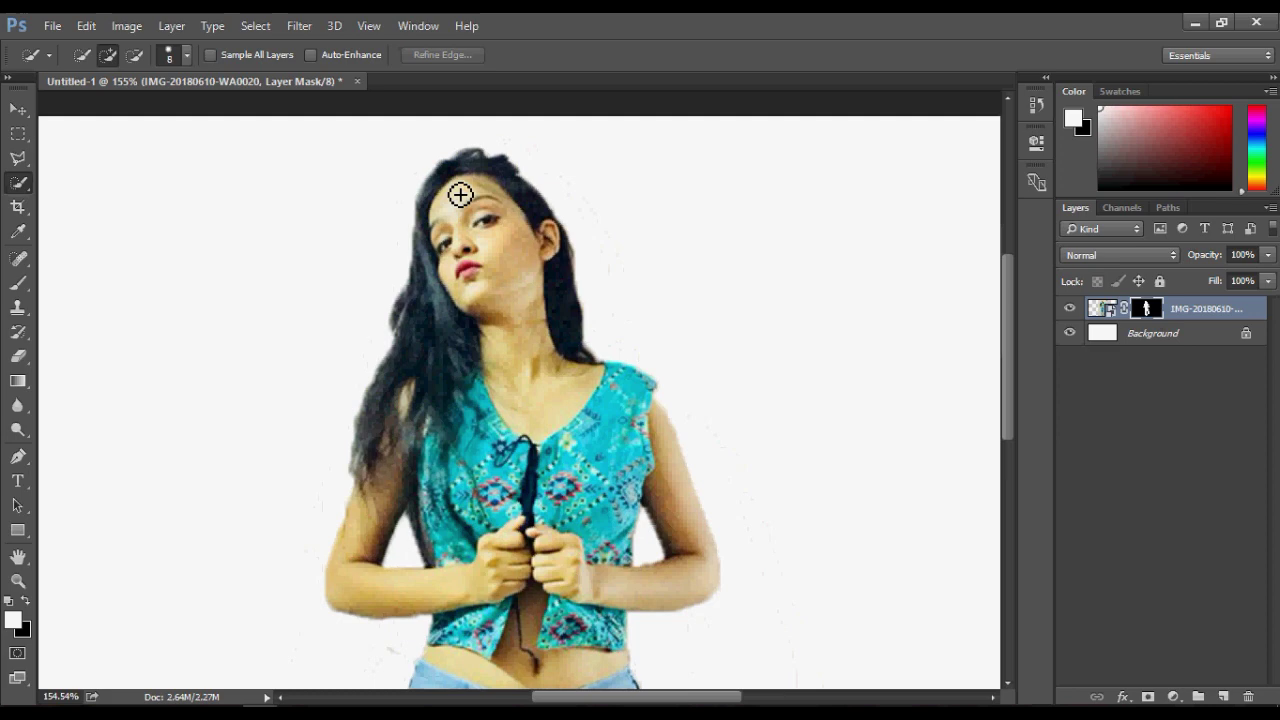
pyautogui.scroll(1, 460, 194)
pyautogui.scroll(-1, 420, 205)
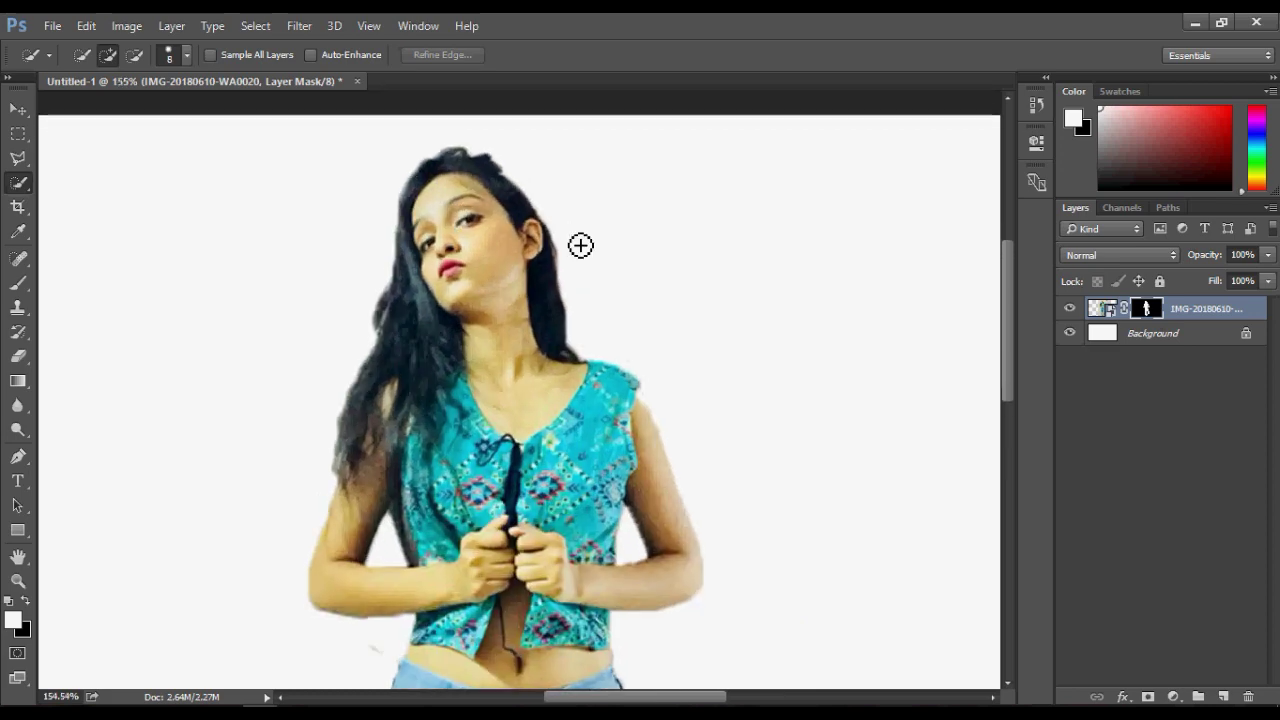
# In Refine Mask, paint the refine radius over the hair from the head top down its left side
pyautogui.click(268, 30)
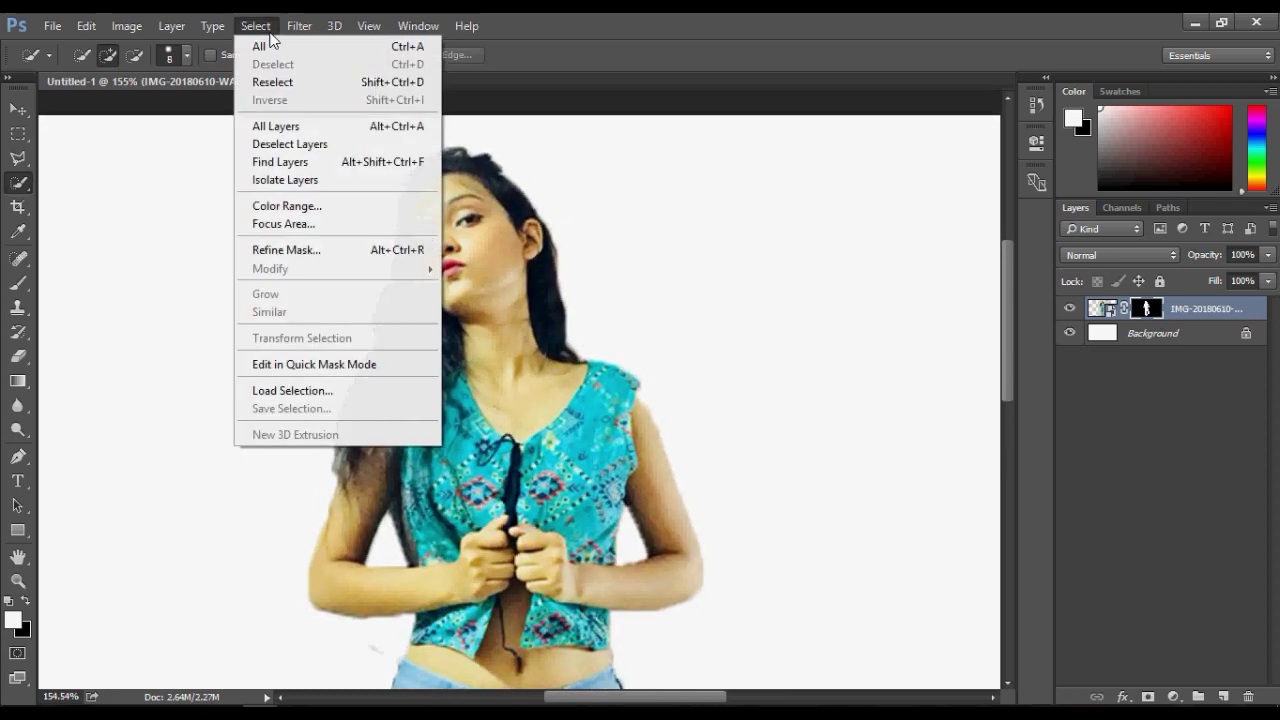
pyautogui.click(399, 253)
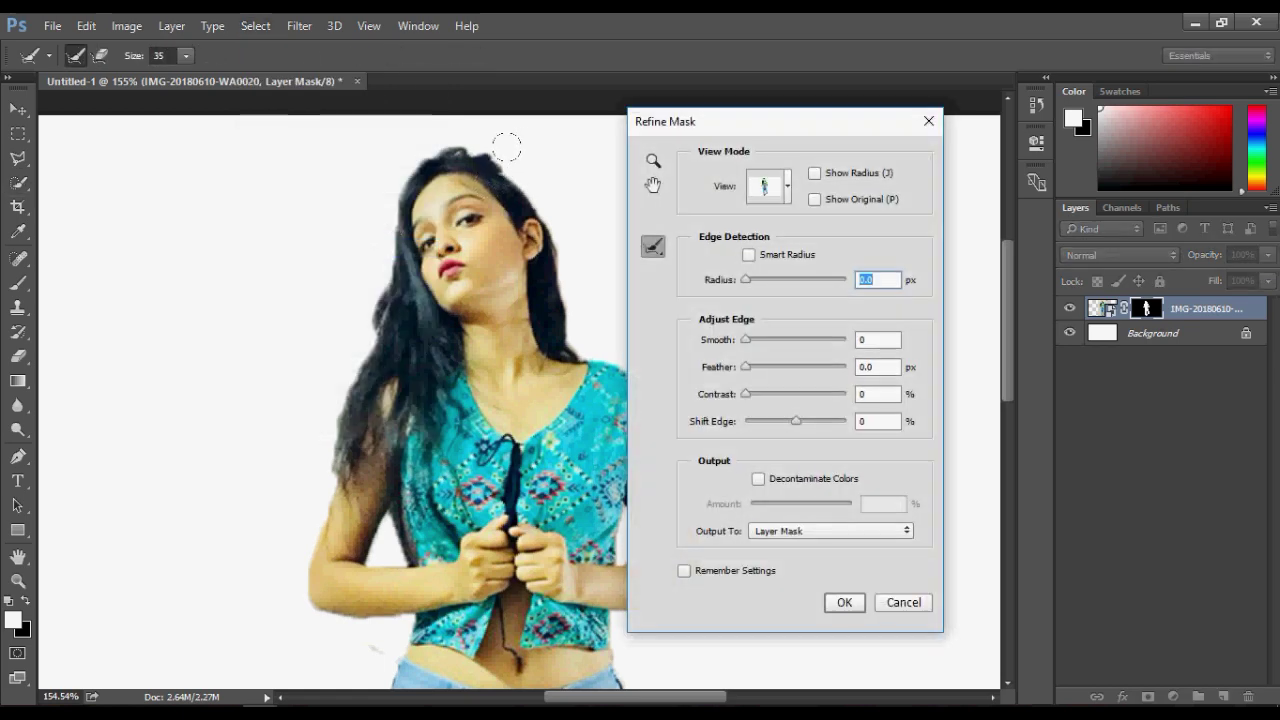
pyautogui.moveTo(506, 147)
pyautogui.mouseDown()
pyautogui.moveTo(596, 335)
pyautogui.moveTo(570, 326)
pyautogui.mouseUp()
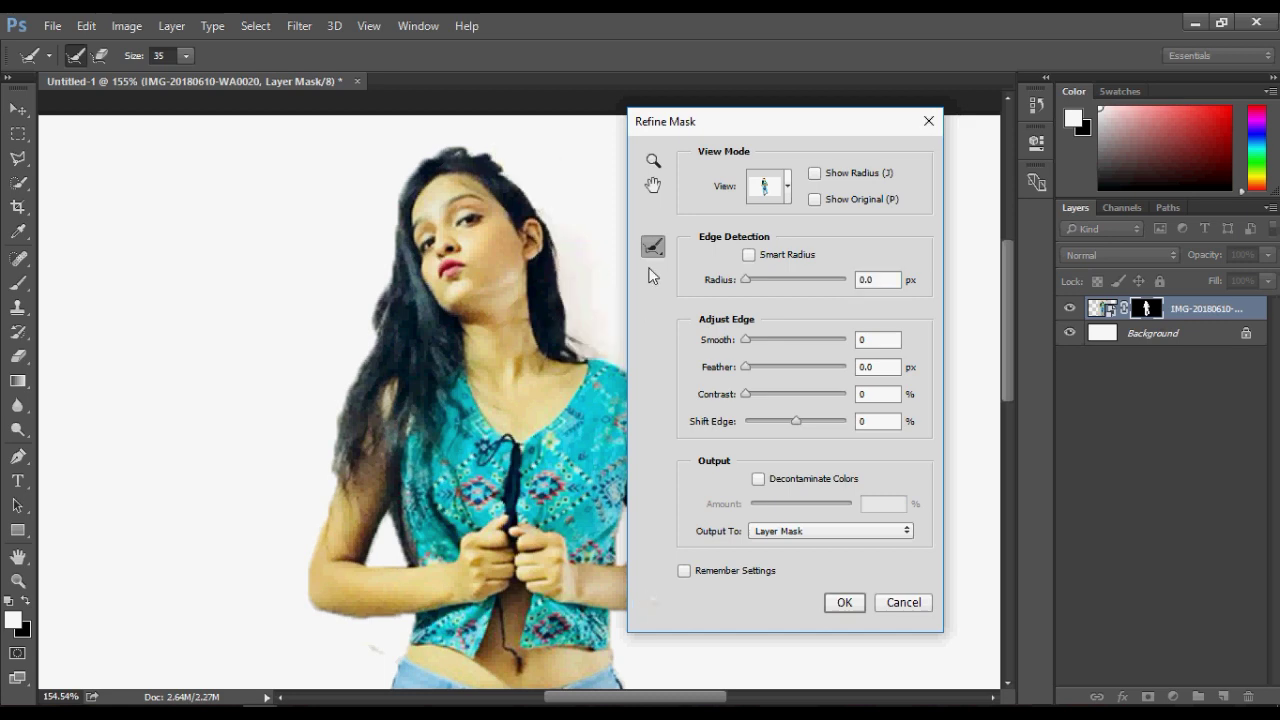
pyautogui.moveTo(490, 132)
pyautogui.mouseDown()
pyautogui.moveTo(453, 118)
pyautogui.moveTo(362, 170)
pyautogui.moveTo(361, 241)
pyautogui.moveTo(342, 293)
pyautogui.mouseUp()
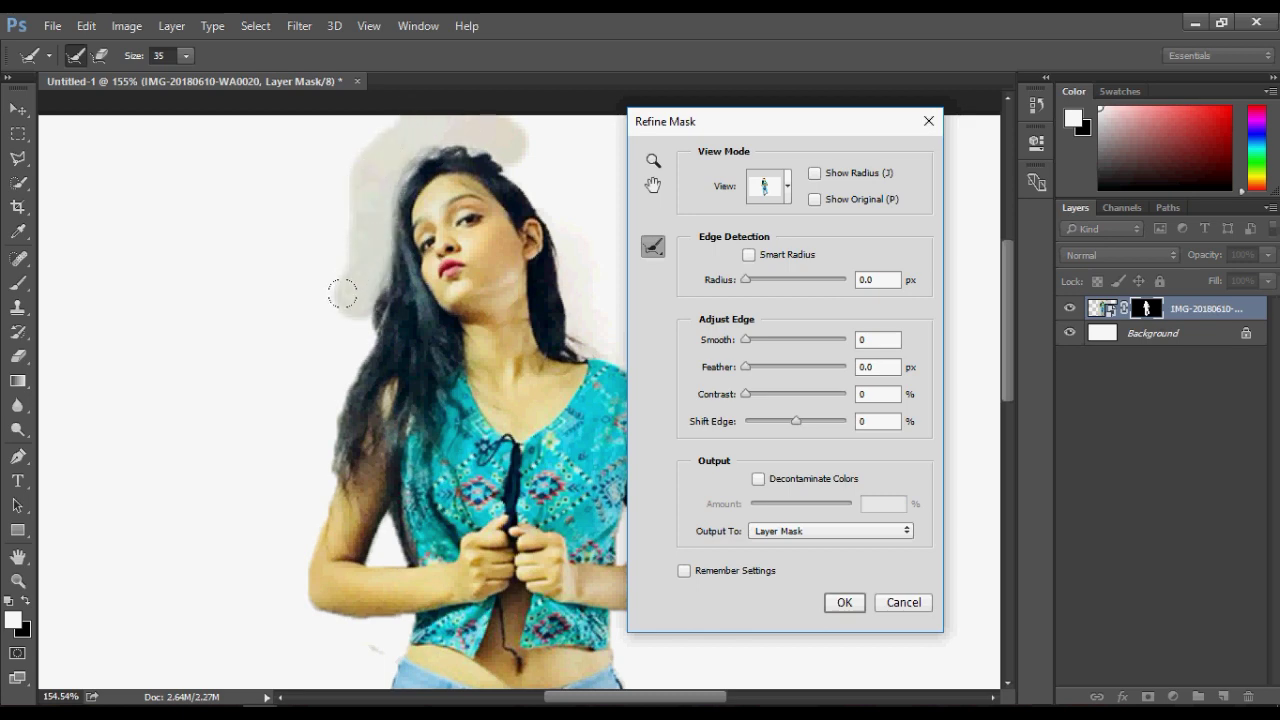
pyautogui.moveTo(330, 358); pyautogui.dragTo(305, 417)
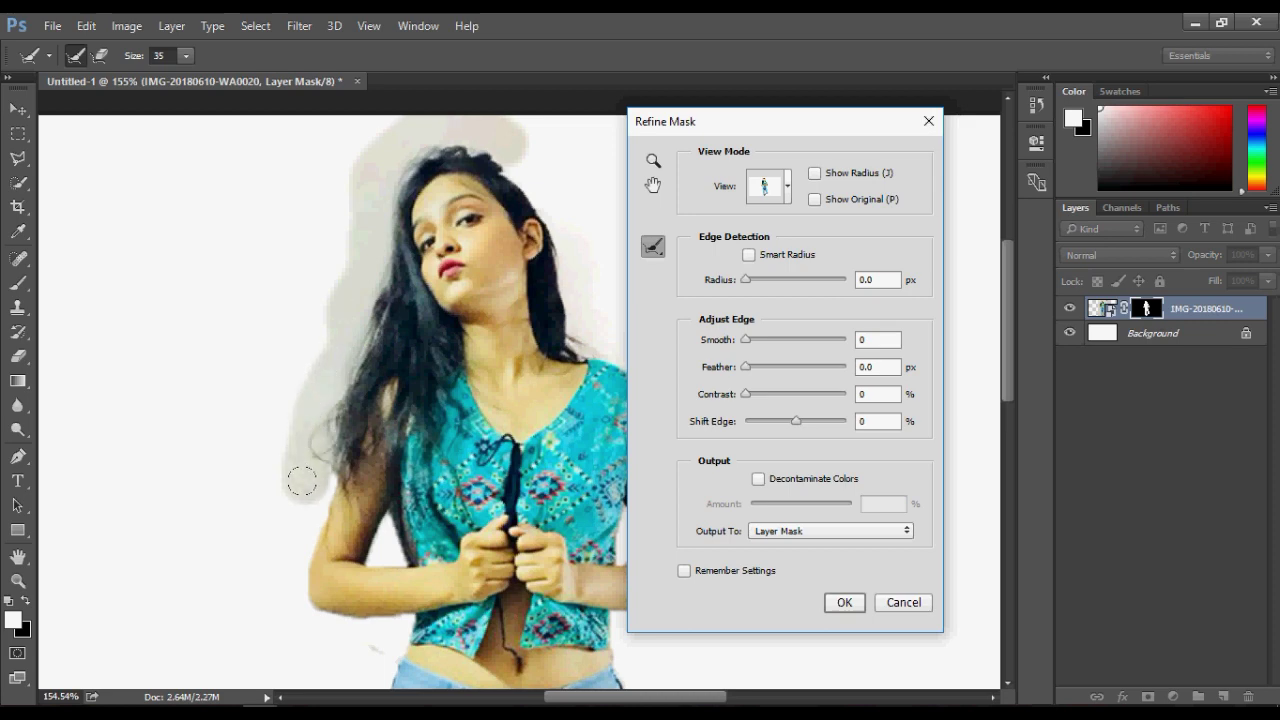
pyautogui.moveTo(302, 481); pyautogui.dragTo(271, 538)
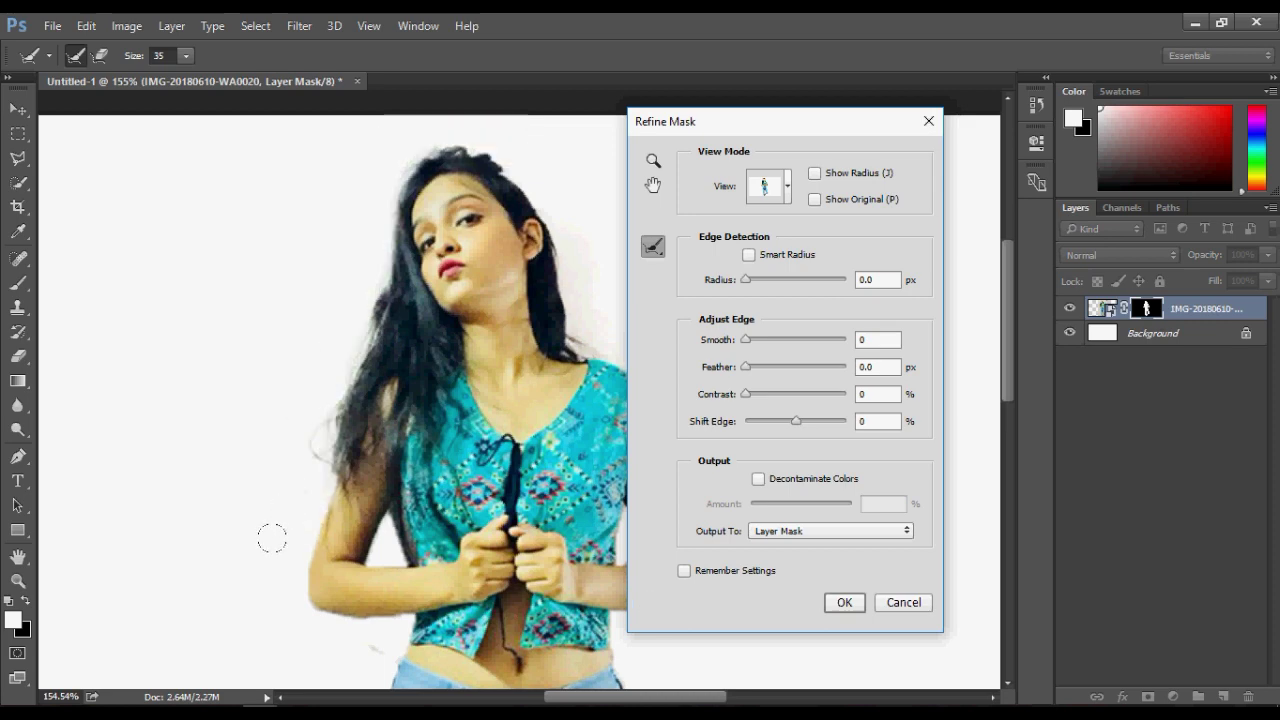
pyautogui.keyDown('alt'); pyautogui.scroll(-5, 272, 538); pyautogui.keyUp('alt')
pyautogui.keyDown('alt'); pyautogui.scroll(2, 500, 545); pyautogui.keyUp('alt')
# Apply the refined hair mask and switch to the Move tool
pyautogui.click(841, 603)
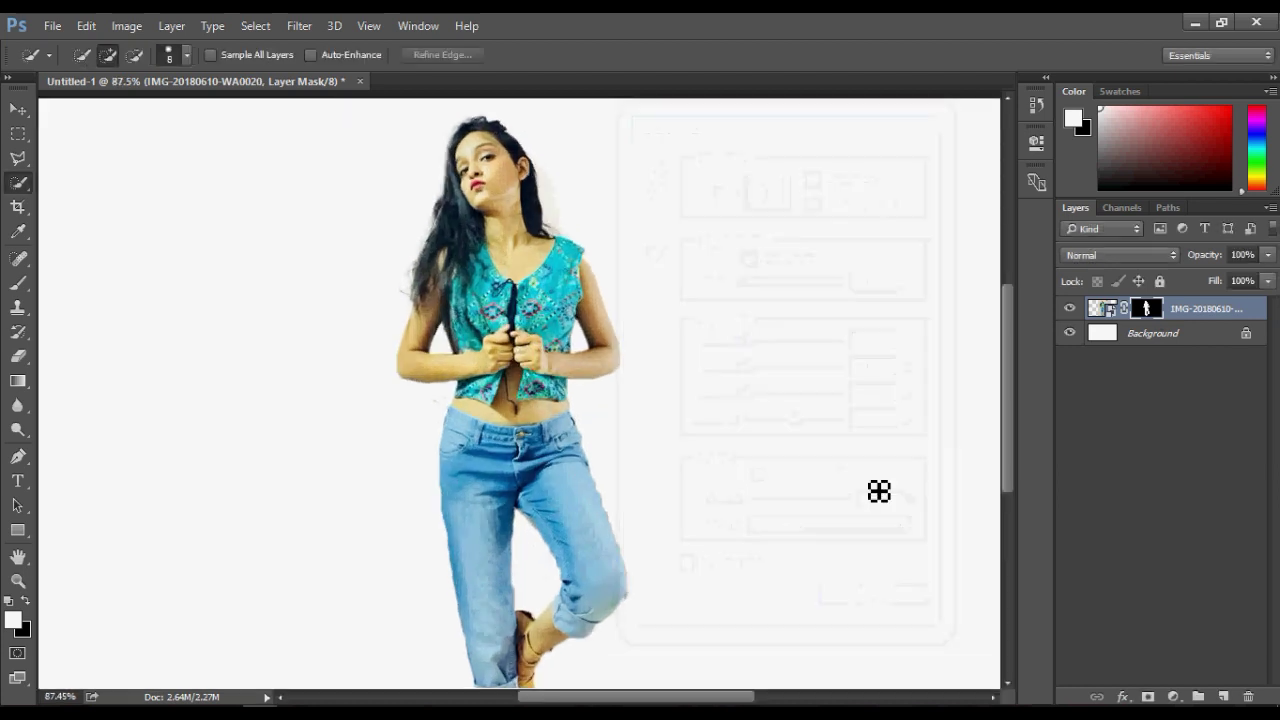
pyautogui.keyDown('alt'); pyautogui.scroll(-1, 530, 340); pyautogui.keyUp('alt')
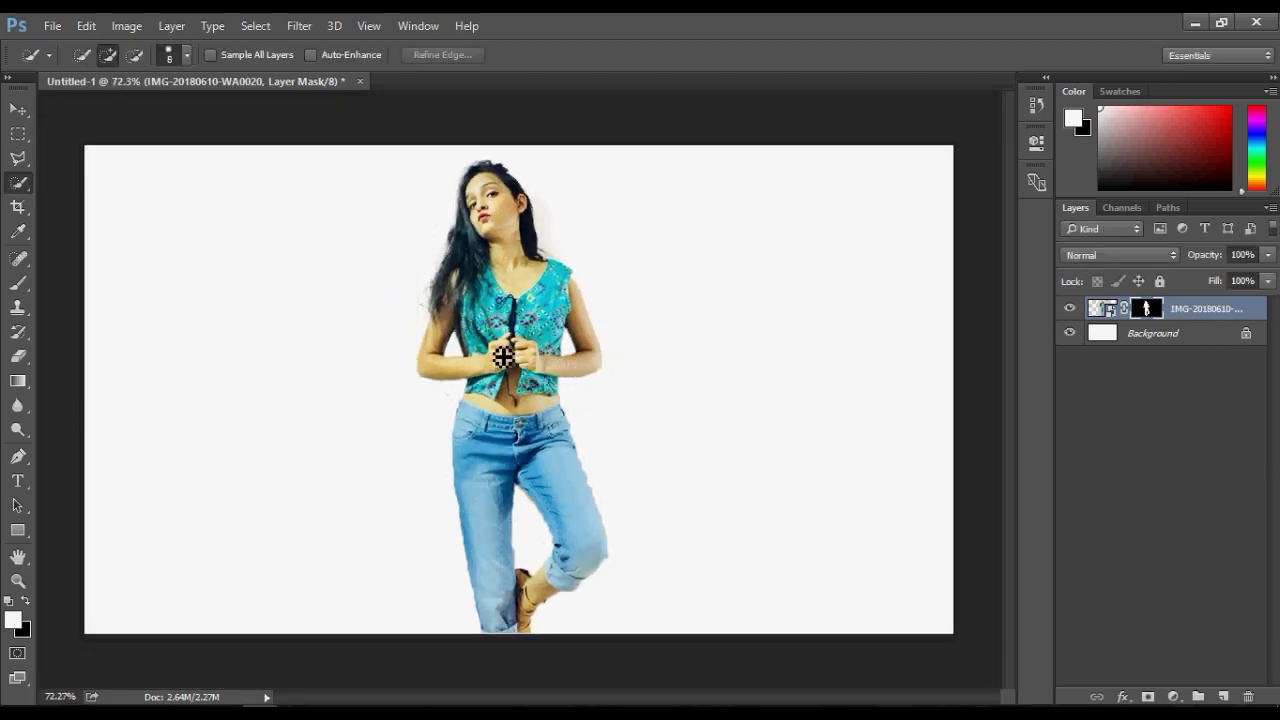
pyautogui.press('v')
pyautogui.keyDown('alt'); pyautogui.scroll(-1, 670, 330); pyautogui.keyUp('alt')
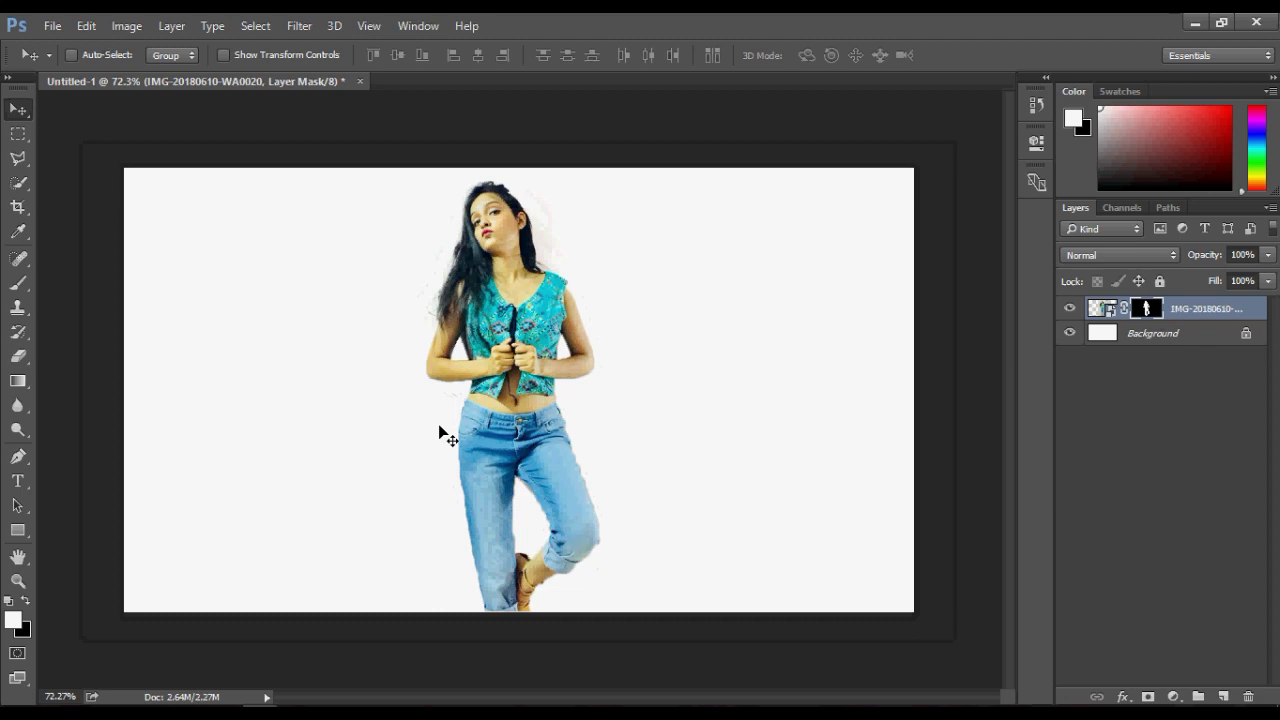
pyautogui.keyDown('alt'); pyautogui.scroll(2, 580, 465); pyautogui.keyUp('alt')
pyautogui.keyDown('alt'); pyautogui.scroll(-1, 664, 351); pyautogui.keyUp('alt')
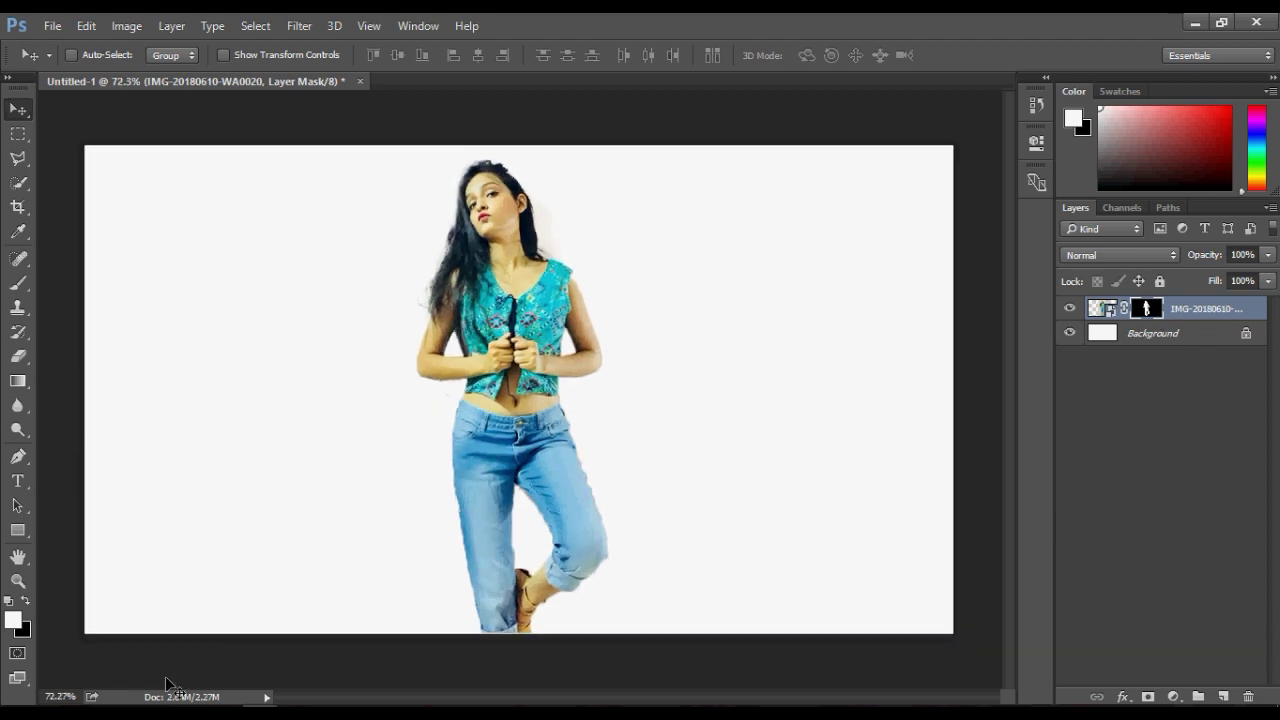
# Place the car photo 1043518 into the document by dragging it from File Explorer
pyautogui.hotkey('alt', 'Tab')
pyautogui.moveTo(718, 243); pyautogui.dragTo(310, 685)
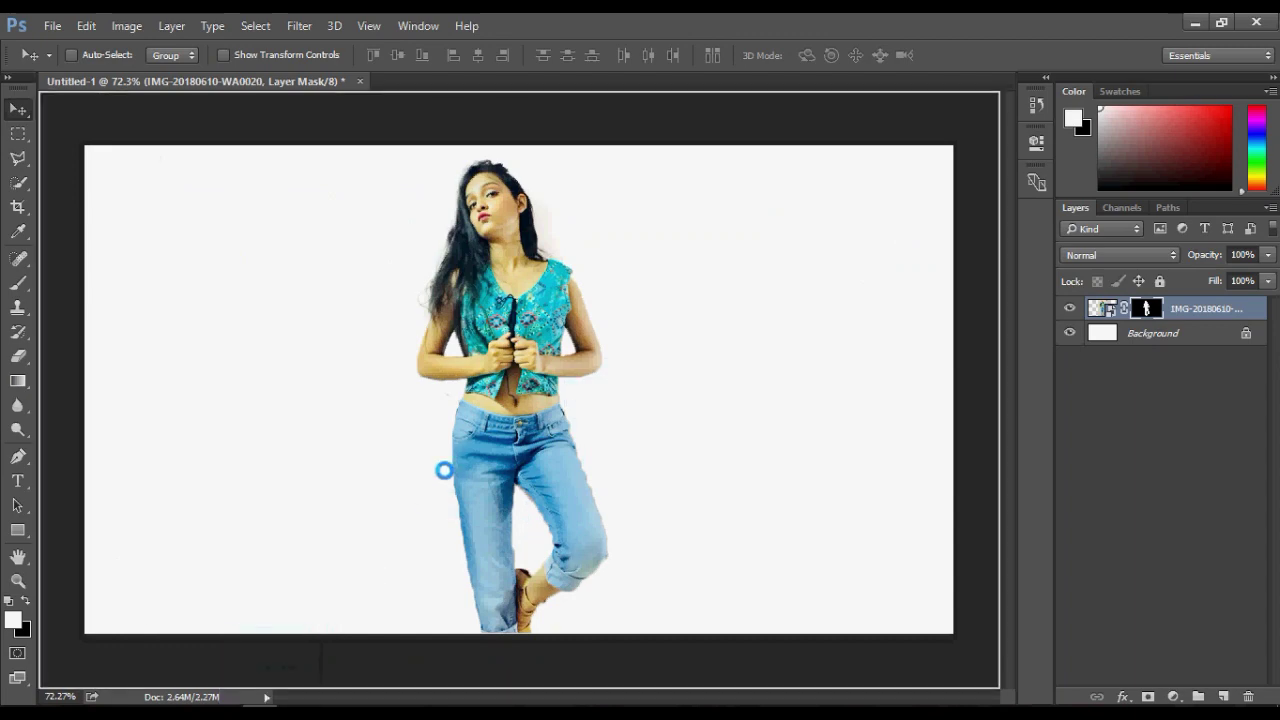
pyautogui.moveTo(310, 685); pyautogui.dragTo(455, 480)
# Commit the placed car photo and move layer 1043518 below the IMG-20180610 woman layer
pyautogui.keyDown('alt'); pyautogui.scroll(-1, 731, 350); pyautogui.keyUp('alt')
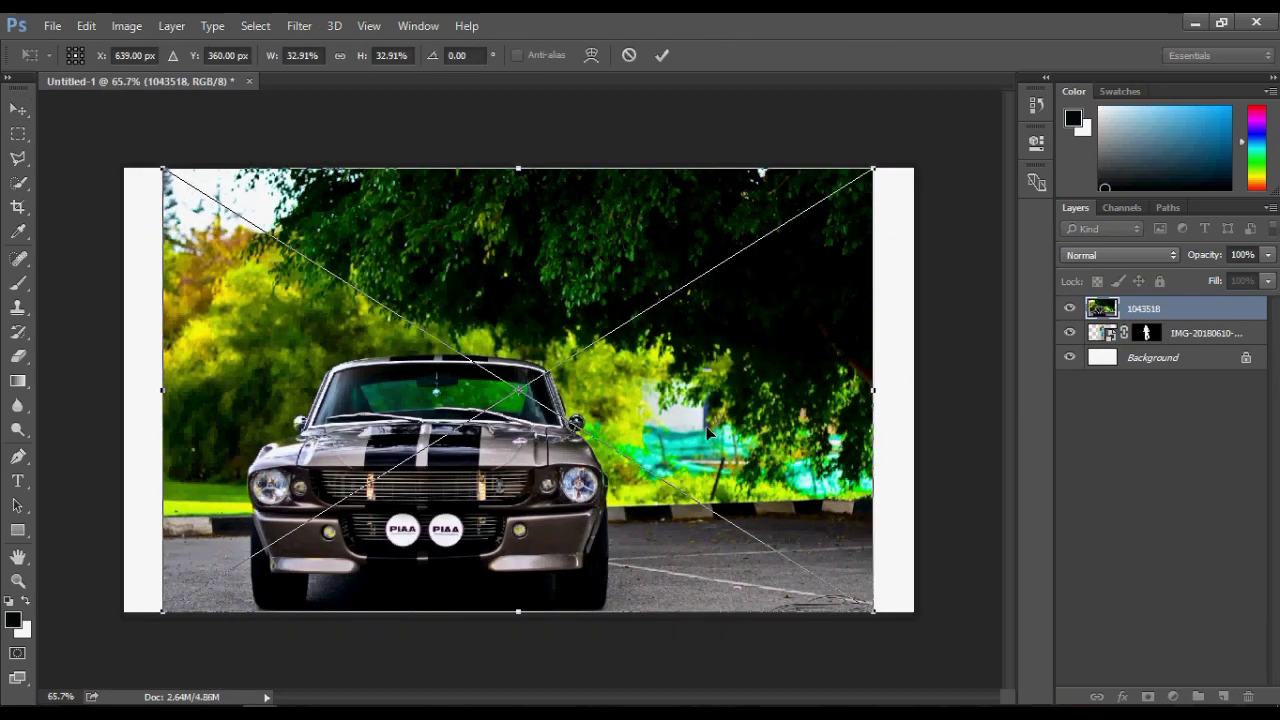
pyautogui.press('Return')
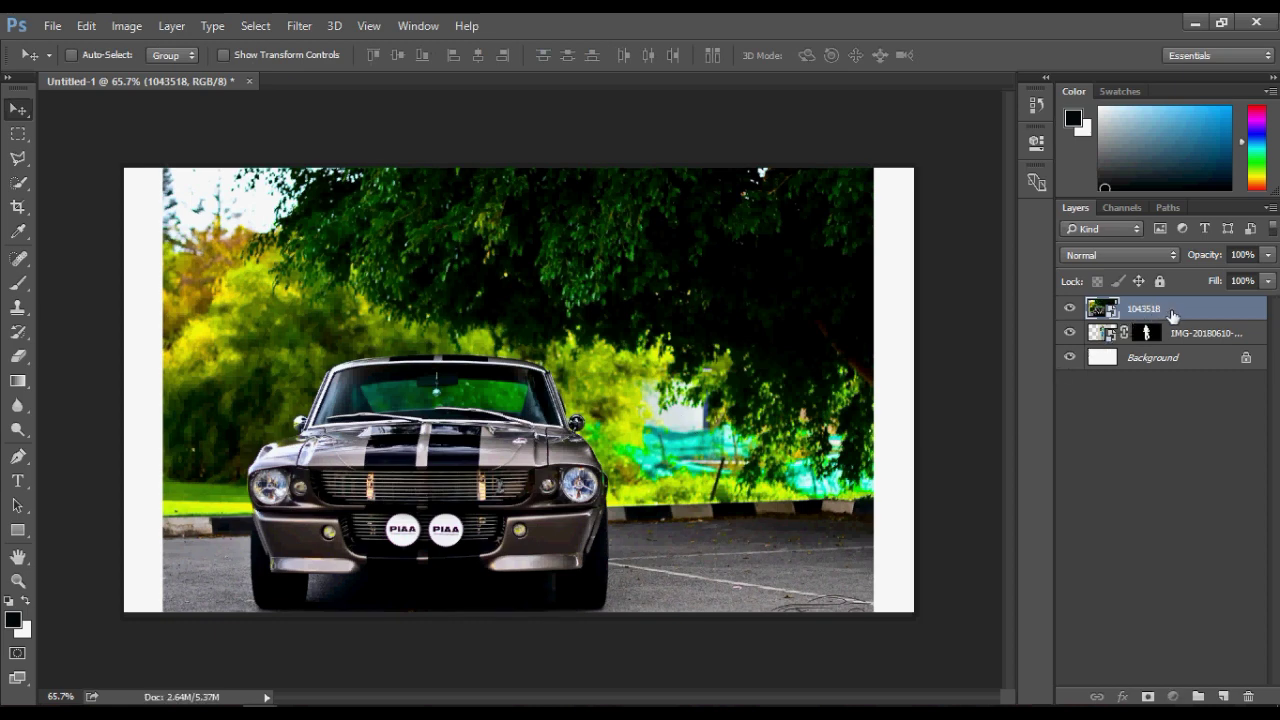
pyautogui.moveTo(1175, 312); pyautogui.dragTo(1185, 345)
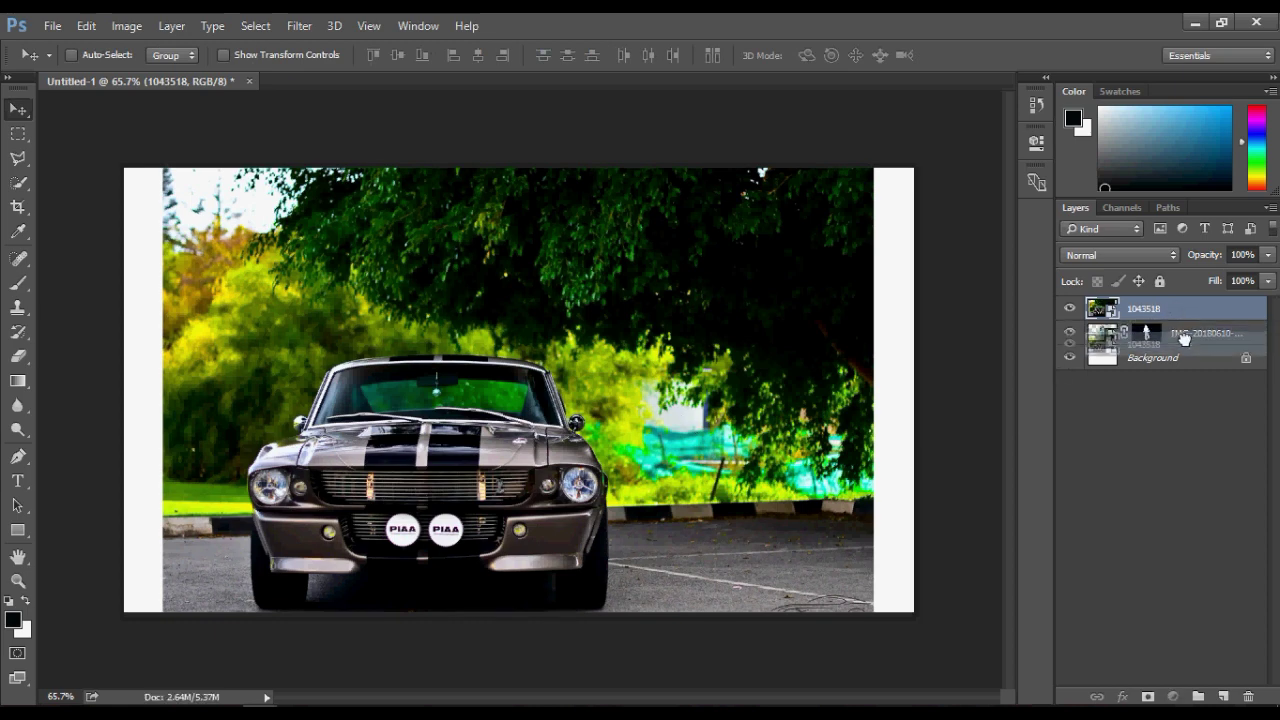
pyautogui.click(1183, 307)
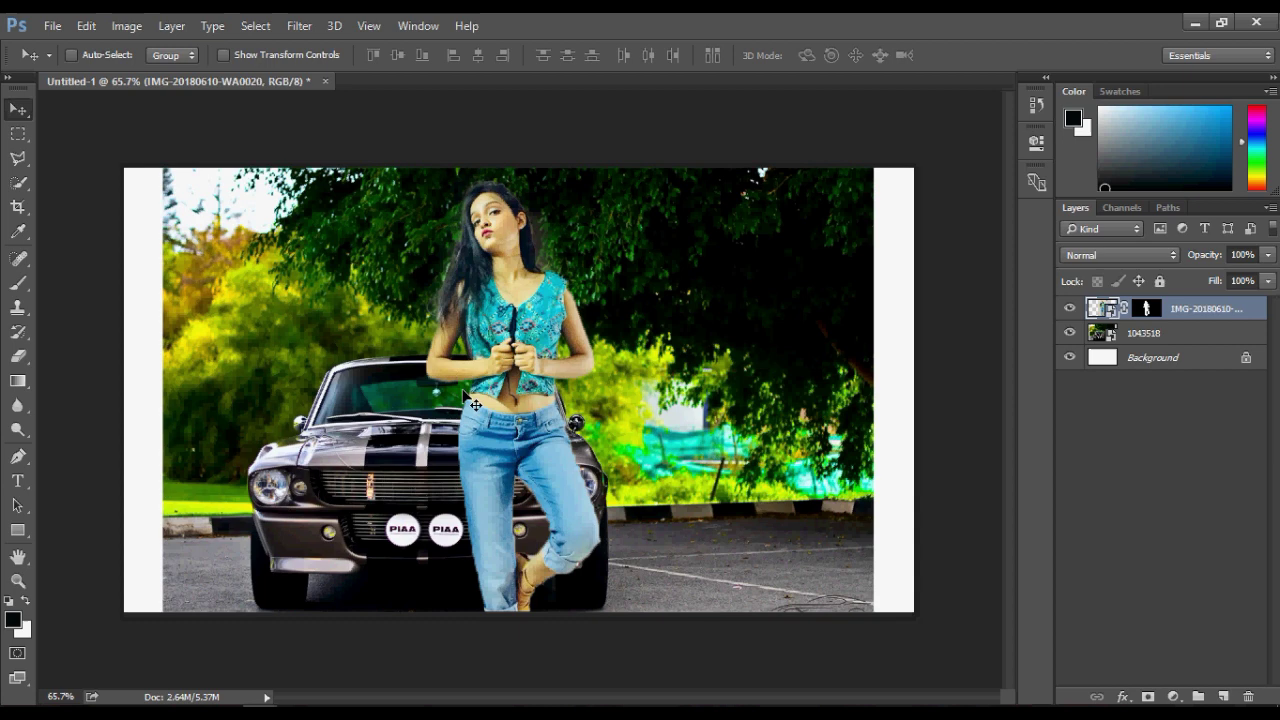
# Move the woman left, scale her down, and nudge her into place before the car
pyautogui.moveTo(547, 455); pyautogui.dragTo(432, 450)
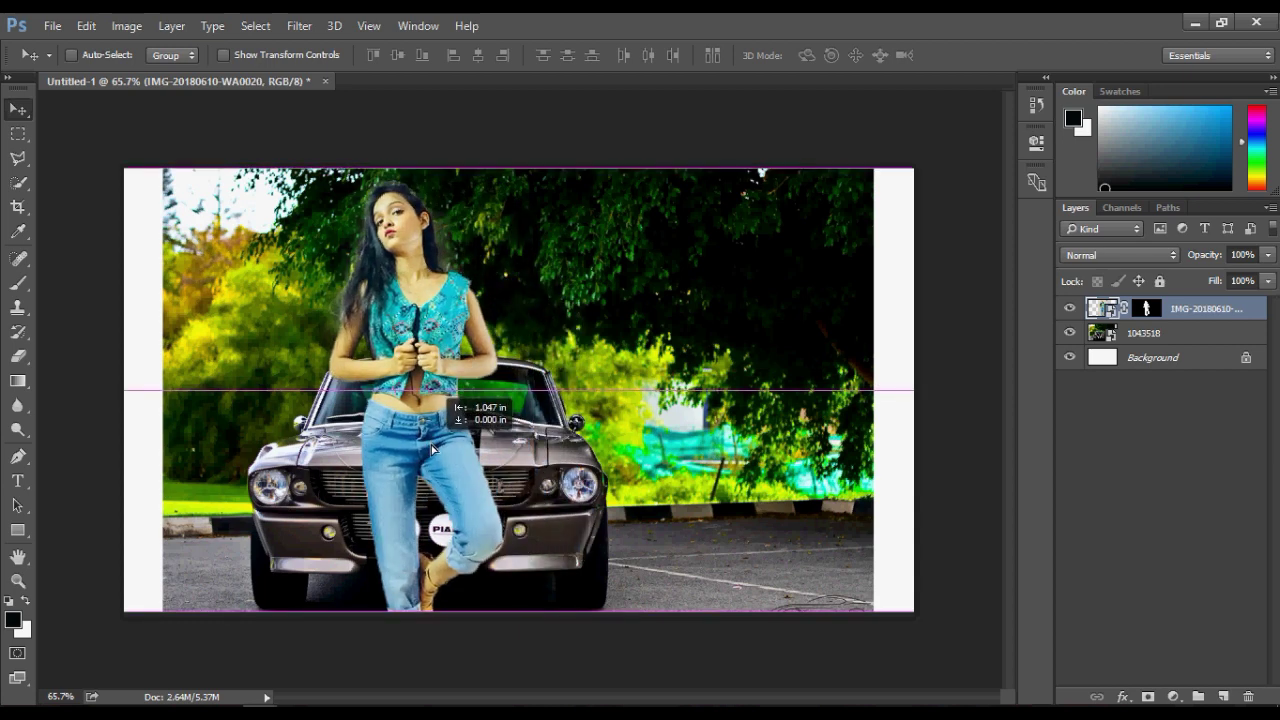
pyautogui.scroll(1, 432, 450)
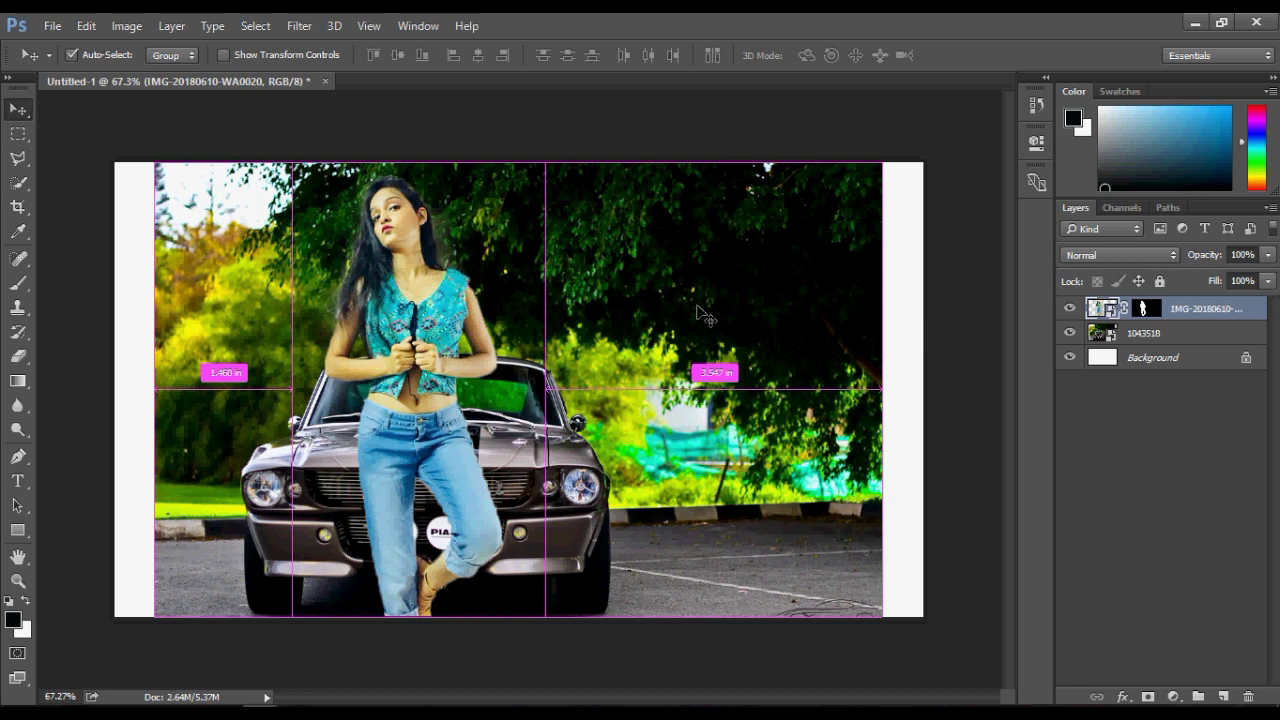
pyautogui.hotkey('ctrl', 't')
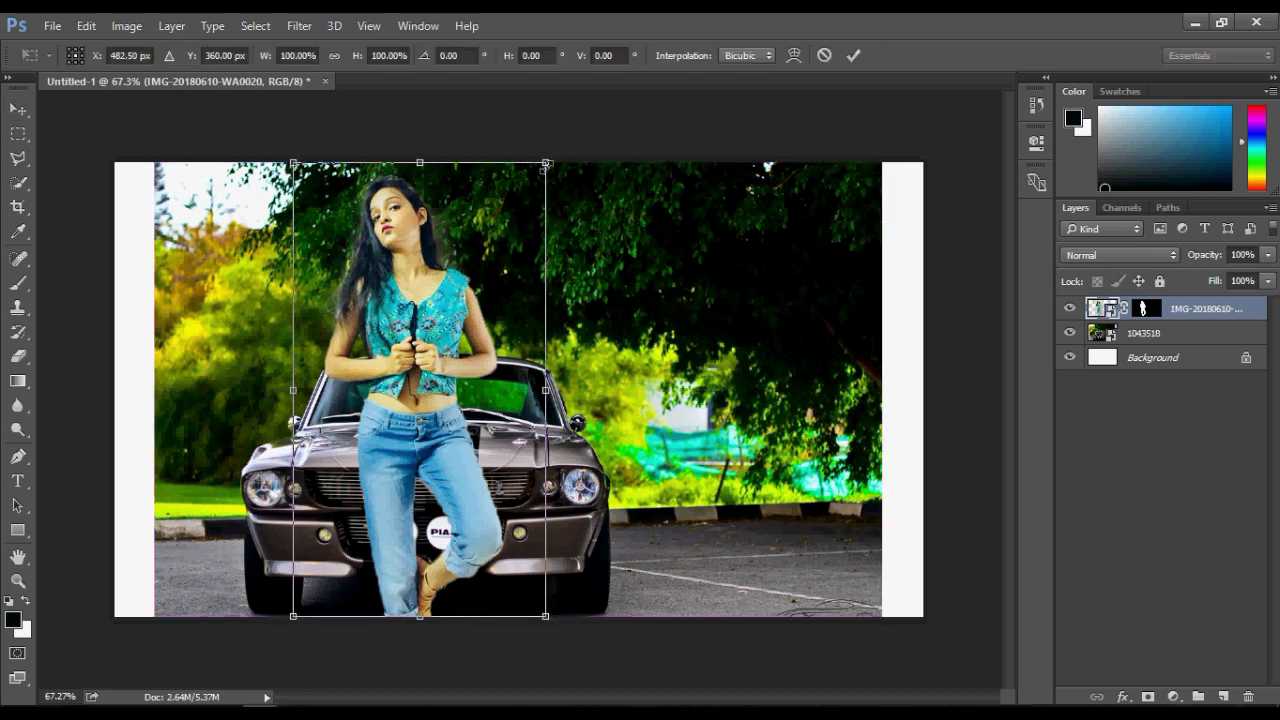
pyautogui.moveTo(545, 165); pyautogui.dragTo(520, 212)
pyautogui.press('Return')
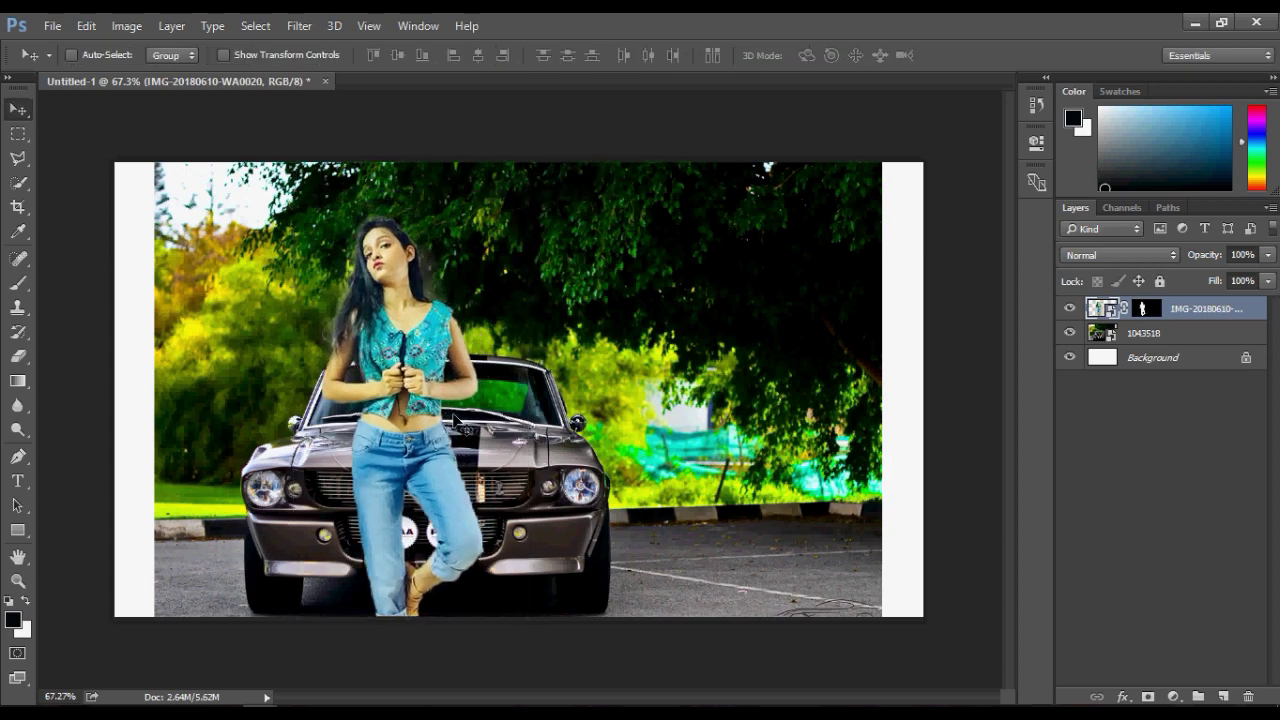
pyautogui.moveTo(453, 419); pyautogui.dragTo(458, 510)
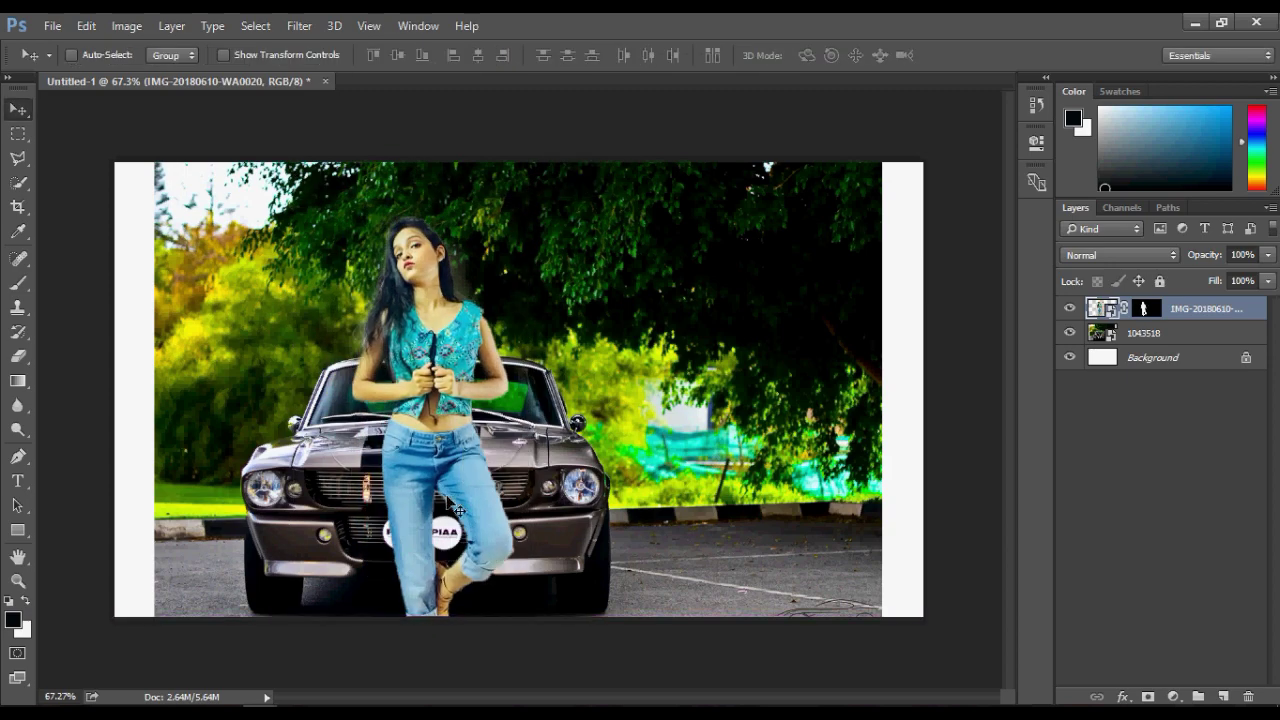
# Enlarge the 1043518 car scene and lower it within the frame
pyautogui.hotkey('alt', '[')
pyautogui.hotkey('ctrl', 't')
pyautogui.moveTo(882, 162); pyautogui.dragTo(910, 150)
pyautogui.press('Return')
pyautogui.moveTo(657, 360); pyautogui.dragTo(615, 425)
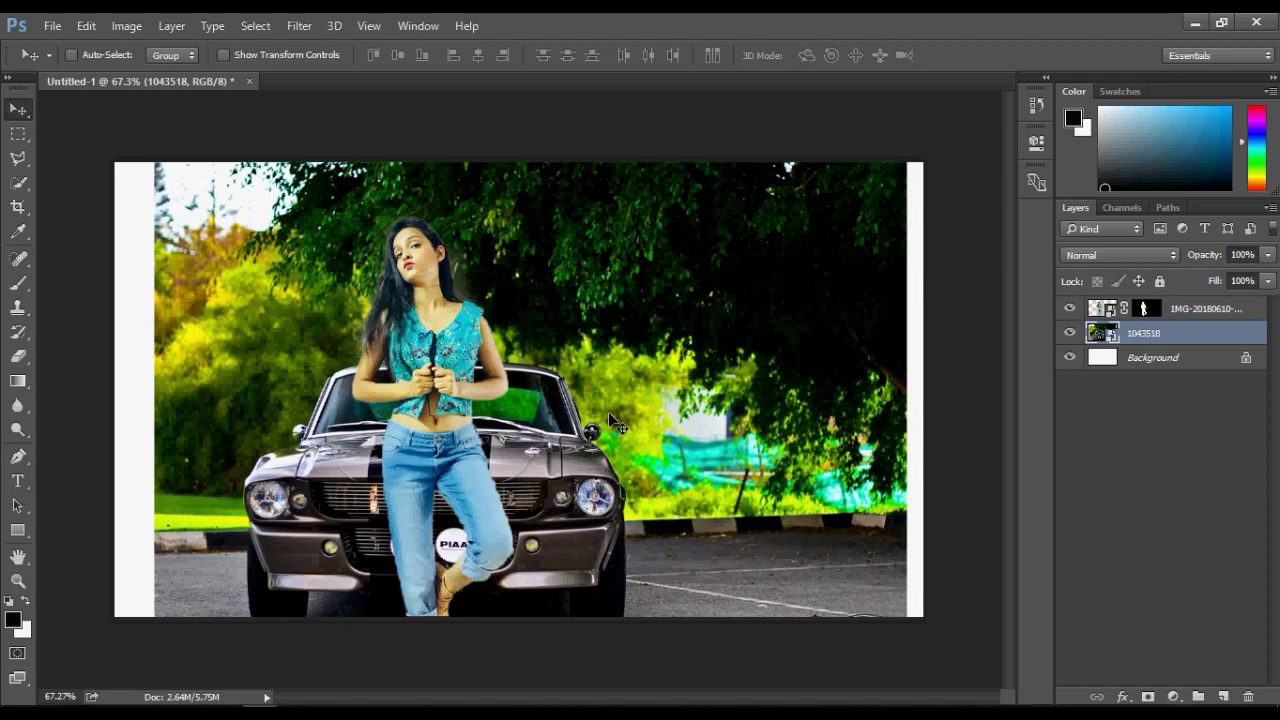
pyautogui.scroll(1, 507, 388)
pyautogui.scroll(3, 410, 600)
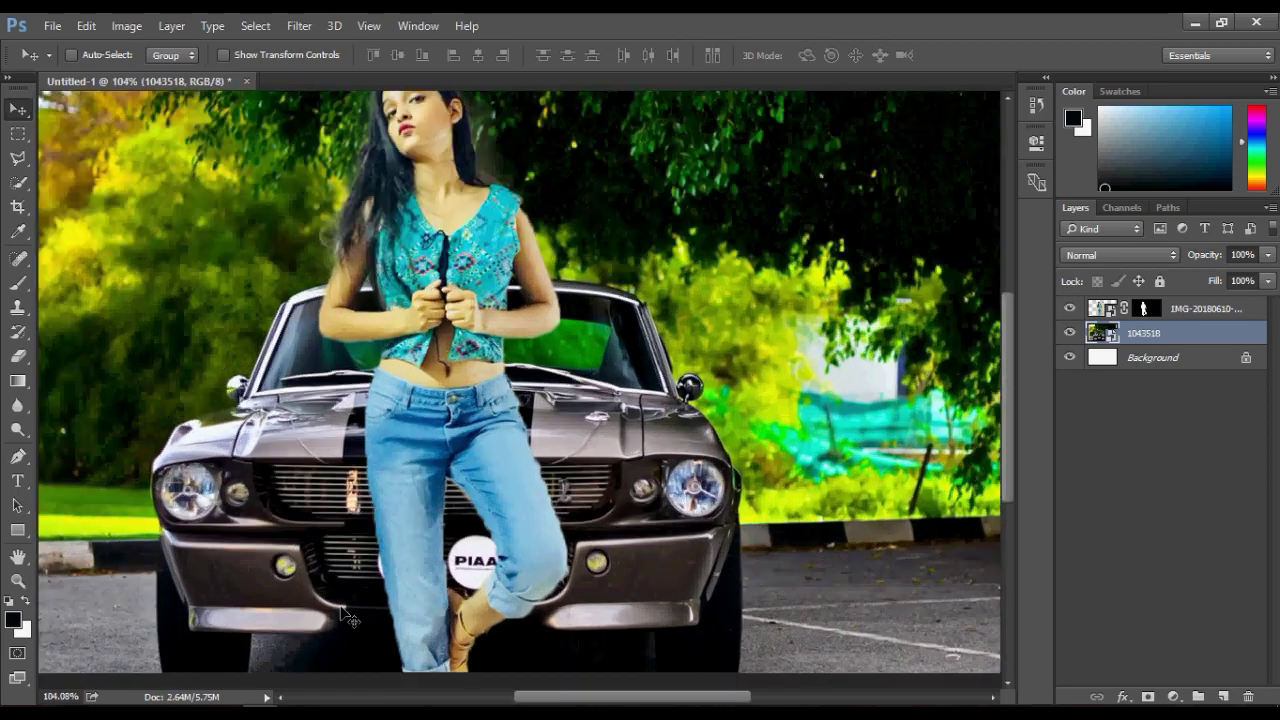
pyautogui.scroll(2, 343, 614)
pyautogui.scroll(-2, 537, 483)
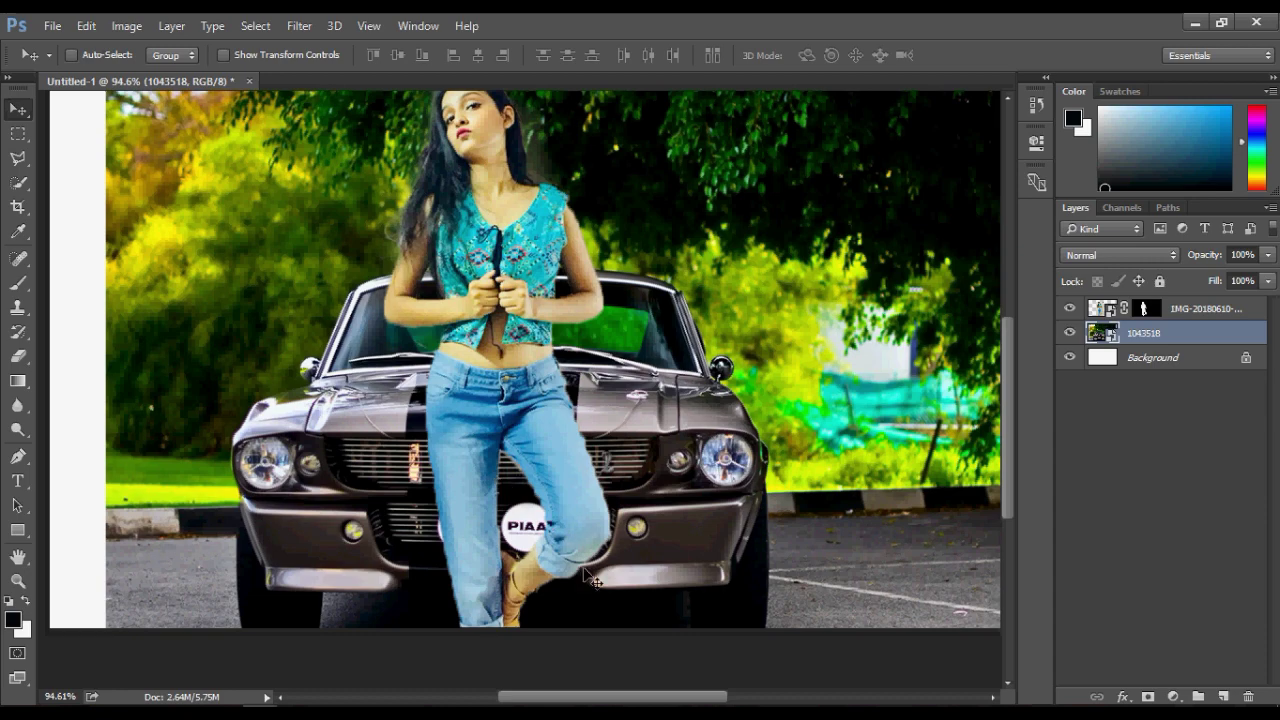
pyautogui.scroll(2, 590, 578)
pyautogui.scroll(1, 676, 575)
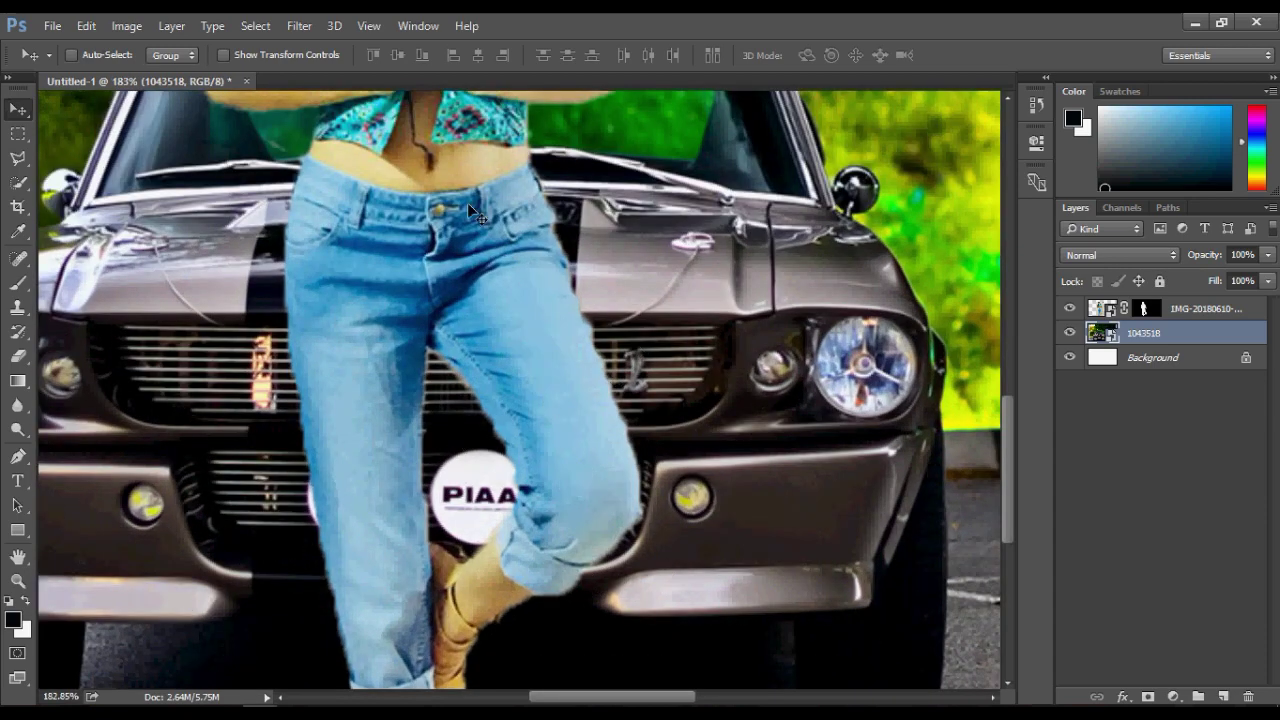
# Set up a soft round black brush and add a new layer named shadow
pyautogui.click(17, 285)
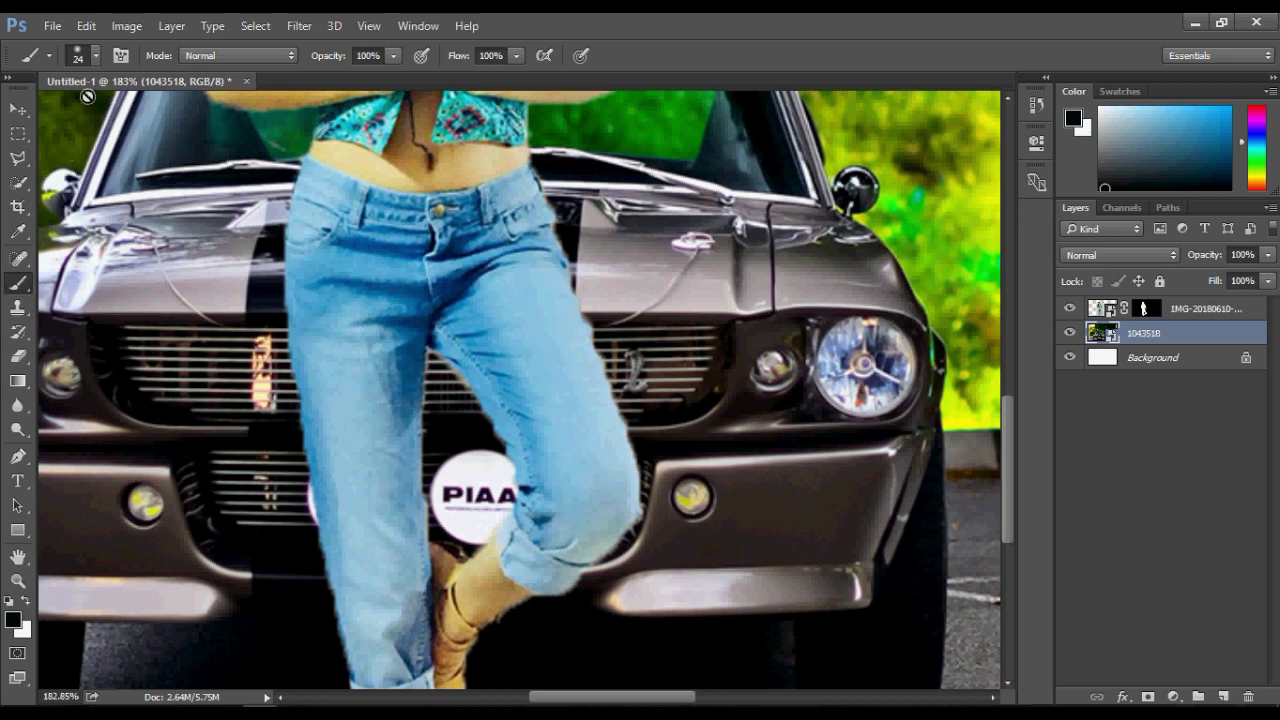
pyautogui.click(96, 56)
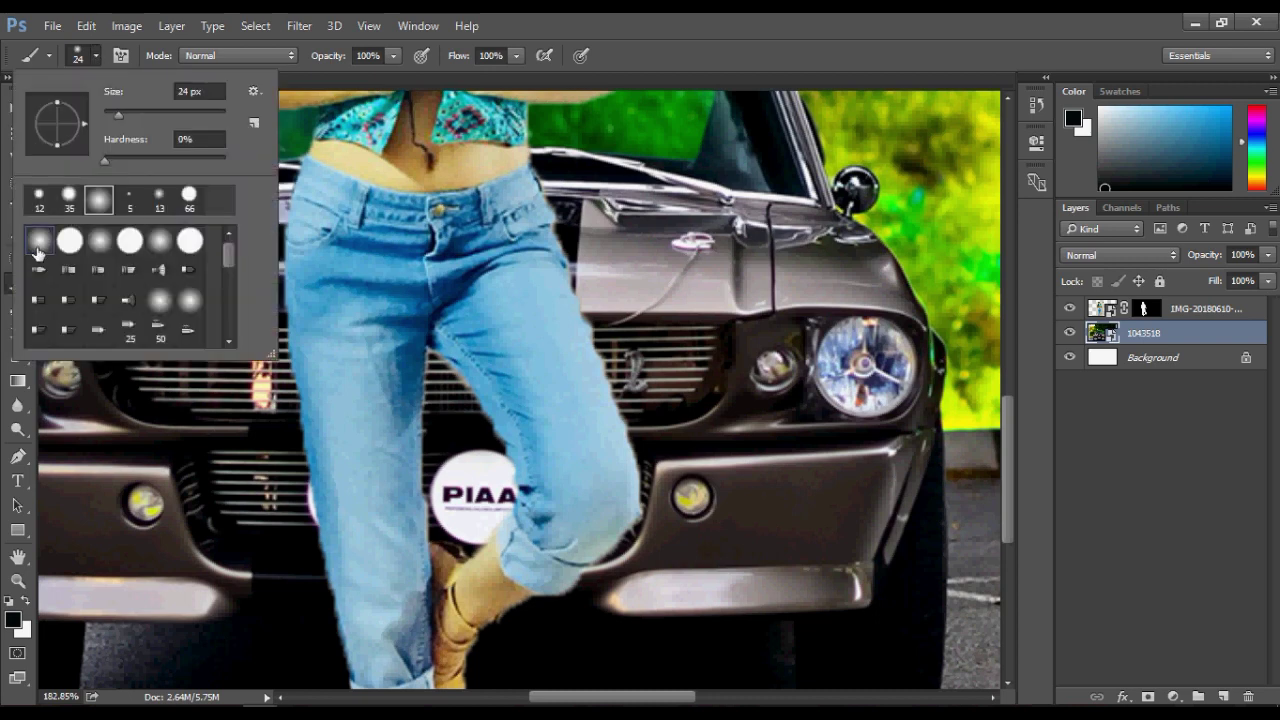
pyautogui.click(97, 57)
pyautogui.click(12, 620)
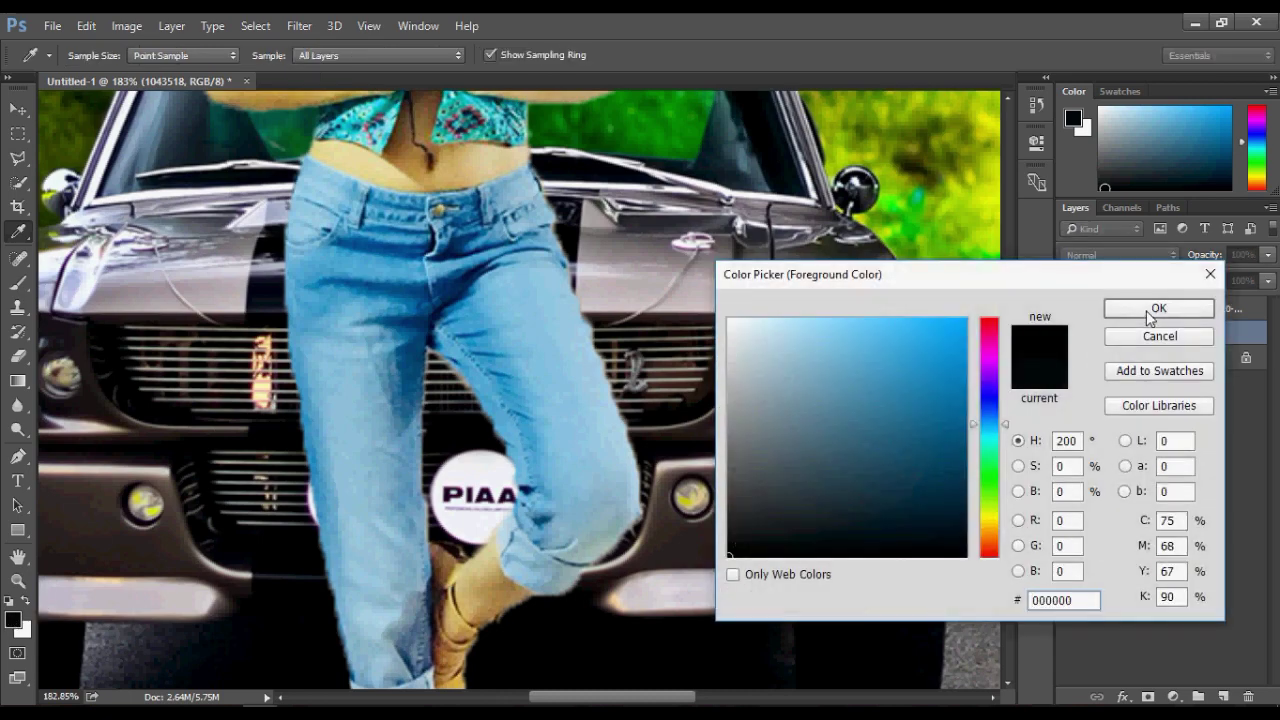
pyautogui.click(1158, 308)
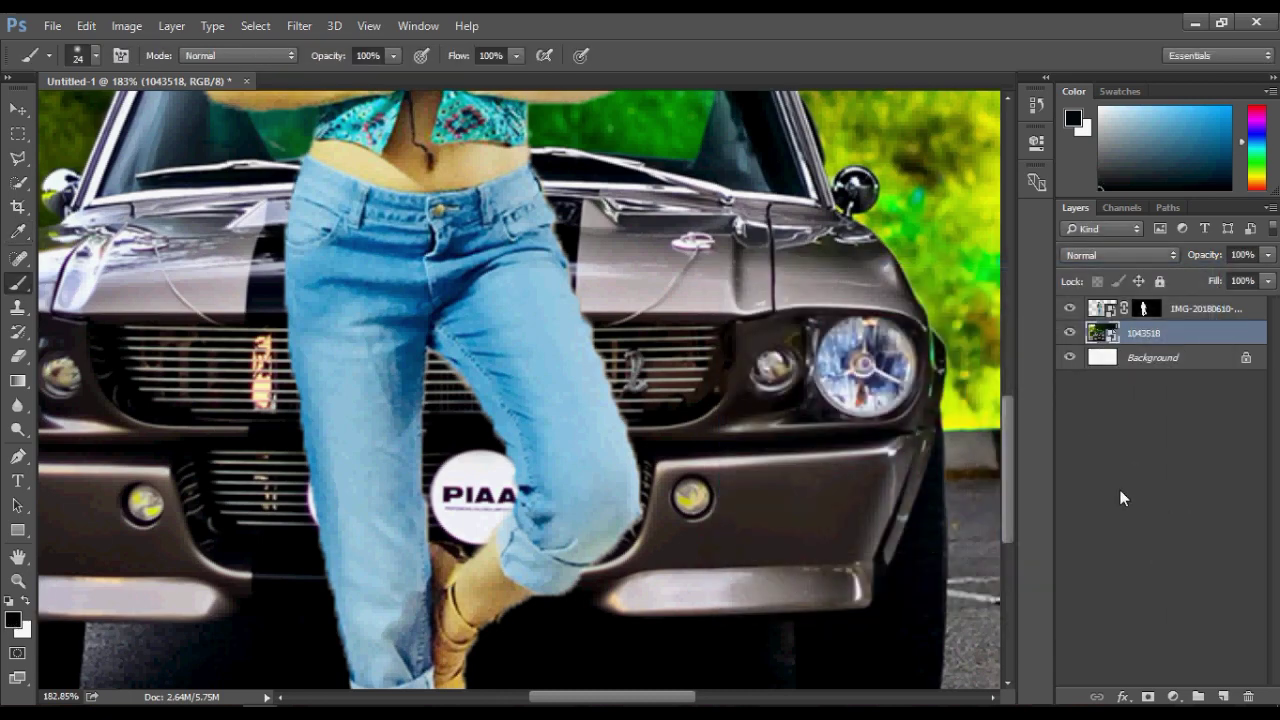
pyautogui.click(1224, 697)
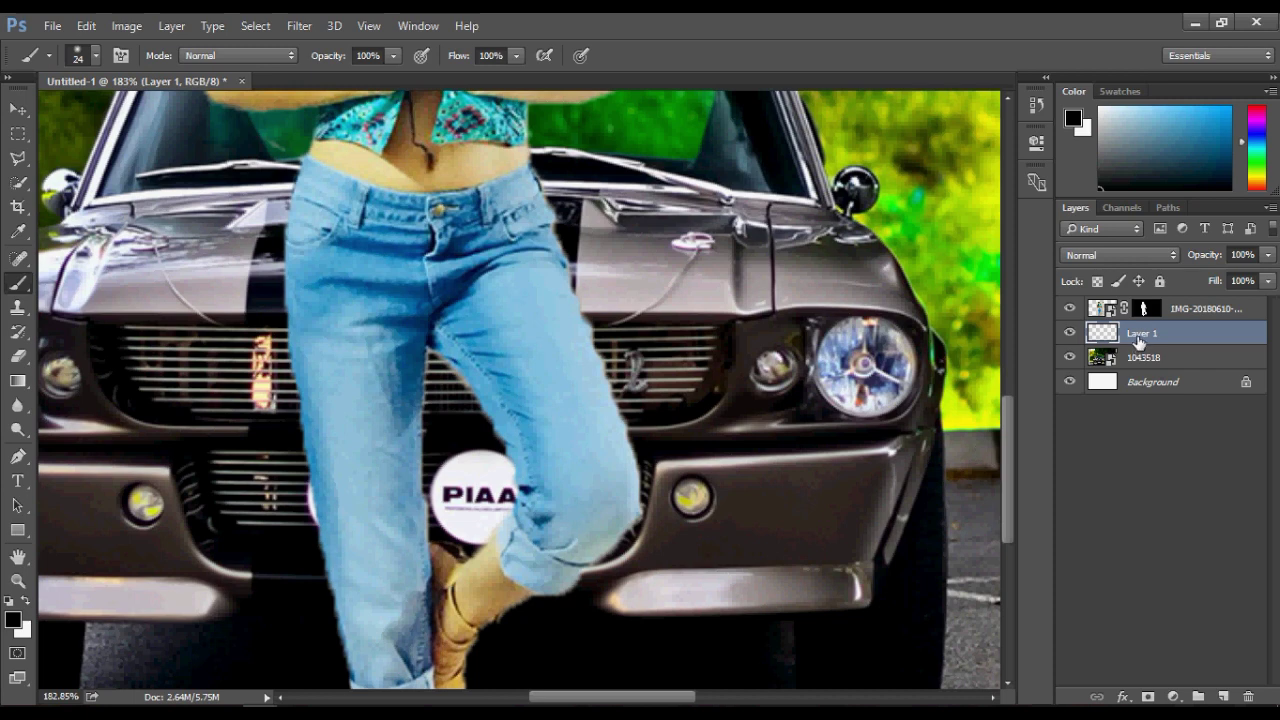
pyautogui.doubleClick(1140, 334)
pyautogui.write('shadow')
pyautogui.press('Return')
# Paint black shadow along the leg edges, the leg-car gap and over the PIAA light
pyautogui.moveTo(430, 355); pyautogui.dragTo(430, 541)
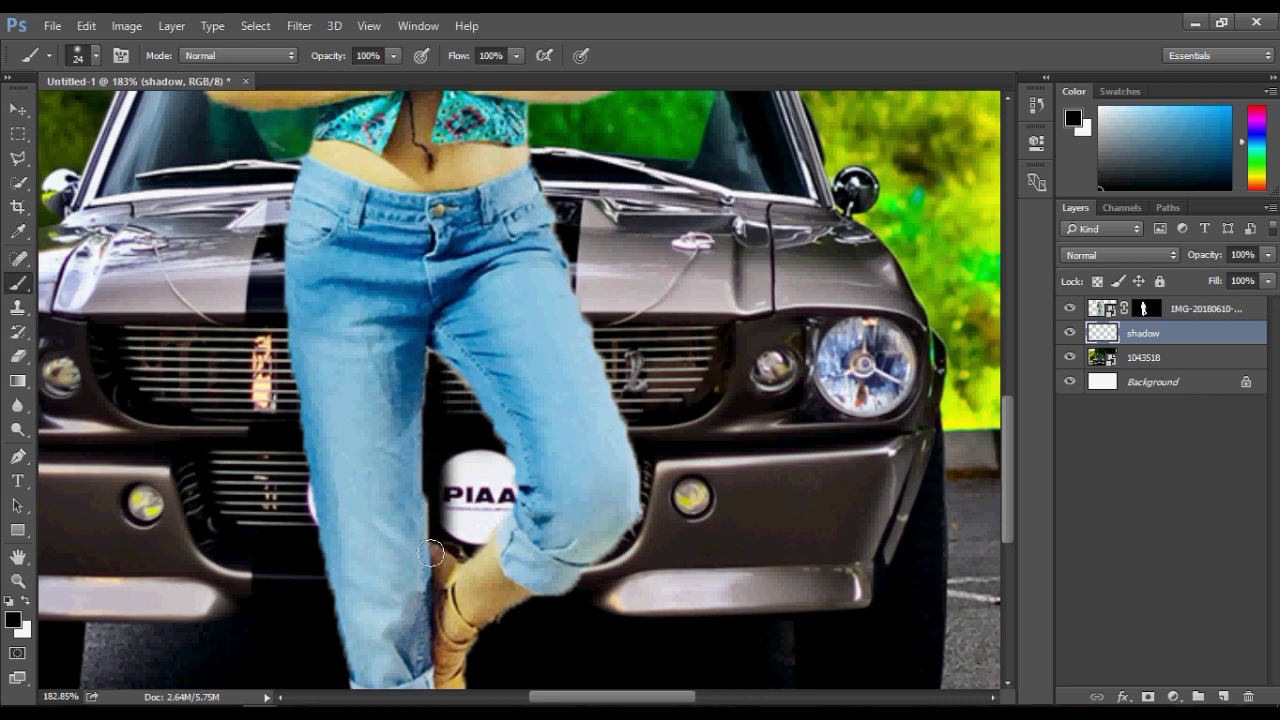
pyautogui.moveTo(458, 551); pyautogui.dragTo(457, 554)
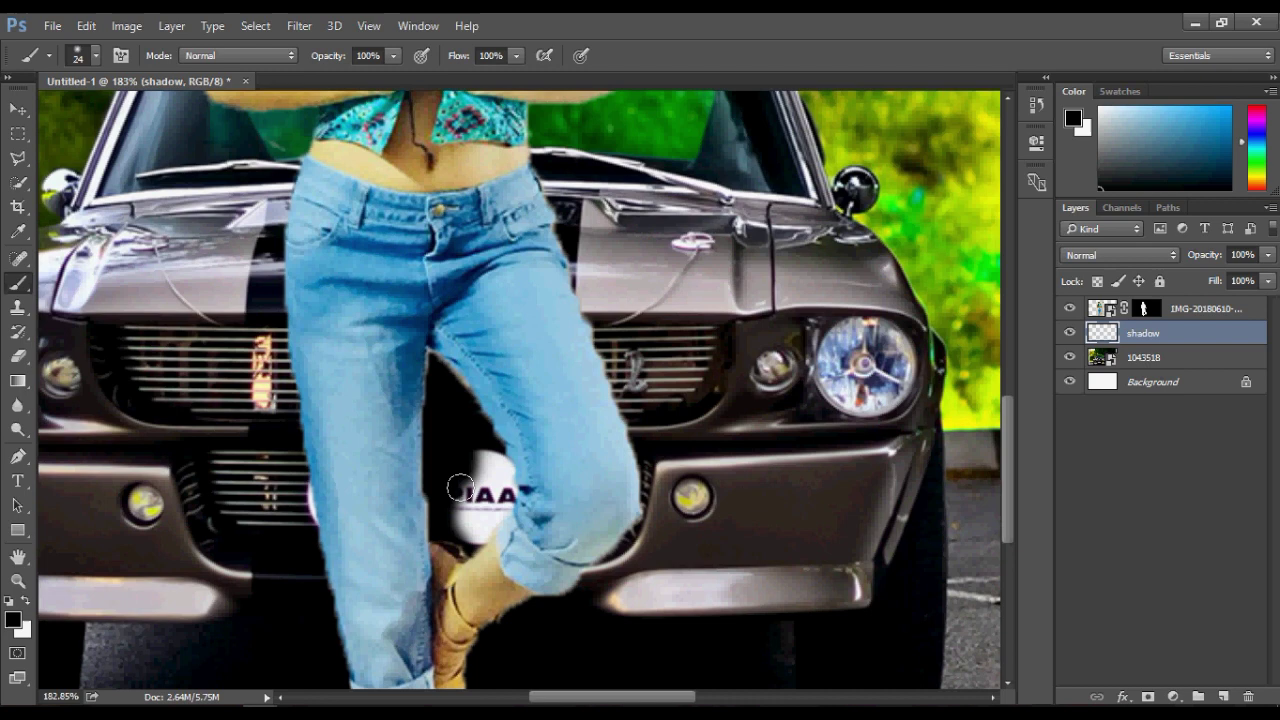
pyautogui.moveTo(475, 461)
pyautogui.mouseDown()
pyautogui.moveTo(480, 520)
pyautogui.moveTo(465, 537)
pyautogui.moveTo(480, 451)
pyautogui.moveTo(487, 481)
pyautogui.mouseUp()
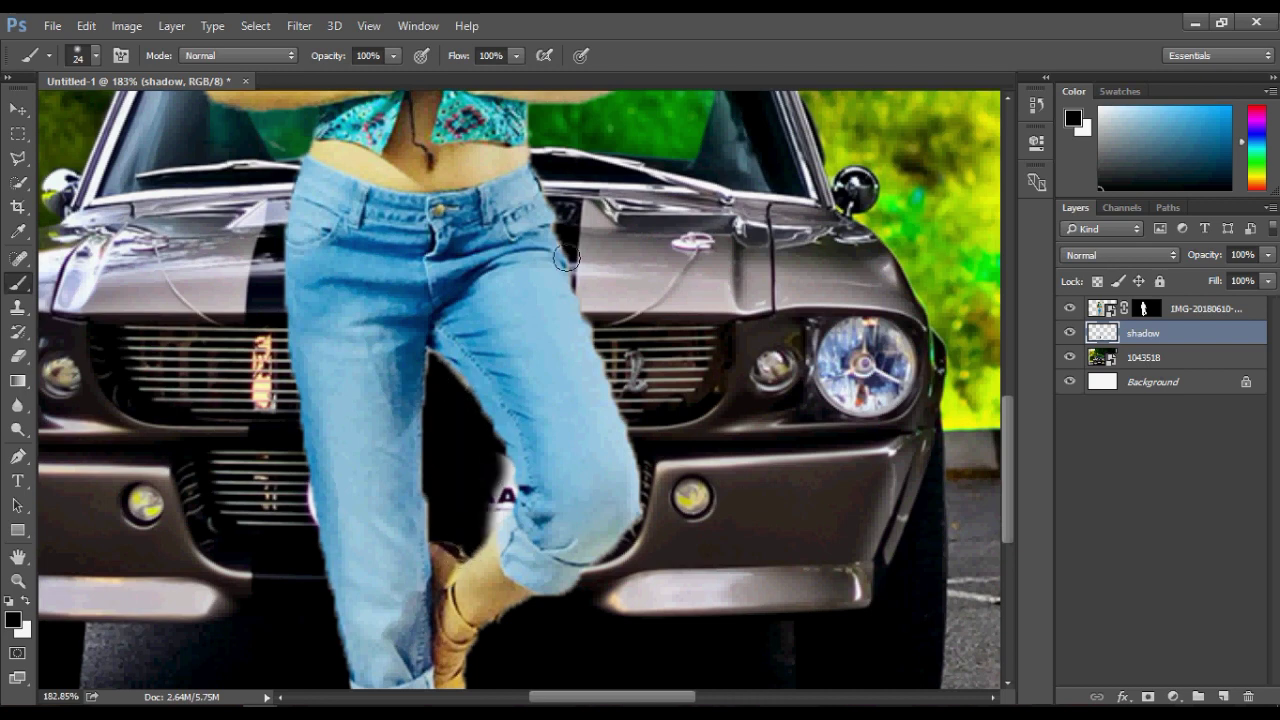
pyautogui.moveTo(562, 268); pyautogui.dragTo(660, 475)
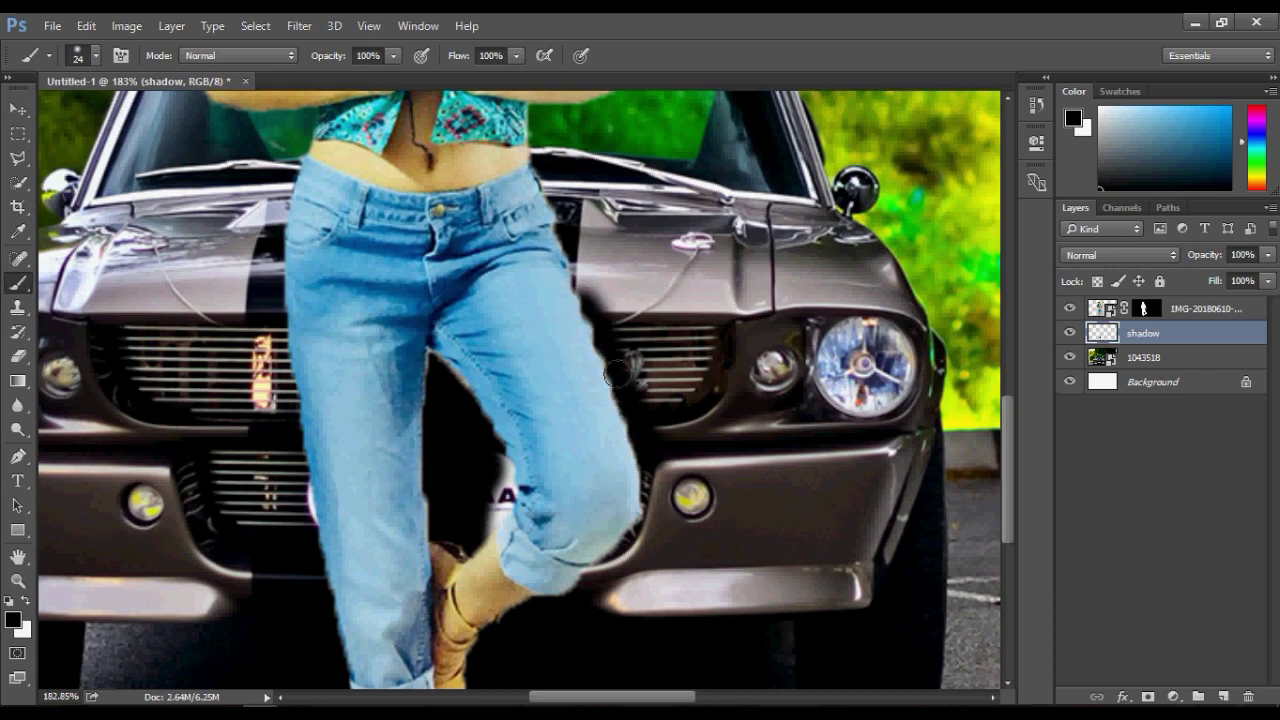
pyautogui.moveTo(565, 220); pyautogui.dragTo(605, 320)
pyautogui.moveTo(645, 465); pyautogui.dragTo(690, 600)
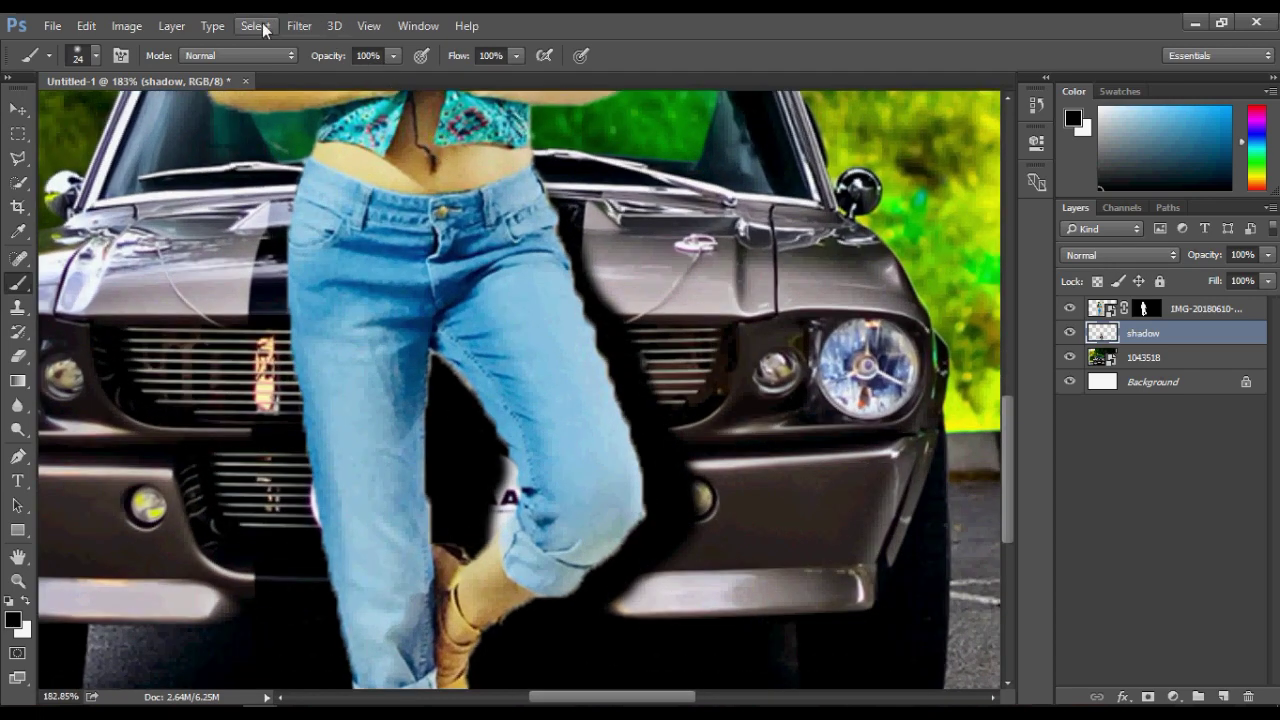
# Apply a Gaussian Blur of about 10 px radius to the painted shadow layer
pyautogui.click(265, 28)
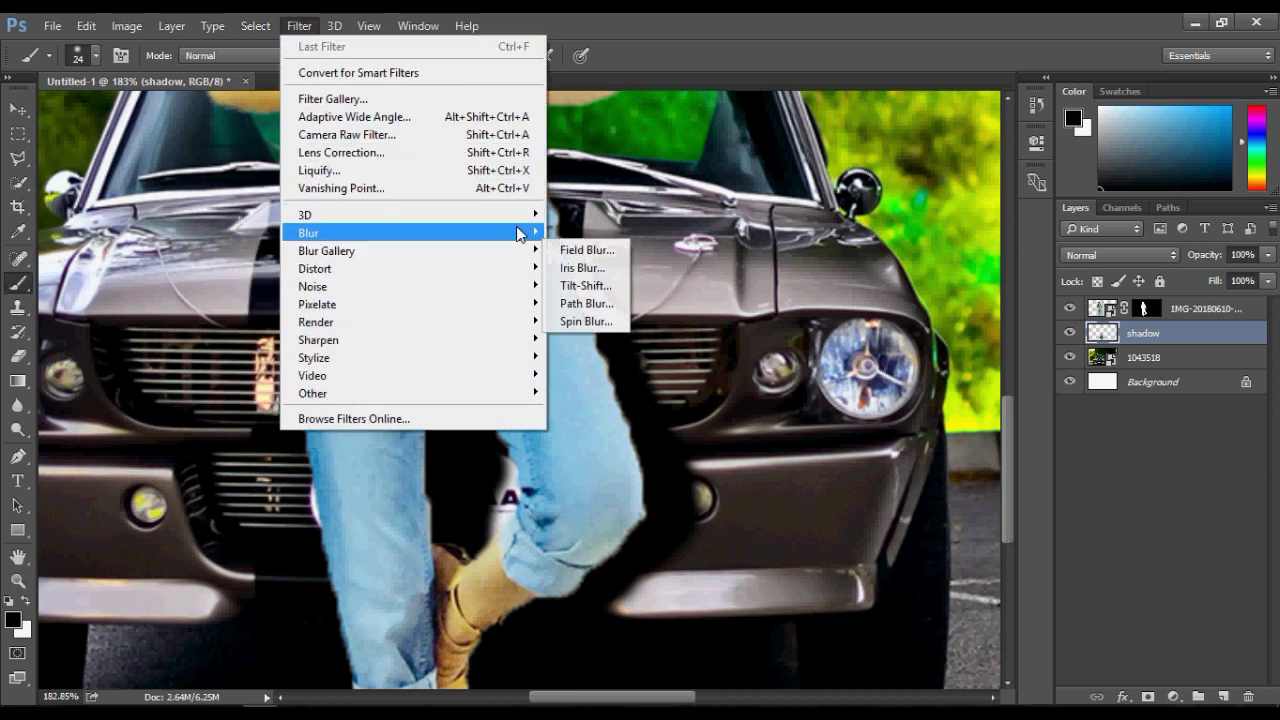
pyautogui.moveTo(330, 233)
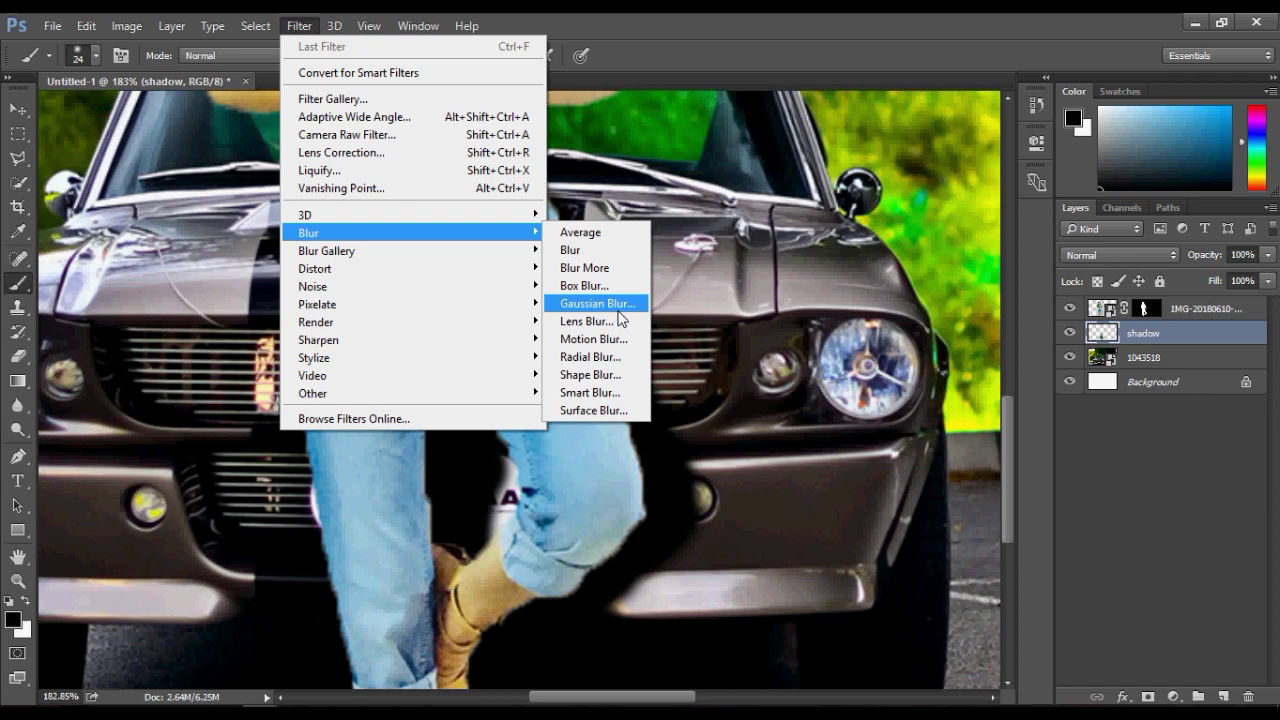
pyautogui.click(617, 306)
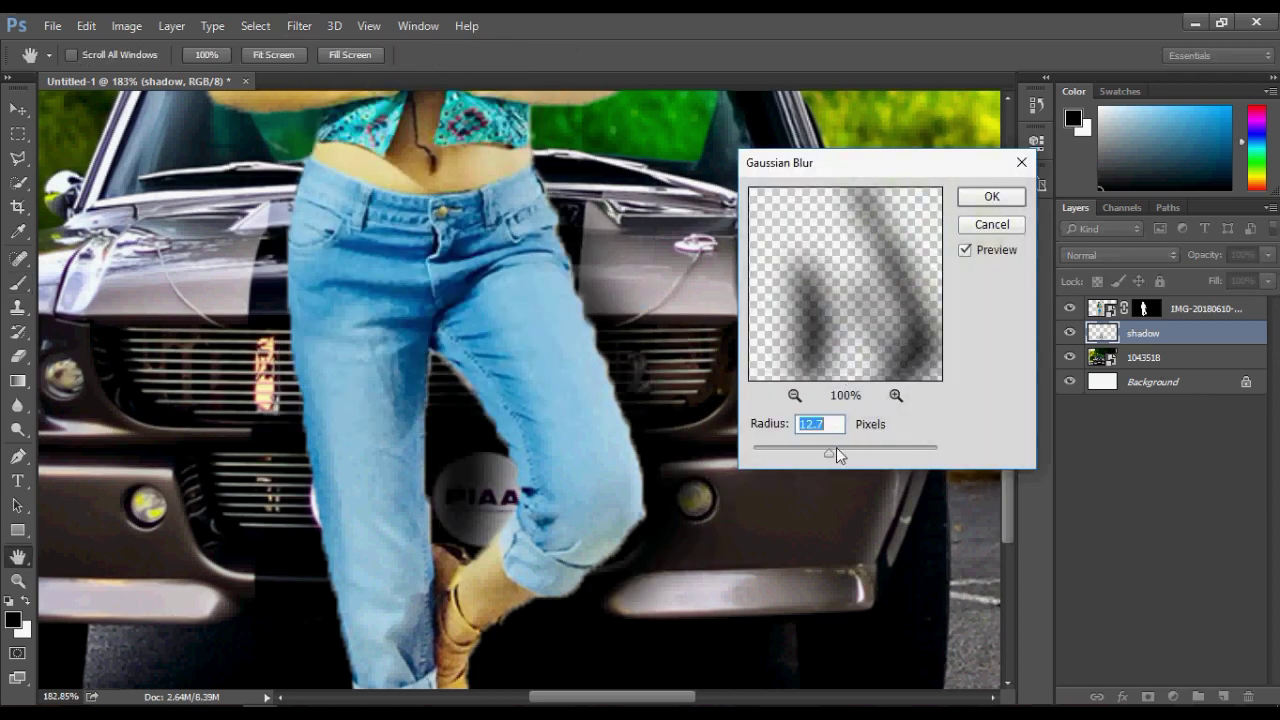
pyautogui.moveTo(825, 455); pyautogui.dragTo(825, 452)
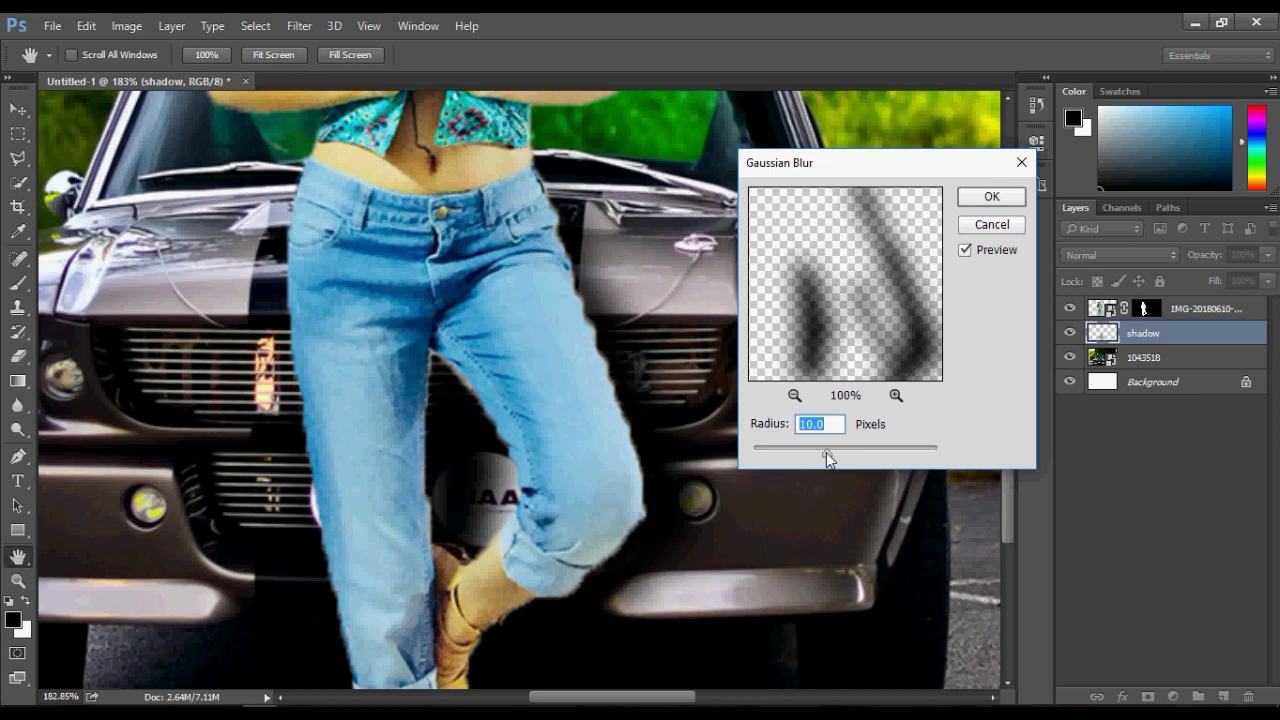
pyautogui.moveTo(827, 455); pyautogui.dragTo(827, 454)
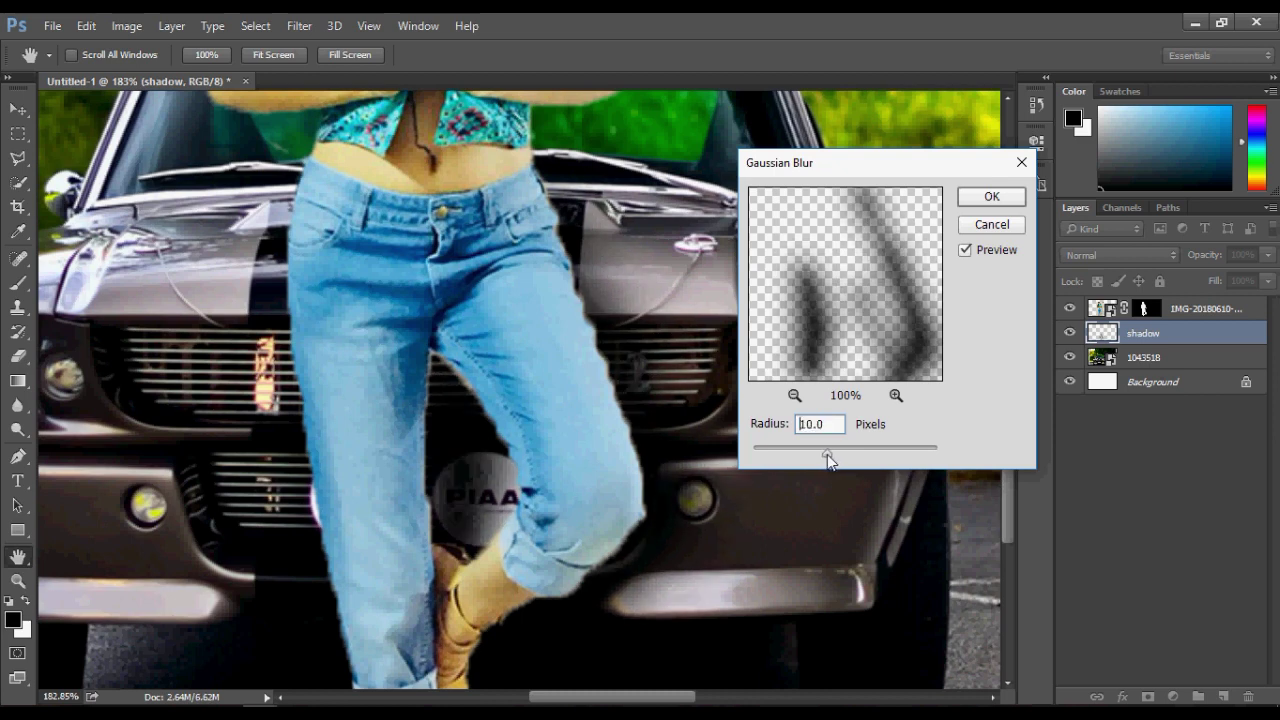
pyautogui.click(989, 197)
pyautogui.press('b')
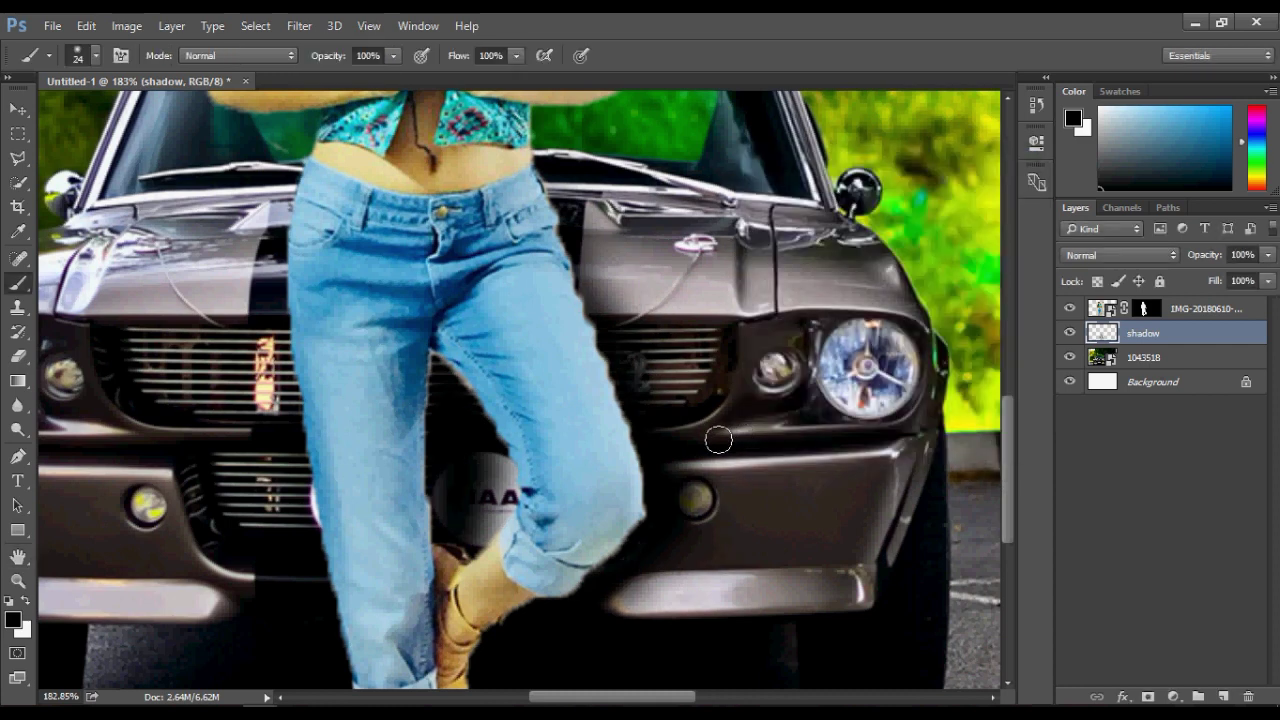
# Nudge the blurred shadow layer up behind the jeans, then zoom out to view the composite
pyautogui.press('v')
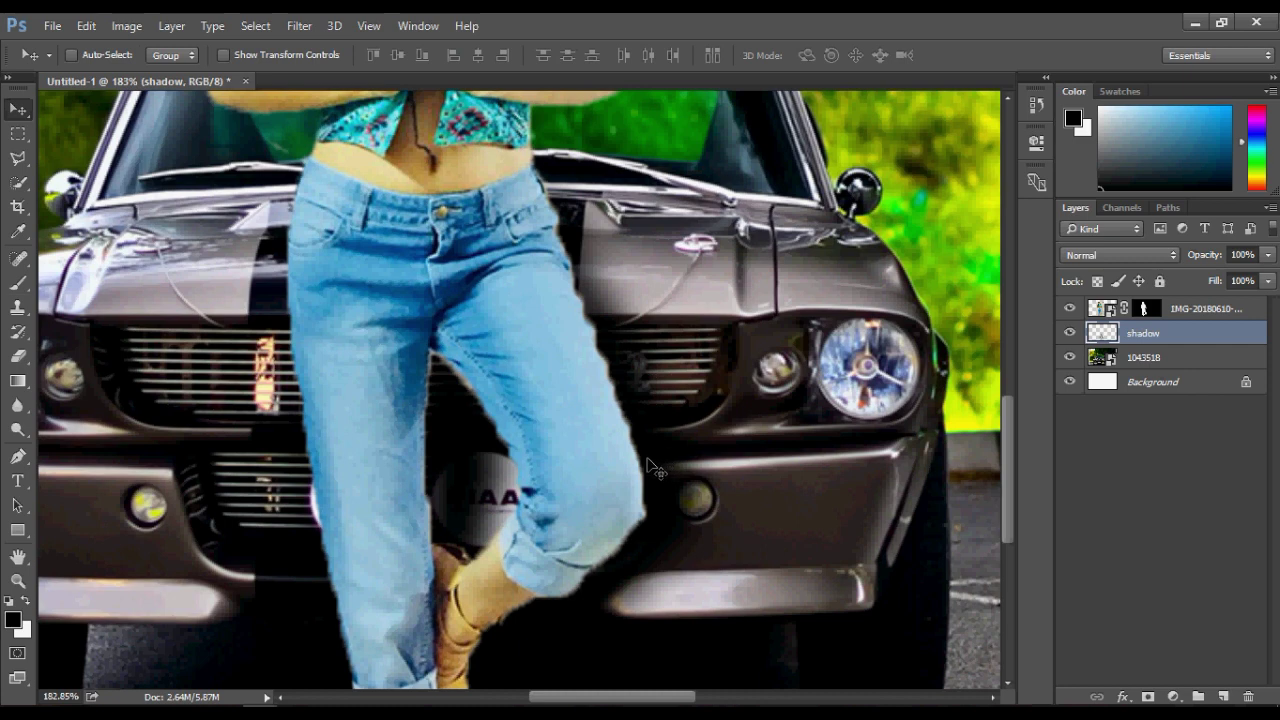
pyautogui.moveTo(652, 465); pyautogui.dragTo(668, 422)
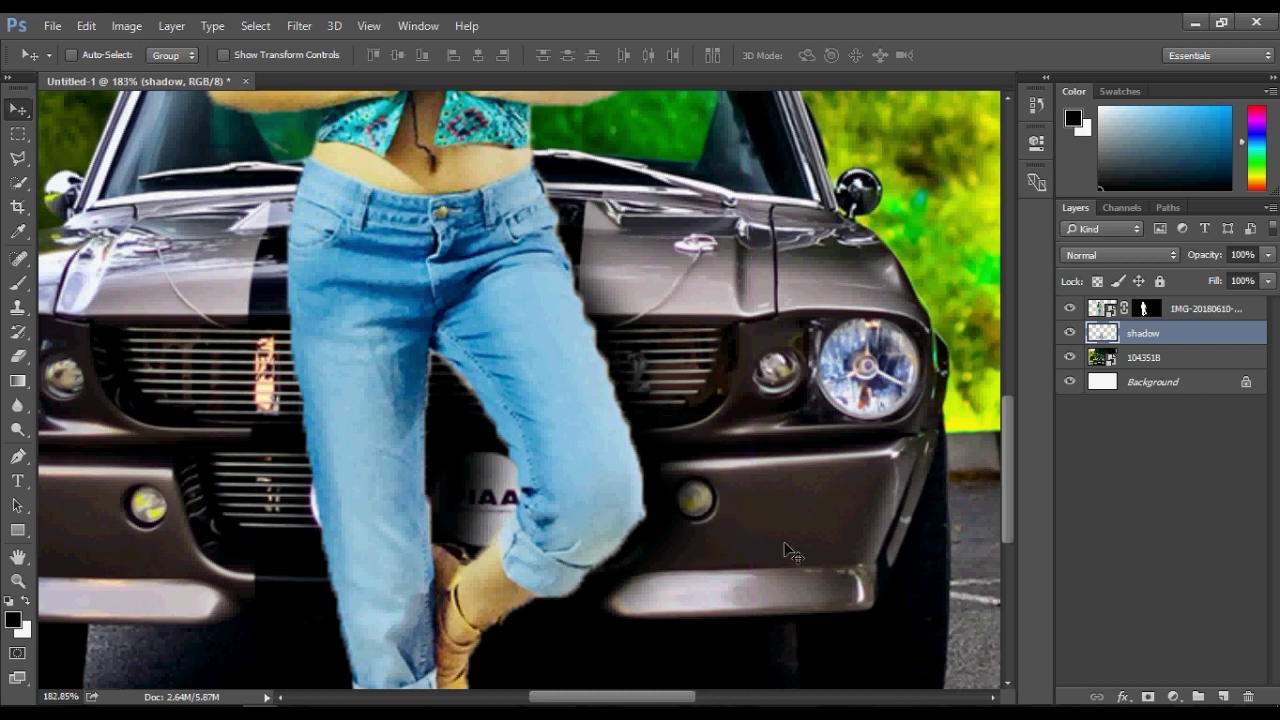
pyautogui.scroll(-3, 651, 480)
pyautogui.scroll(-2, 414, 586)
pyautogui.scroll(6, 414, 586)
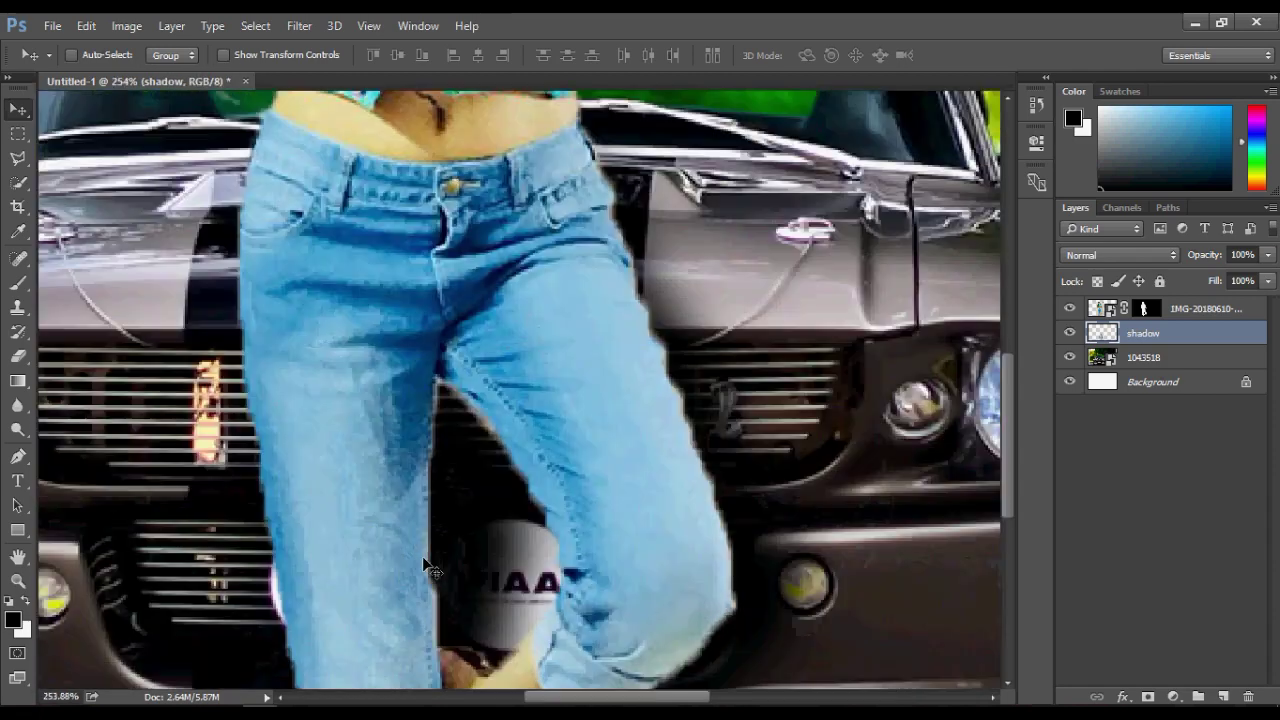
pyautogui.moveTo(463, 438); pyautogui.dragTo(466, 440)
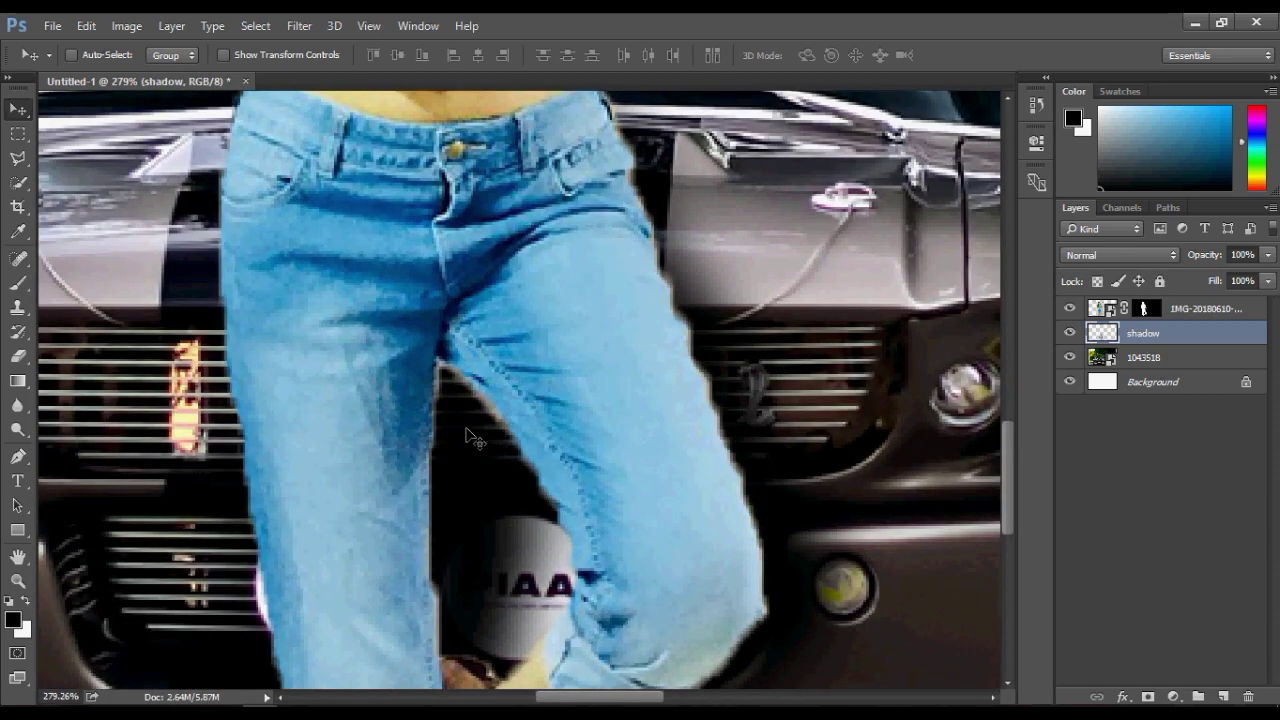
pyautogui.scroll(-2, 634, 465)
pyautogui.scroll(-1, 632, 465)
pyautogui.scroll(-1, 632, 466)
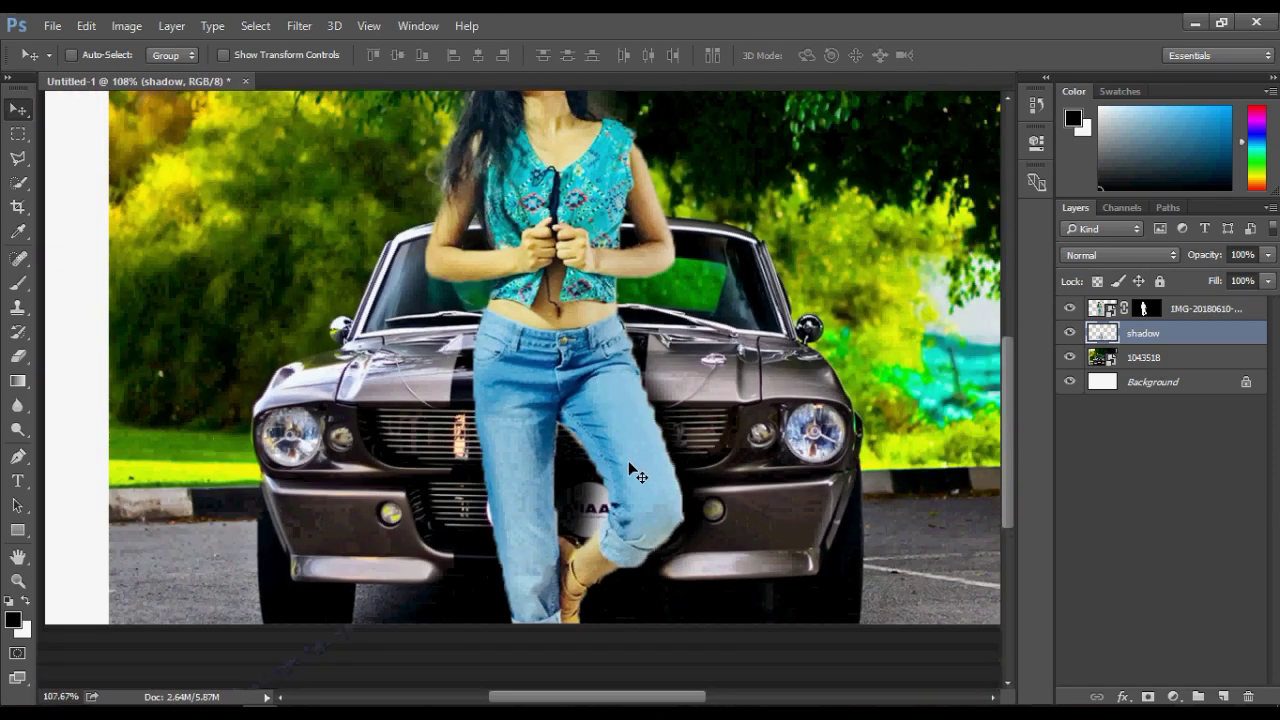
pyautogui.scroll(-1, 636, 475)
pyautogui.scroll(-1, 636, 475)
pyautogui.scroll(1, 636, 475)
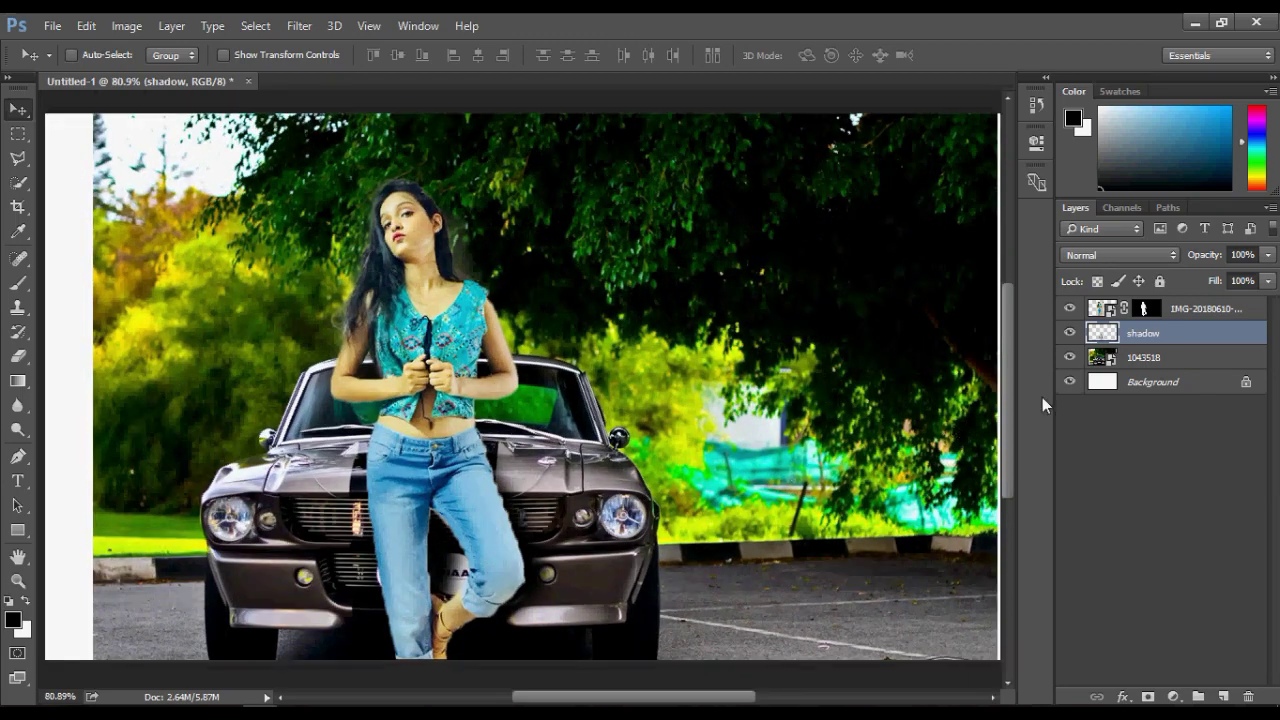
# Rename the woman's layer to dp
pyautogui.doubleClick(1201, 309)
pyautogui.write('dp')
pyautogui.press('Return')
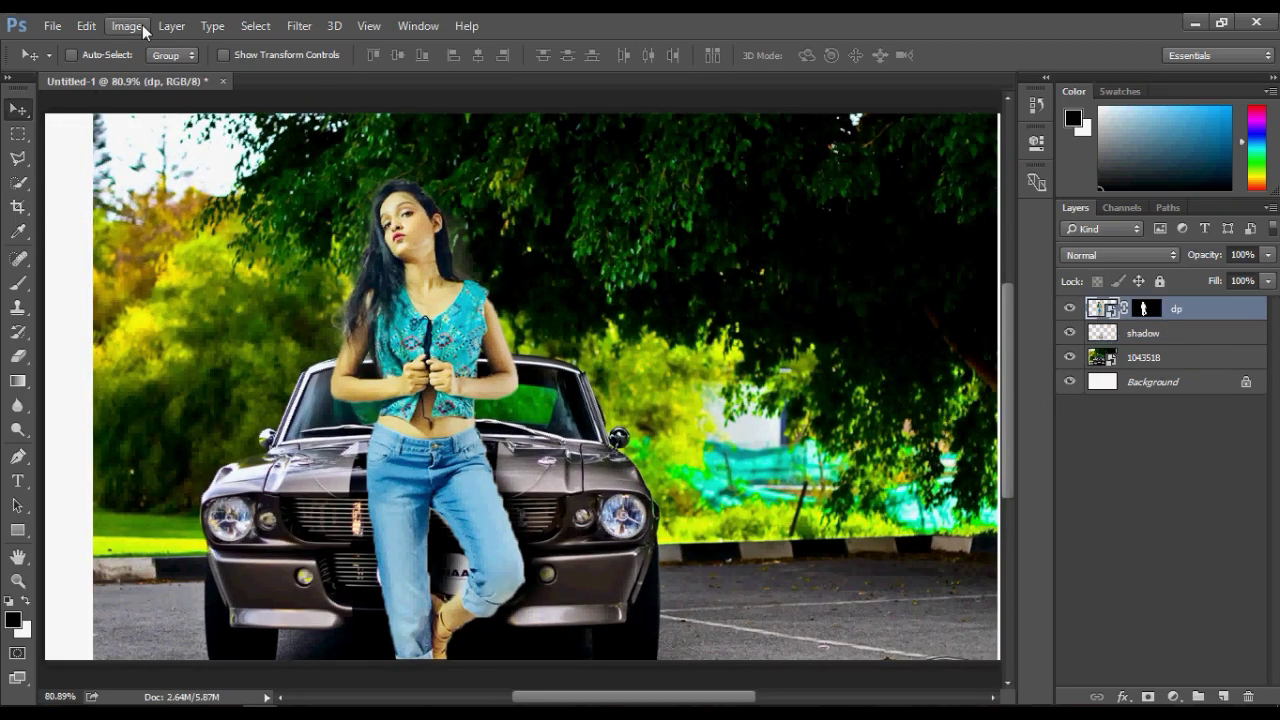
# Apply Brightness/Contrast to dp, lowering brightness and raising contrast to 56
pyautogui.click(126, 26)
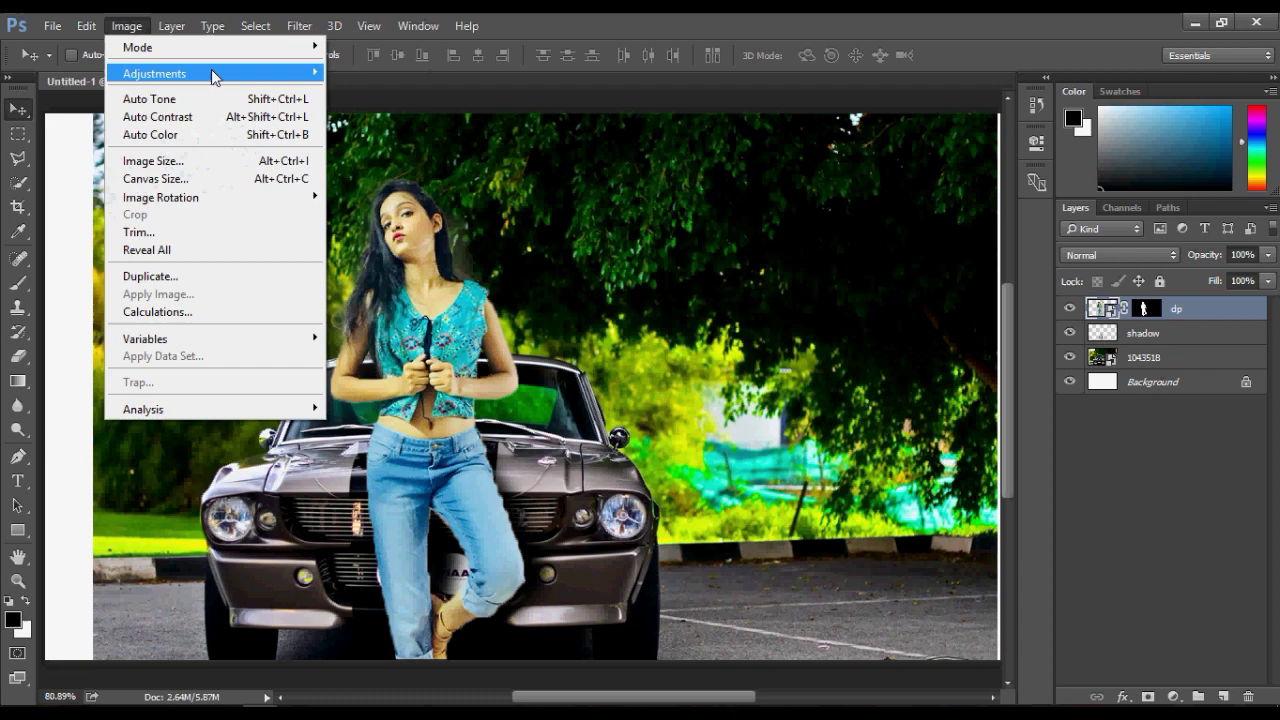
pyautogui.moveTo(155, 73)
pyautogui.click(446, 80)
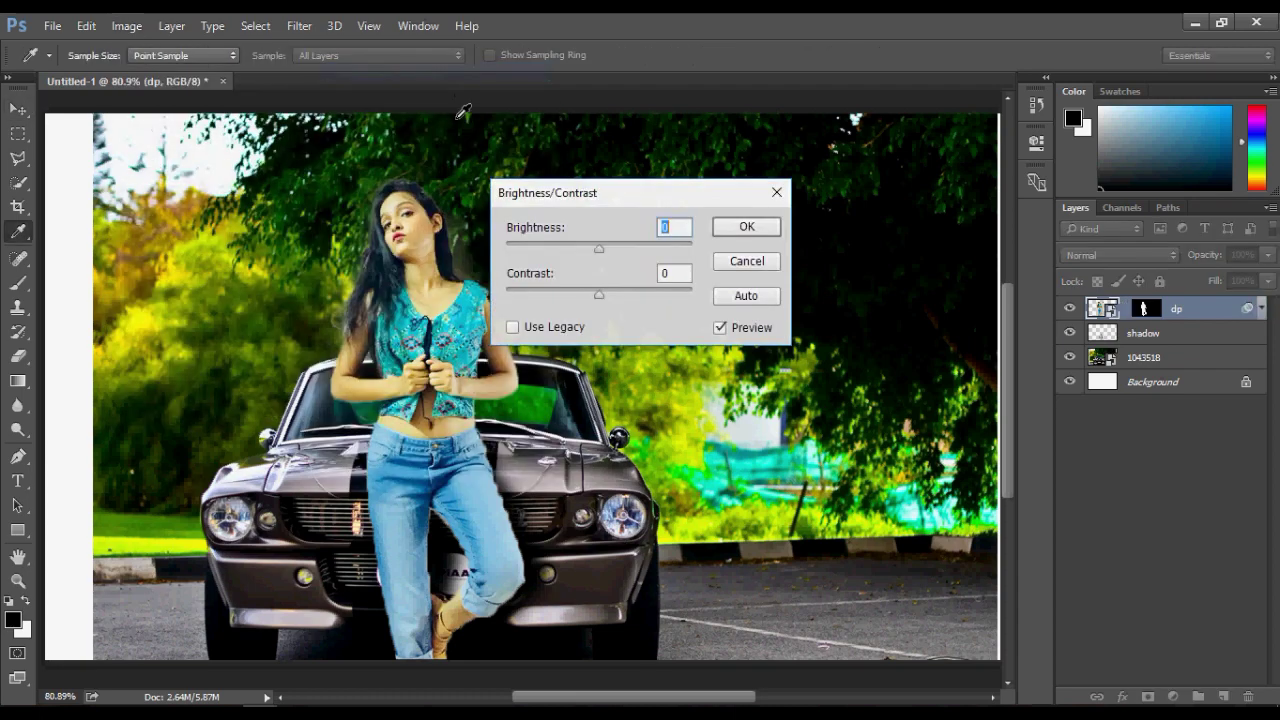
pyautogui.moveTo(600, 245)
pyautogui.mouseDown()
pyautogui.moveTo(608, 295)
pyautogui.moveTo(655, 300)
pyautogui.mouseUp()
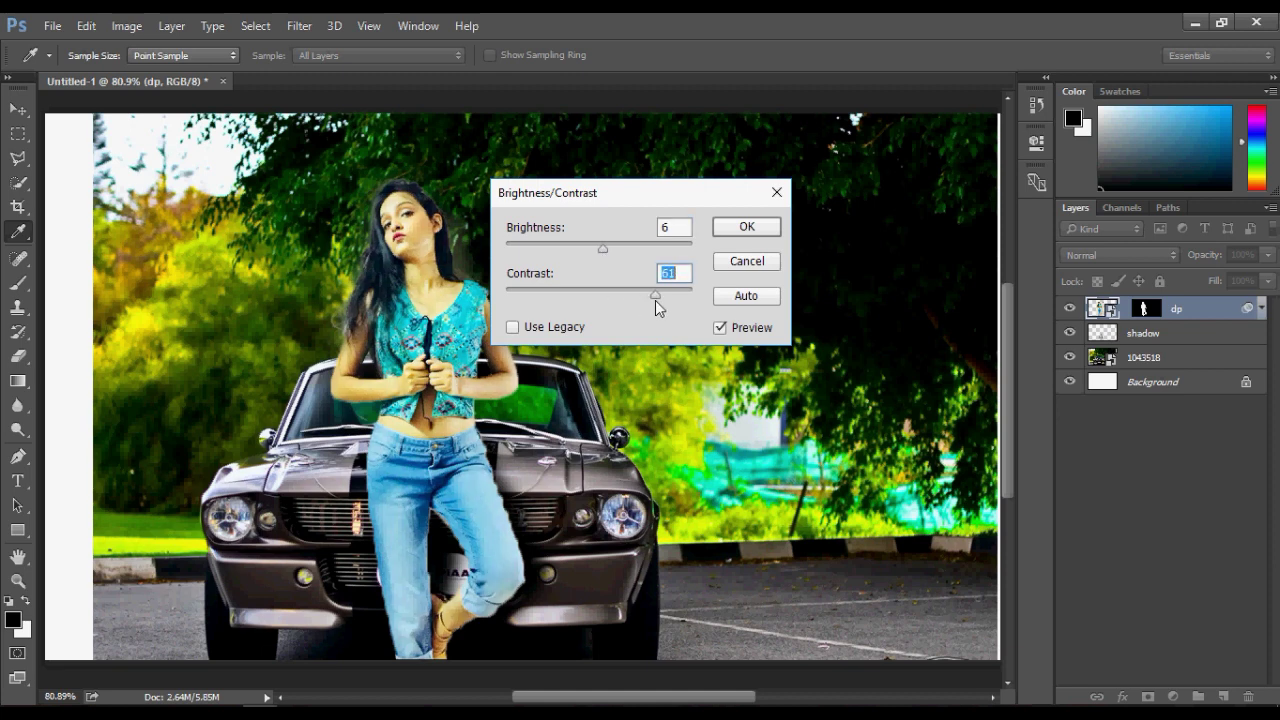
pyautogui.moveTo(603, 250); pyautogui.dragTo(588, 259)
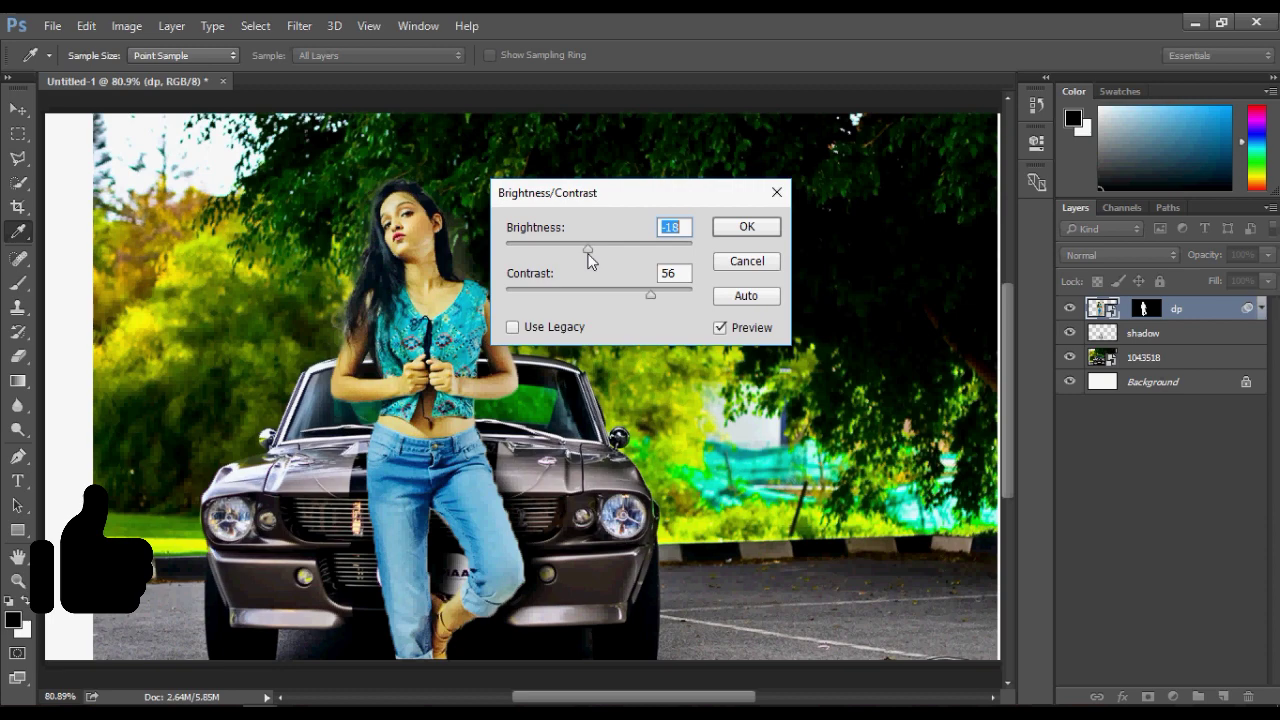
pyautogui.click(746, 227)
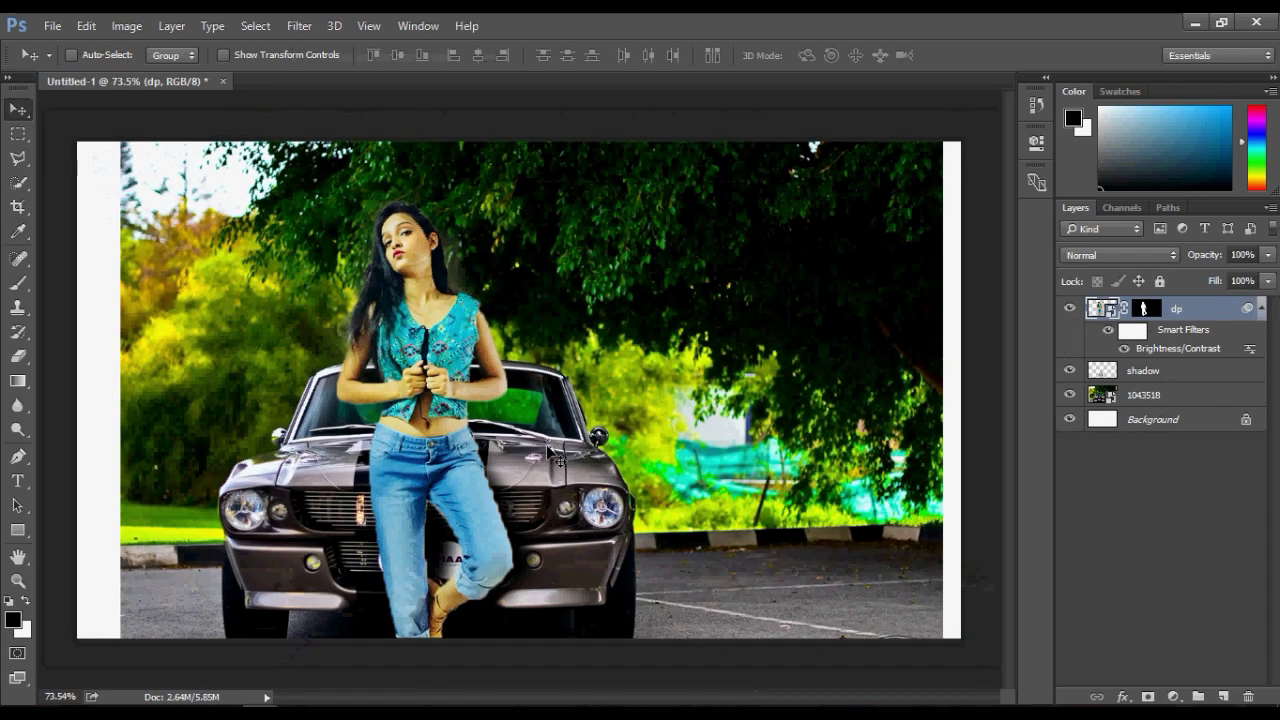
pyautogui.scroll(-1, 553, 458)
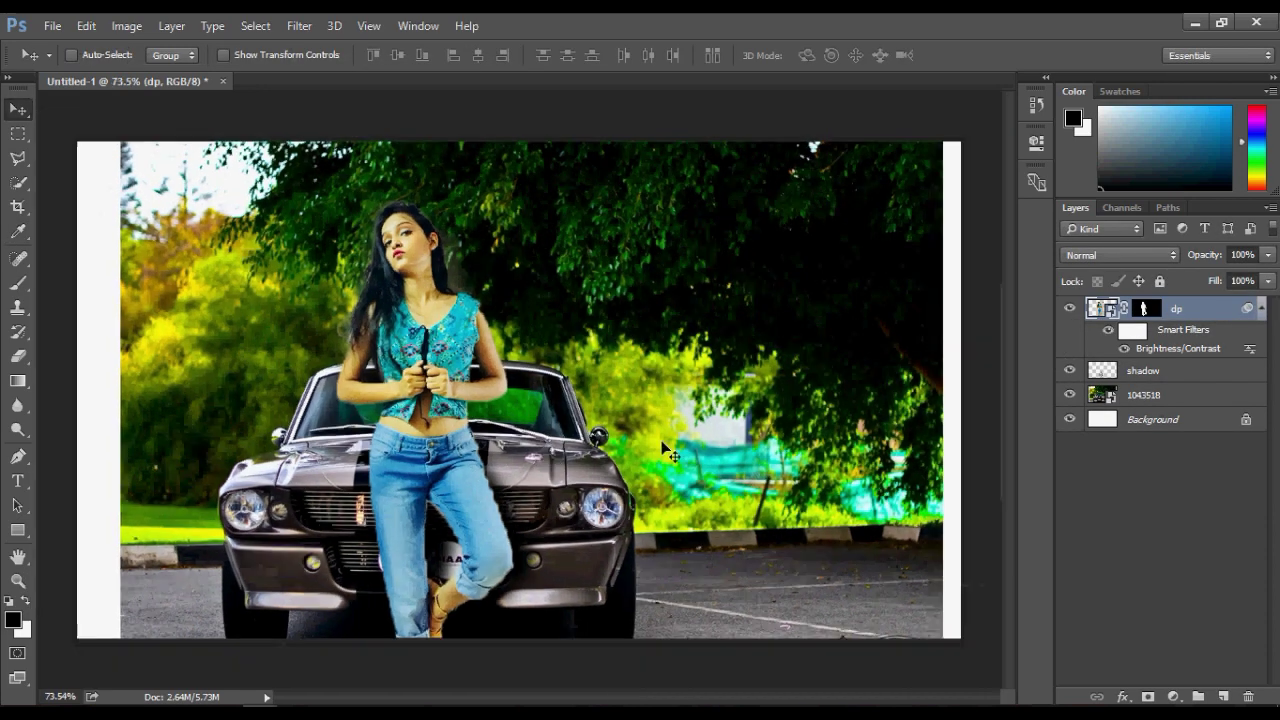
# Select the dp, shadow and 1043518 layers and convert them into a single smart object
pyautogui.click(1262, 309)
pyautogui.keyDown('shift'); pyautogui.click(1181, 358); pyautogui.keyUp('shift')
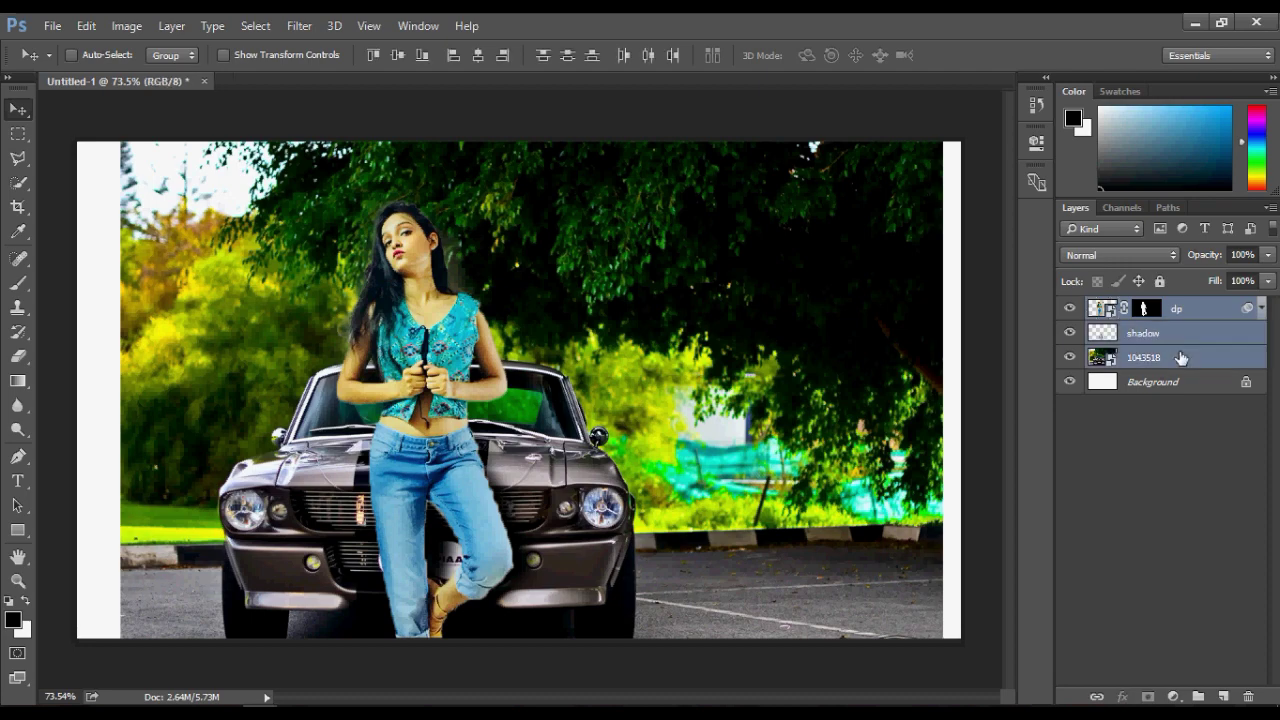
pyautogui.rightClick(1179, 311)
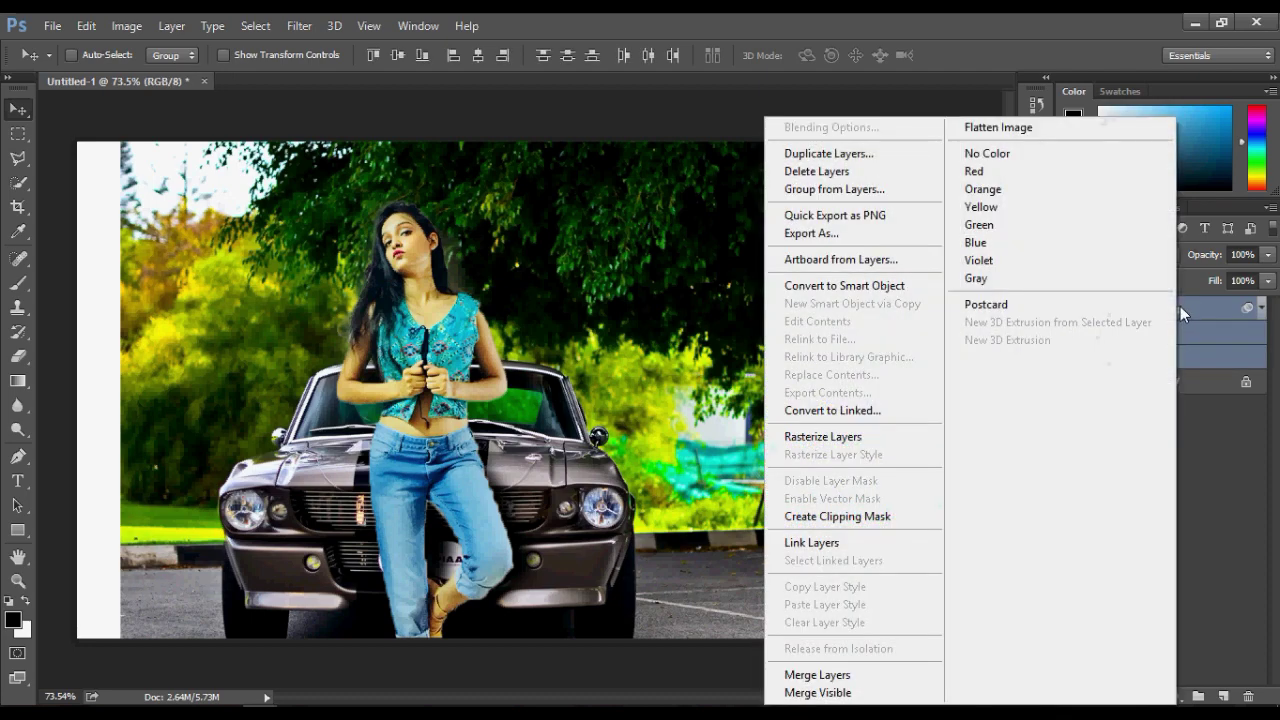
pyautogui.click(895, 288)
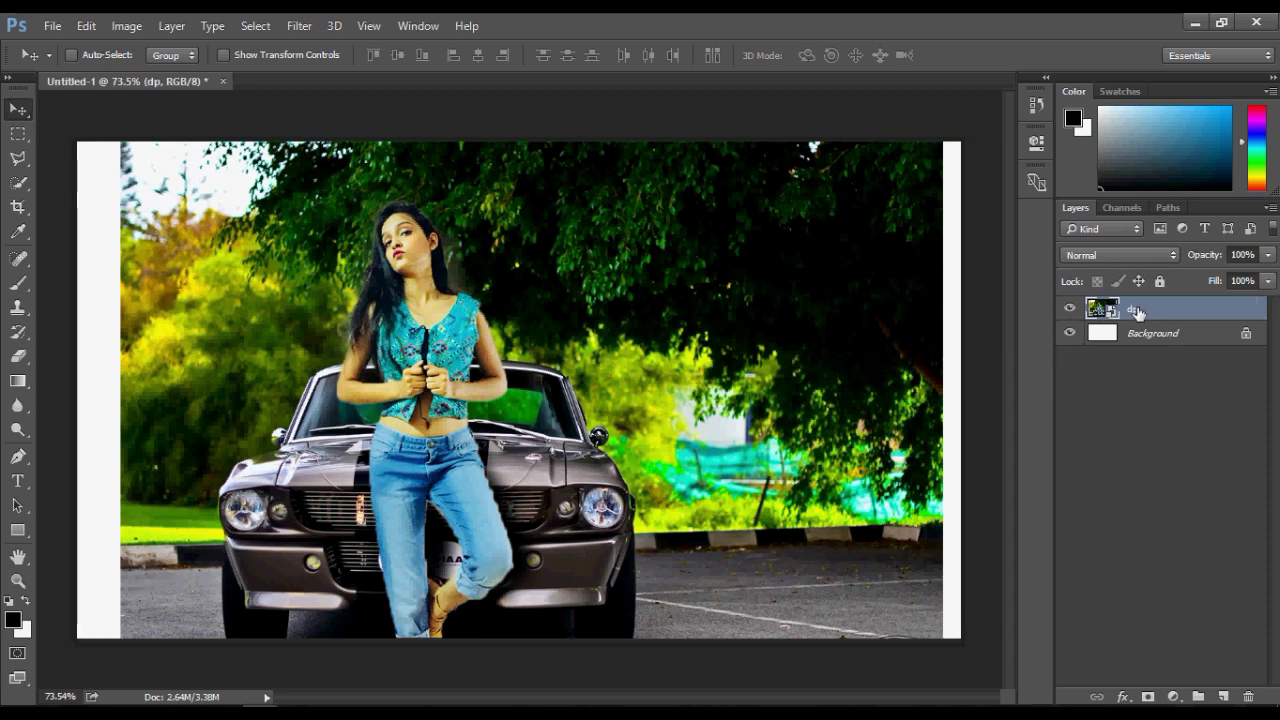
# Apply a Camera Raw Filter with warmer temperature, higher exposure, lower contrast, lifted blacks and reduced clarity
pyautogui.click(299, 25)
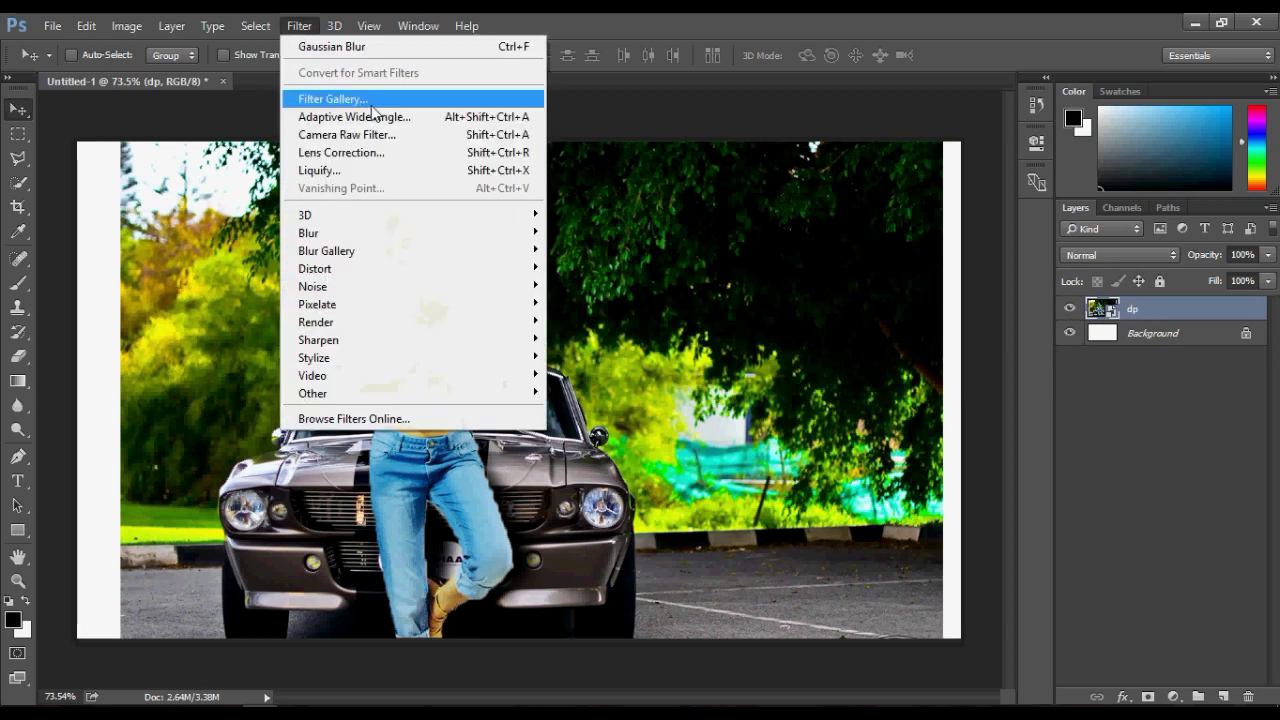
pyautogui.click(390, 135)
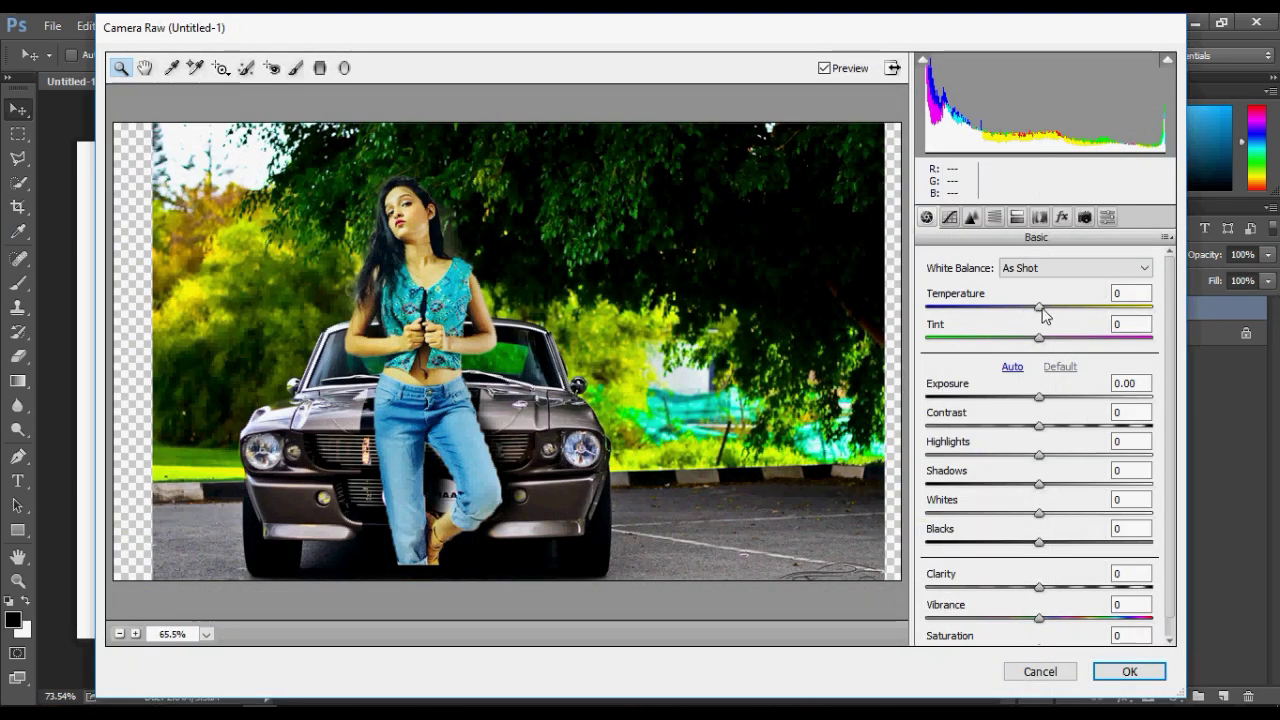
pyautogui.moveTo(1041, 310); pyautogui.dragTo(1047, 311)
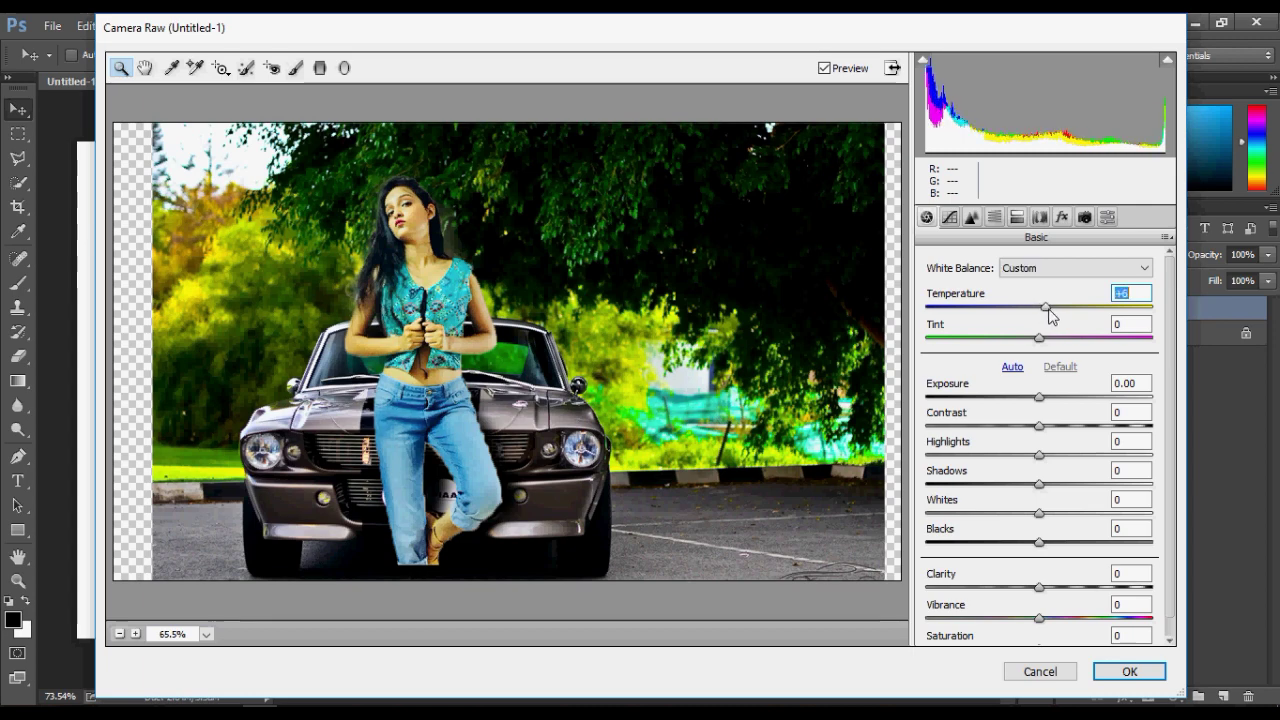
pyautogui.moveTo(1039, 397); pyautogui.dragTo(1045, 398)
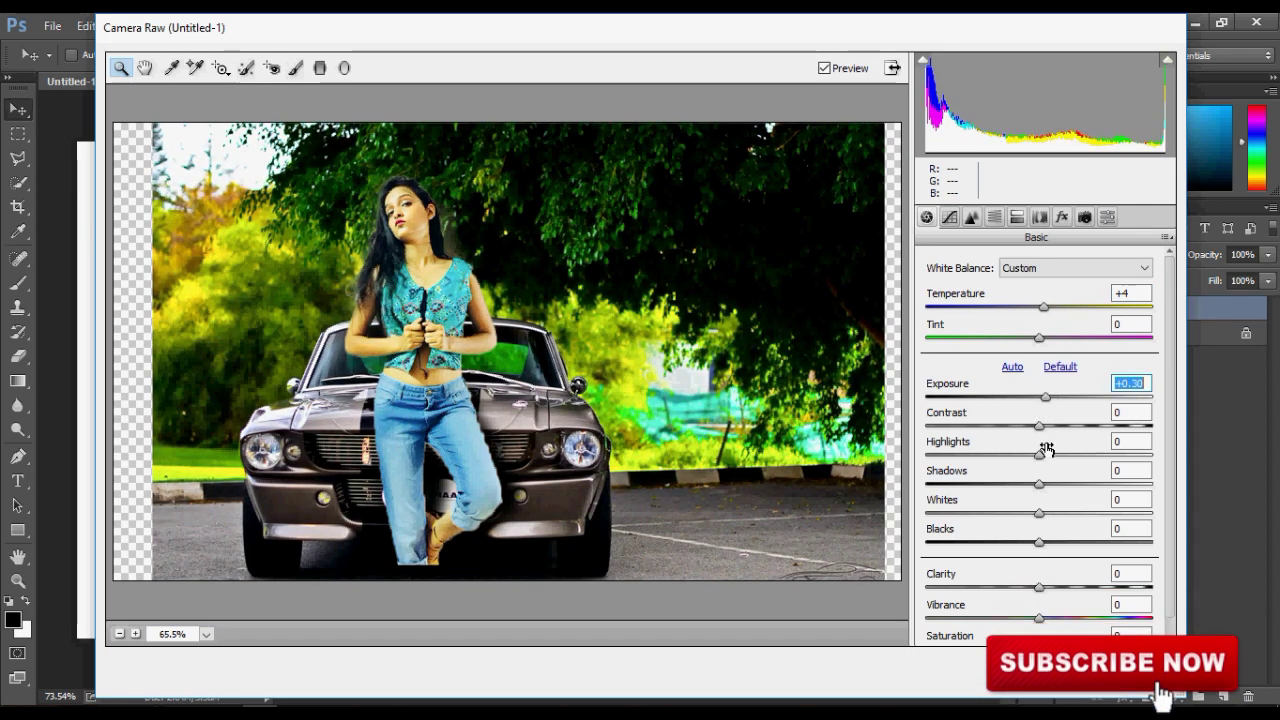
pyautogui.moveTo(1041, 428)
pyautogui.mouseDown()
pyautogui.moveTo(997, 428)
pyautogui.moveTo(1091, 455)
pyautogui.moveTo(1054, 455)
pyautogui.moveTo(1020, 484)
pyautogui.moveTo(1098, 513)
pyautogui.moveTo(1007, 513)
pyautogui.moveTo(1032, 542)
pyautogui.moveTo(1057, 542)
pyautogui.mouseUp()
pyautogui.moveTo(1039, 587); pyautogui.dragTo(1018, 587)
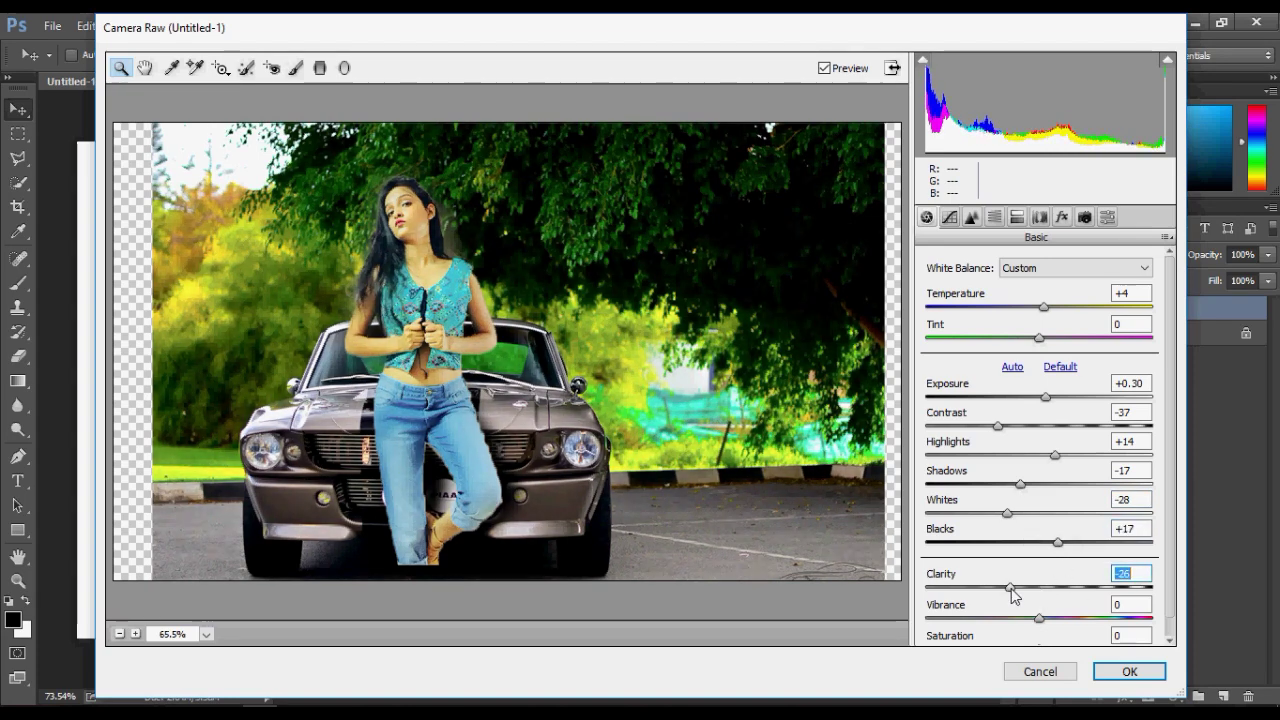
pyautogui.click(1124, 671)
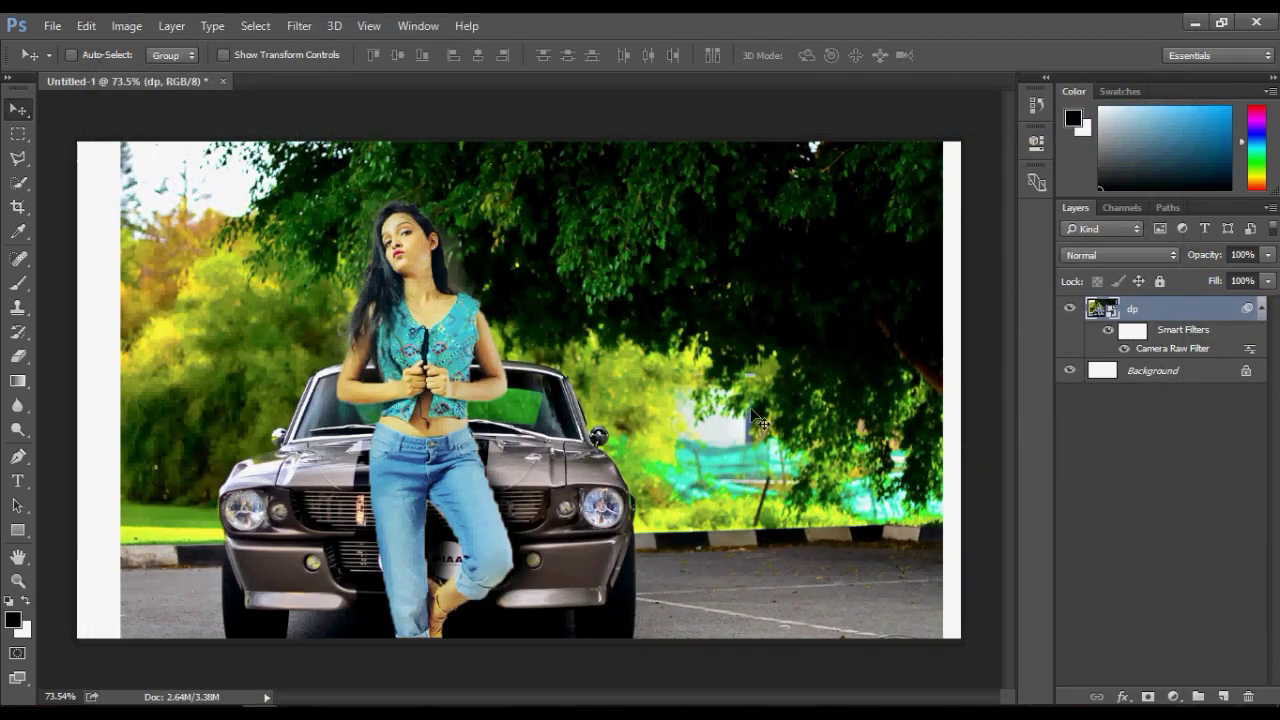